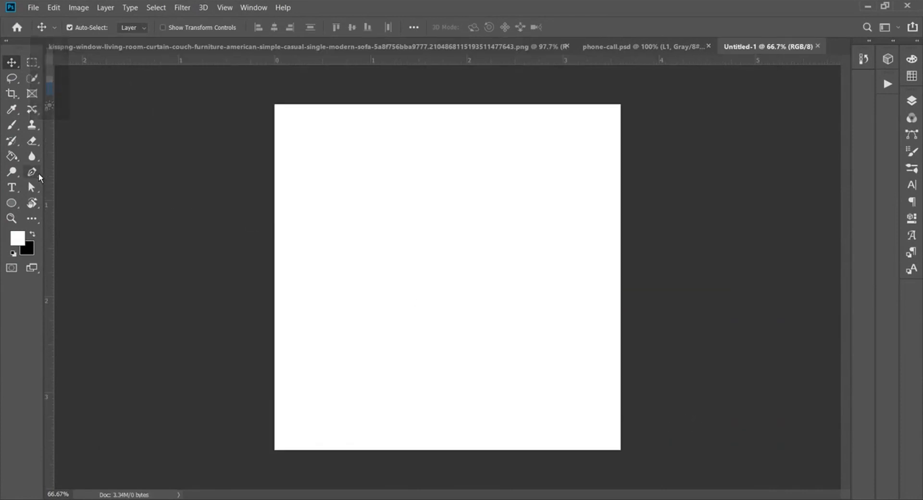
# Create canvas guides with 0.15 in margins on all four sides and add a horizontal guide across the canvas's middle
pyautogui.click(225, 7)
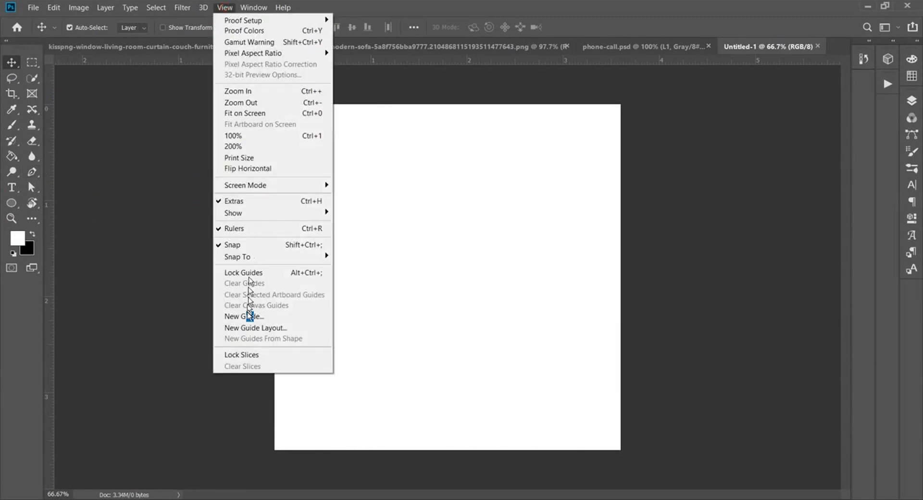
pyautogui.click(248, 328)
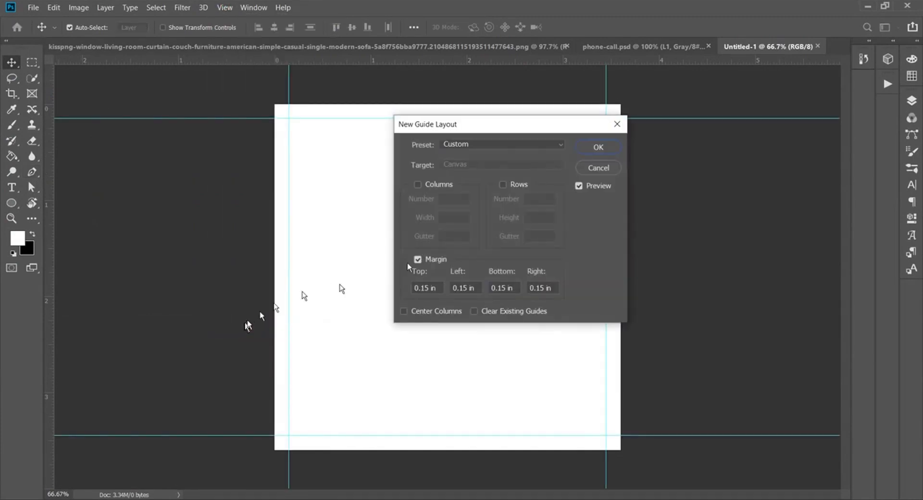
pyautogui.click(596, 147)
pyautogui.moveTo(455, 65); pyautogui.dragTo(503, 278)
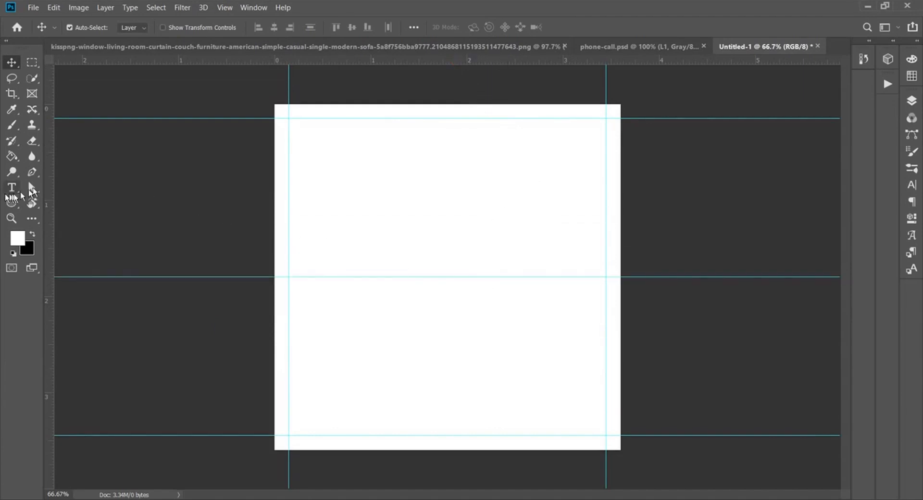
# Draw a closed five-point path with the Pen tool around the canvas's lower half, with a V-shaped top edge dipping right of centre
pyautogui.click(32, 172)
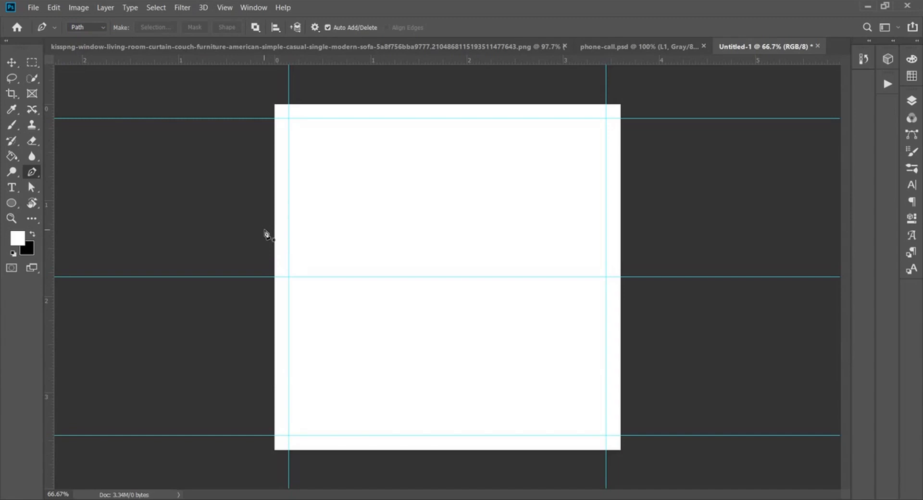
pyautogui.click(507, 335)
pyautogui.click(638, 262)
pyautogui.click(648, 455)
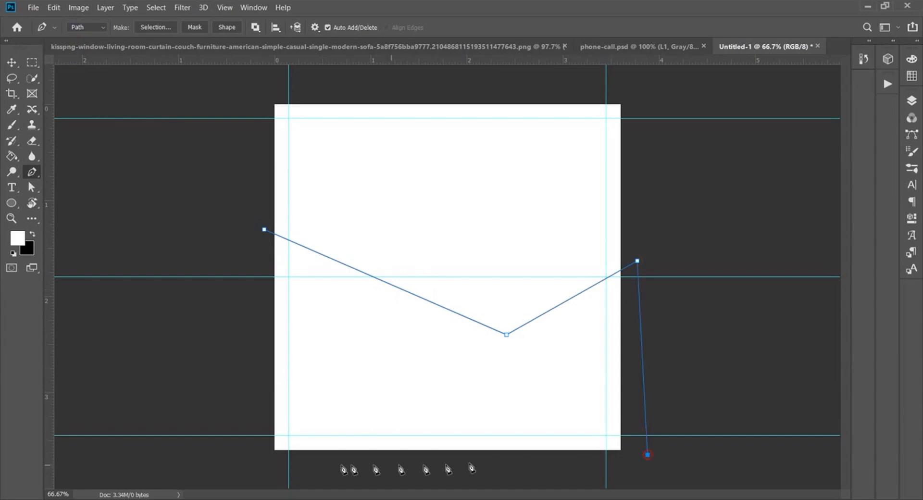
pyautogui.click(261, 459)
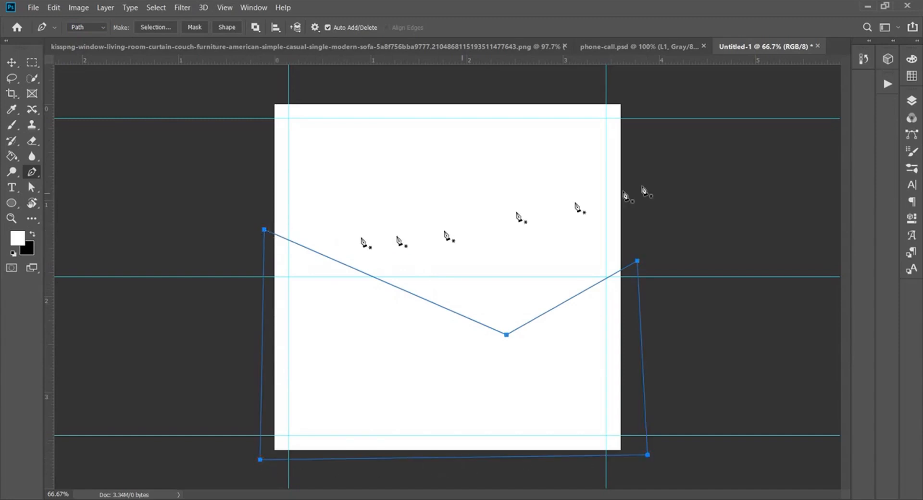
# Convert the path into a new anti-aliased selection with a 1-pixel feather radius and add an empty layer above the background
pyautogui.rightClick(450, 371)
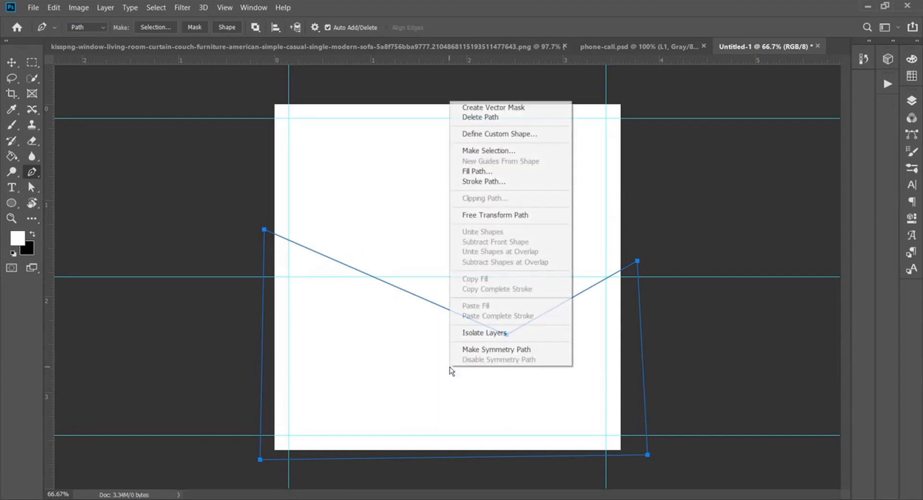
pyautogui.click(490, 151)
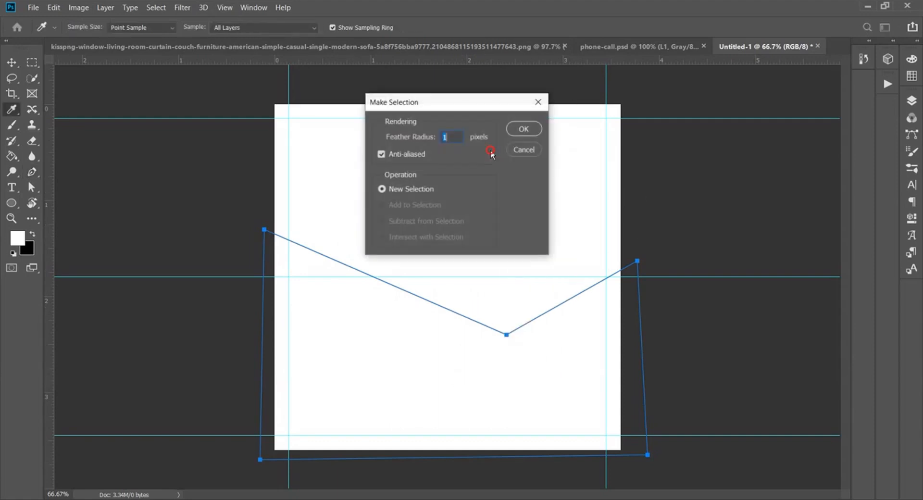
pyautogui.click(514, 130)
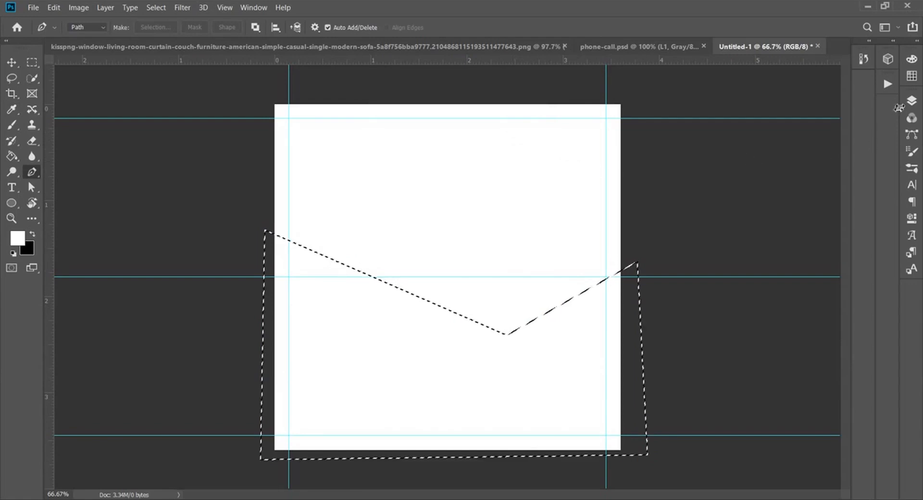
pyautogui.click(912, 100)
pyautogui.click(863, 398)
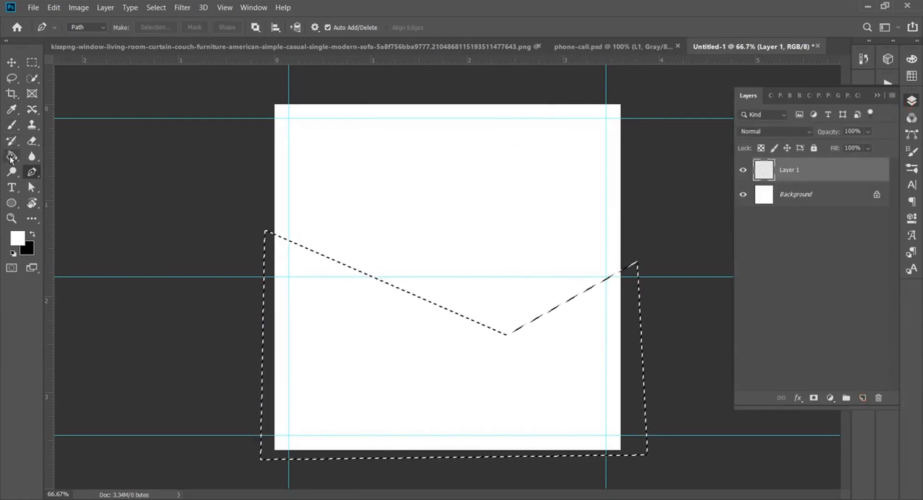
# Set the foreground colour to the magenta-purple swatch and the background colour to the dark violet swatch
pyautogui.click(11, 157)
pyautogui.click(17, 238)
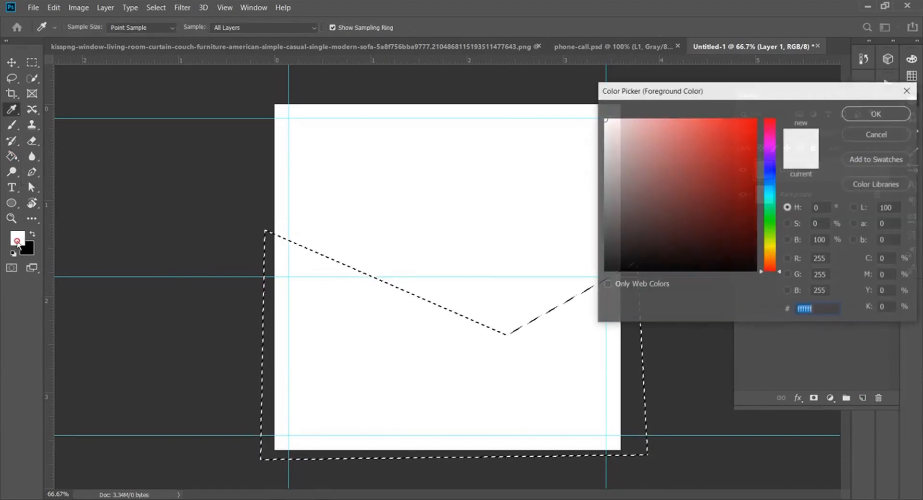
pyautogui.moveTo(765, 91); pyautogui.dragTo(637, 88)
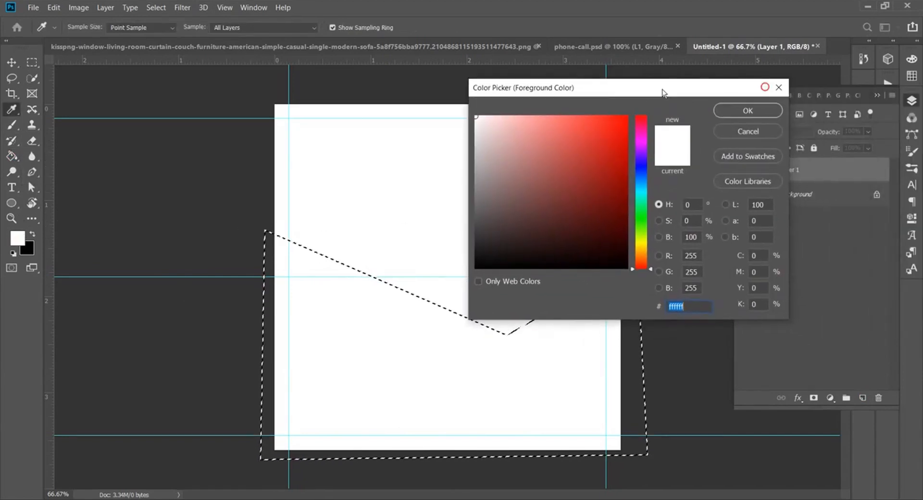
pyautogui.click(912, 76)
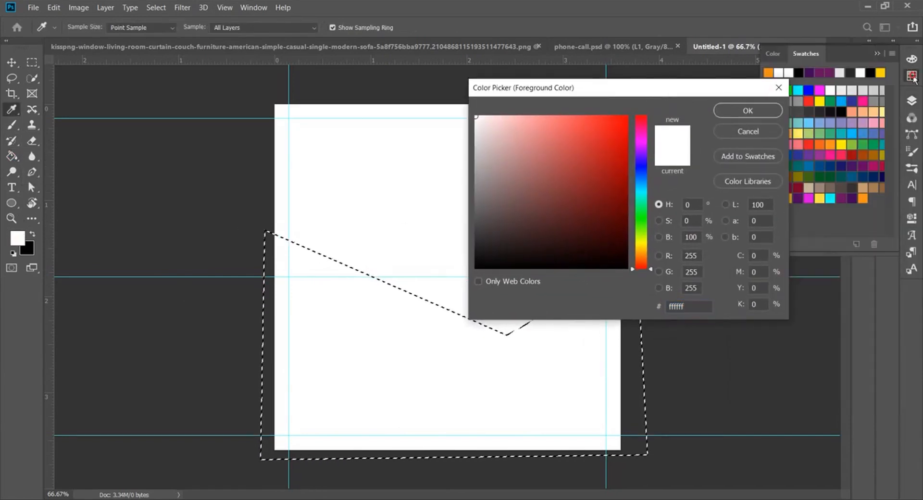
pyautogui.click(846, 198)
pyautogui.click(748, 111)
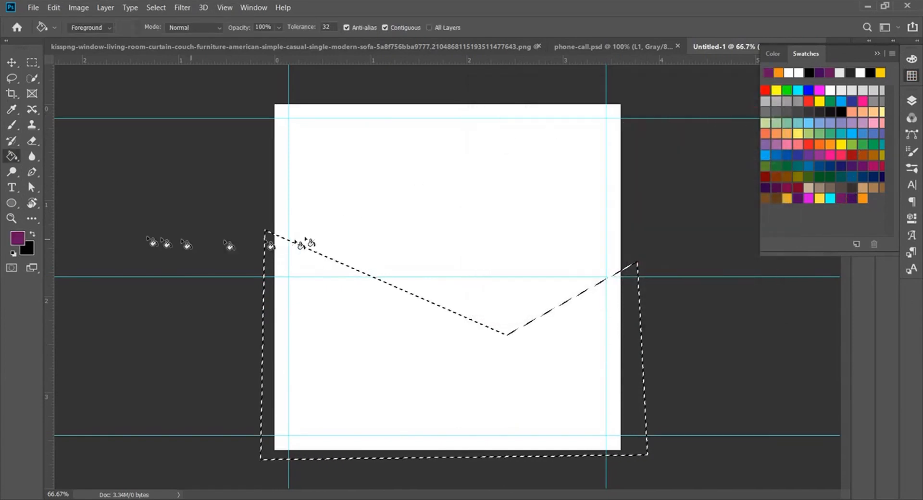
pyautogui.click(28, 250)
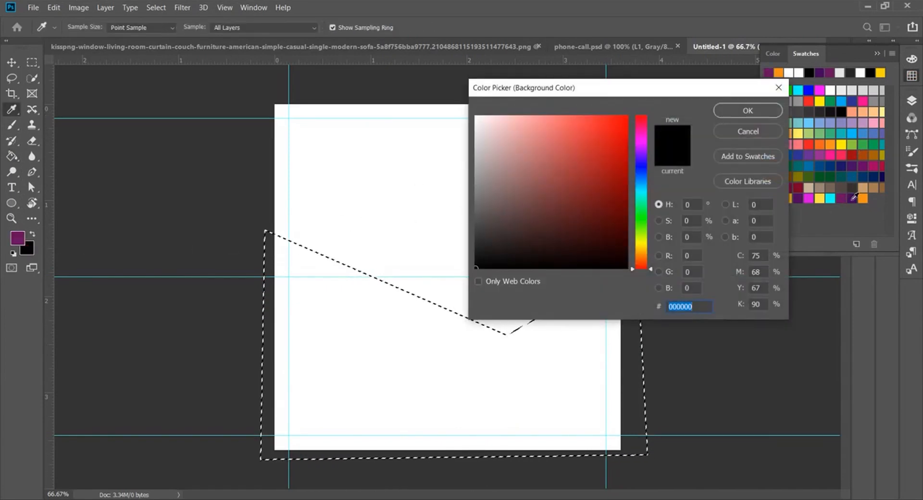
pyautogui.click(854, 198)
pyautogui.click(748, 111)
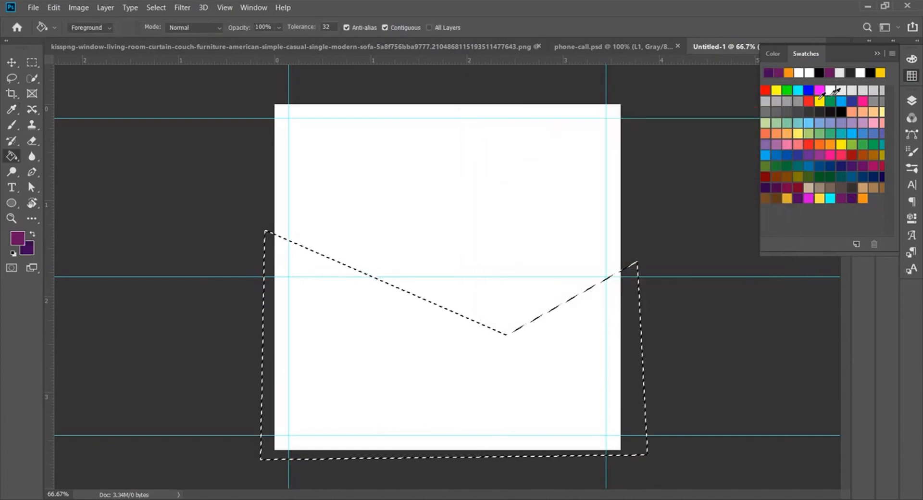
pyautogui.click(879, 54)
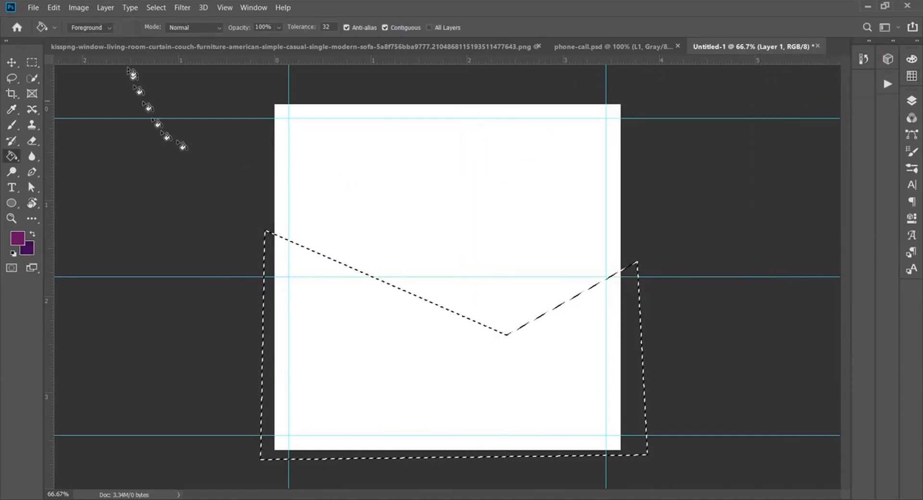
# Fill the selection with a horizontal linear Foreground to Background gradient, magenta-purple at the left and dark violet at the right
pyautogui.rightClick(12, 156)
pyautogui.click(53, 153)
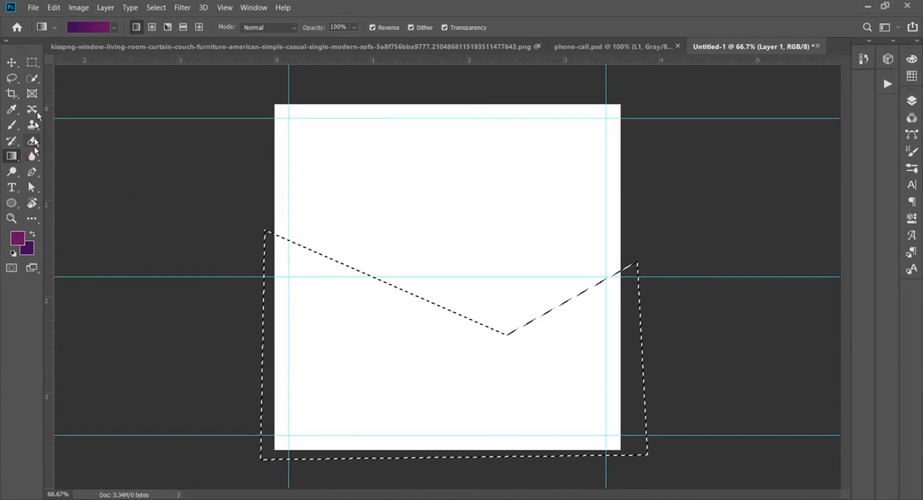
pyautogui.click(90, 29)
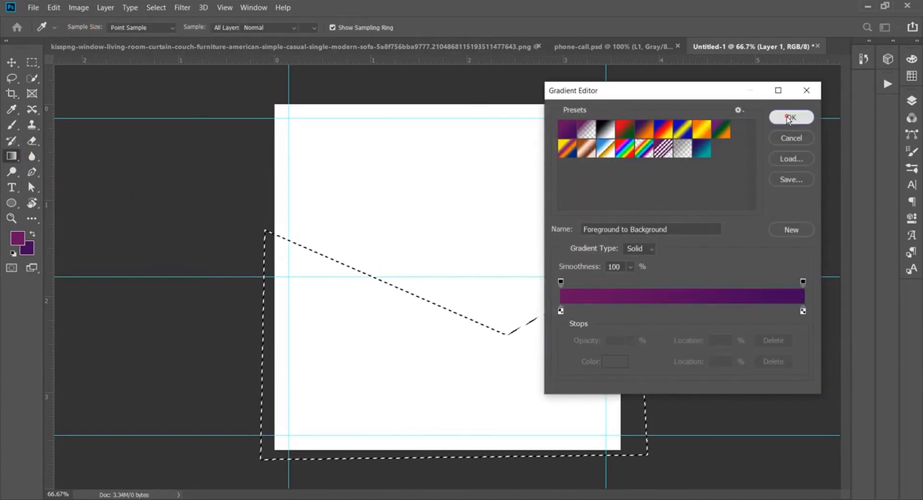
pyautogui.click(791, 117)
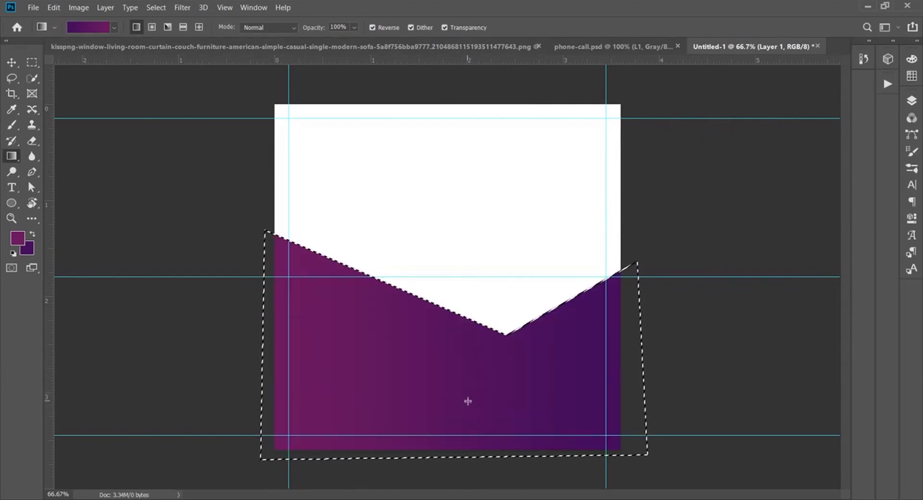
# Duplicate the gradient shape layer and move the copy's selected area slightly upward
pyautogui.click(912, 100)
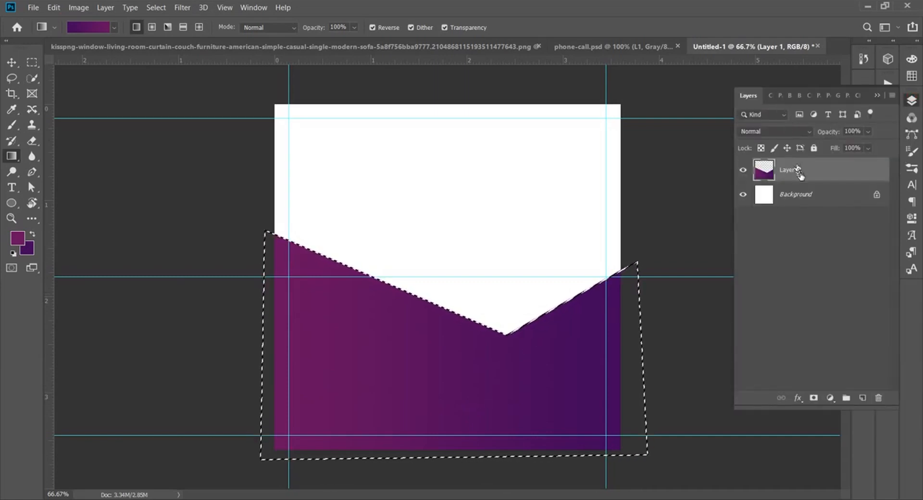
pyautogui.moveTo(796, 173); pyautogui.dragTo(862, 398)
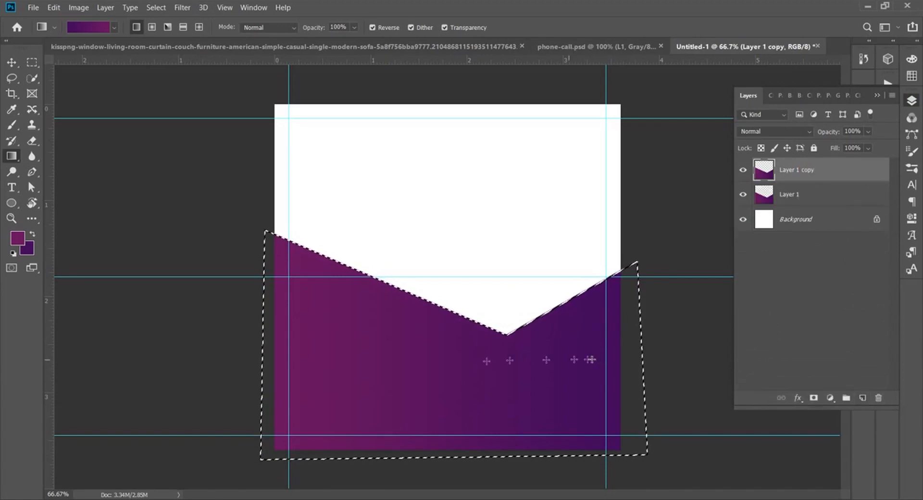
pyautogui.moveTo(474, 376); pyautogui.dragTo(486, 335)
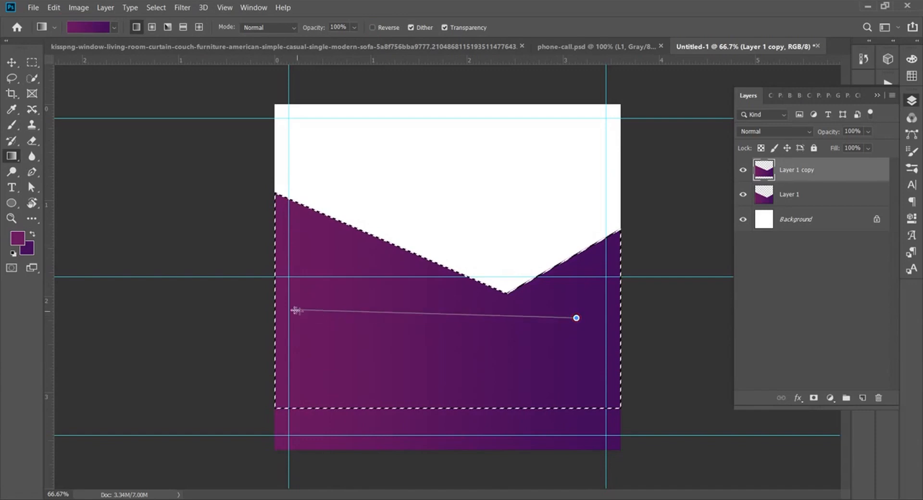
# Refill the copy with the gradient running from dark violet to magenta-purple and place its layer beneath the original shape
pyautogui.moveTo(297, 310); pyautogui.dragTo(292, 309)
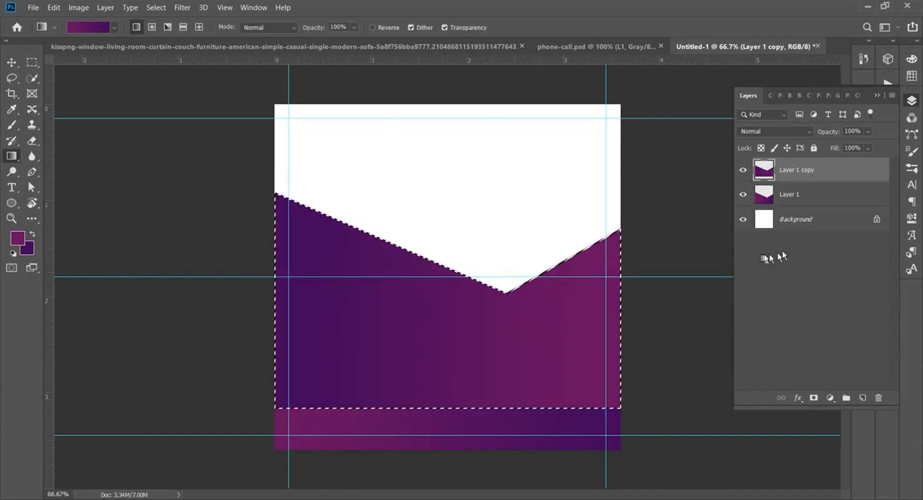
pyautogui.moveTo(789, 175); pyautogui.dragTo(796, 204)
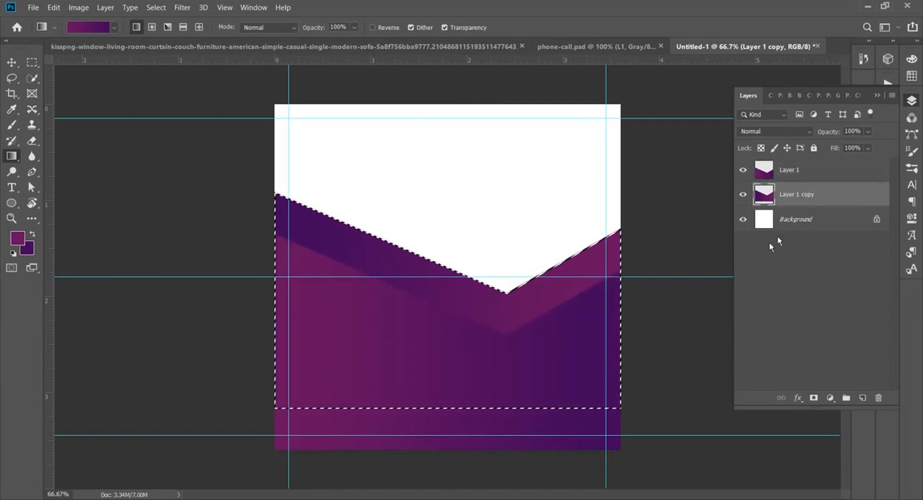
pyautogui.moveTo(557, 319); pyautogui.dragTo(385, 319)
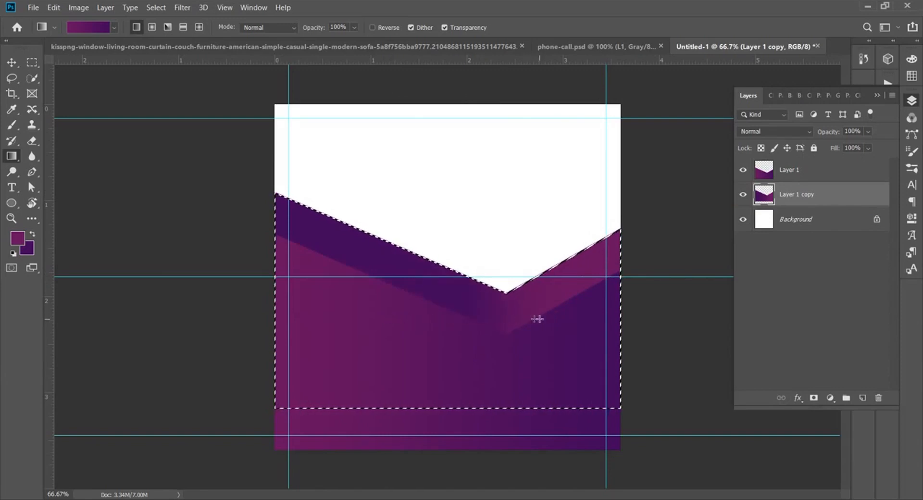
# Clear the selection and shift both purple shapes slightly downward, leaving a narrow band of the rear shape above the front one
pyautogui.press('v')
pyautogui.press('v')
pyautogui.hotkey('ctrl', 'd')
pyautogui.moveTo(518, 307); pyautogui.dragTo(514, 325)
pyautogui.click(501, 368)
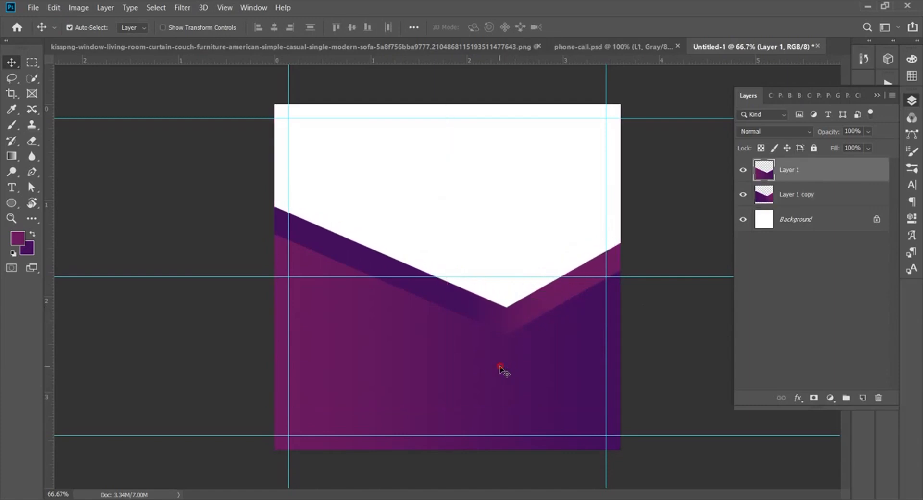
pyautogui.moveTo(501, 369); pyautogui.dragTo(505, 385)
pyautogui.moveTo(523, 317); pyautogui.dragTo(525, 325)
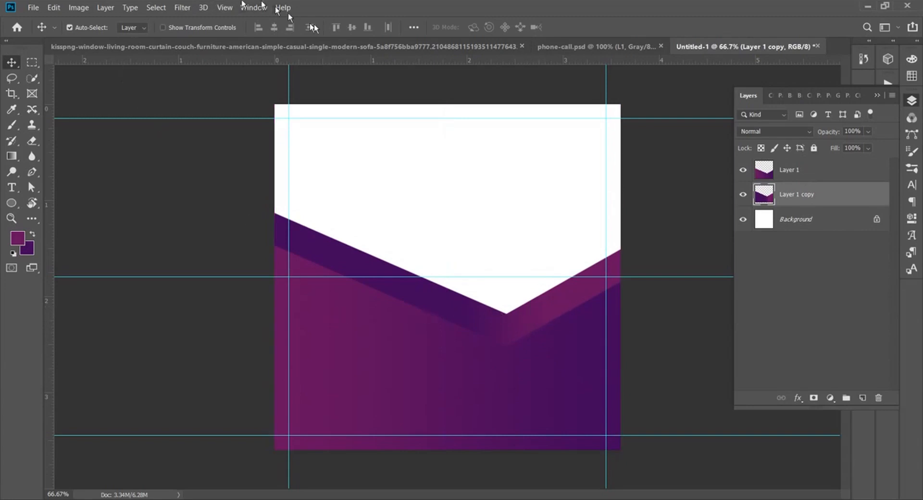
# Copy the yellow armchair from the sofa PNG document into Untitled-1 and place its layer at the top of the stack
pyautogui.click(315, 43)
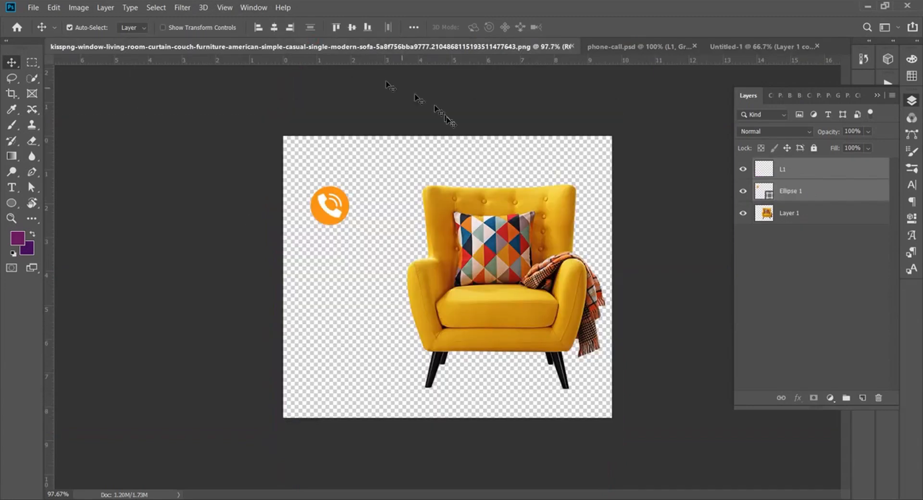
pyautogui.moveTo(529, 219); pyautogui.dragTo(449, 308)
pyautogui.moveTo(852, 190); pyautogui.dragTo(844, 166)
# Scale the armchair to 119% and centre it horizontally over the V-shaped dip
pyautogui.hotkey('ctrl', 't')
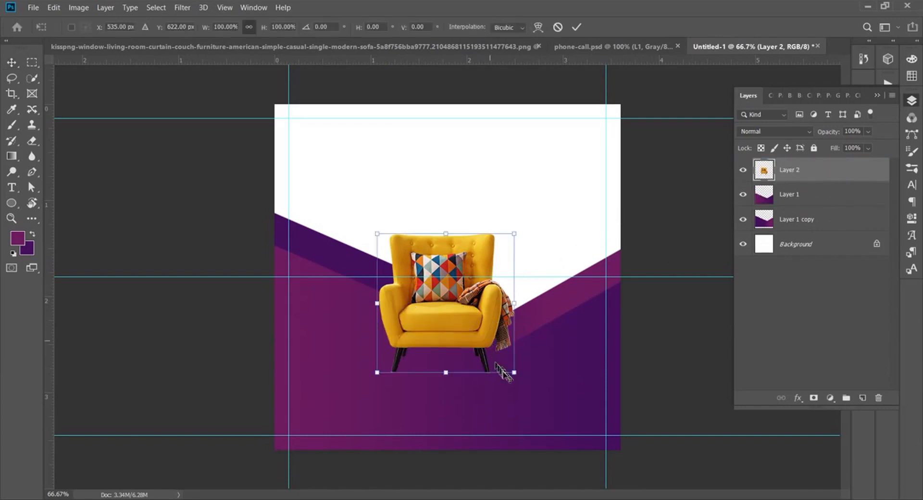
pyautogui.moveTo(513, 374); pyautogui.dragTo(544, 398)
pyautogui.moveTo(488, 333)
pyautogui.mouseDown()
pyautogui.moveTo(503, 335)
pyautogui.moveTo(492, 334)
pyautogui.moveTo(493, 311)
pyautogui.moveTo(505, 336)
pyautogui.mouseUp()
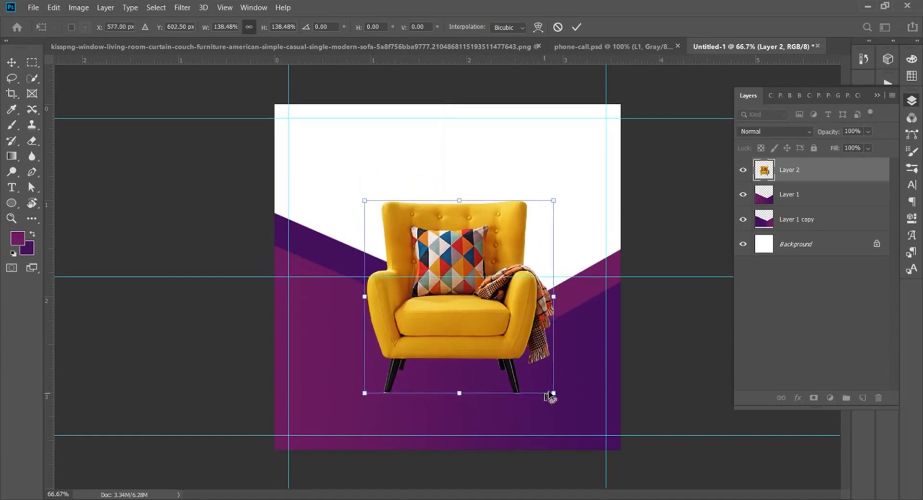
pyautogui.moveTo(553, 393); pyautogui.dragTo(542, 377)
pyautogui.moveTo(500, 329)
pyautogui.mouseDown()
pyautogui.moveTo(512, 346)
pyautogui.moveTo(501, 329)
pyautogui.mouseUp()
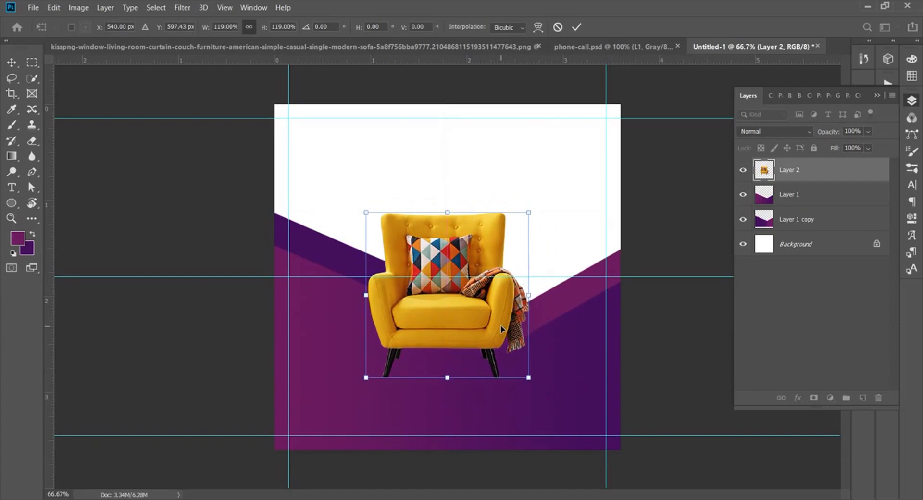
pyautogui.click(577, 28)
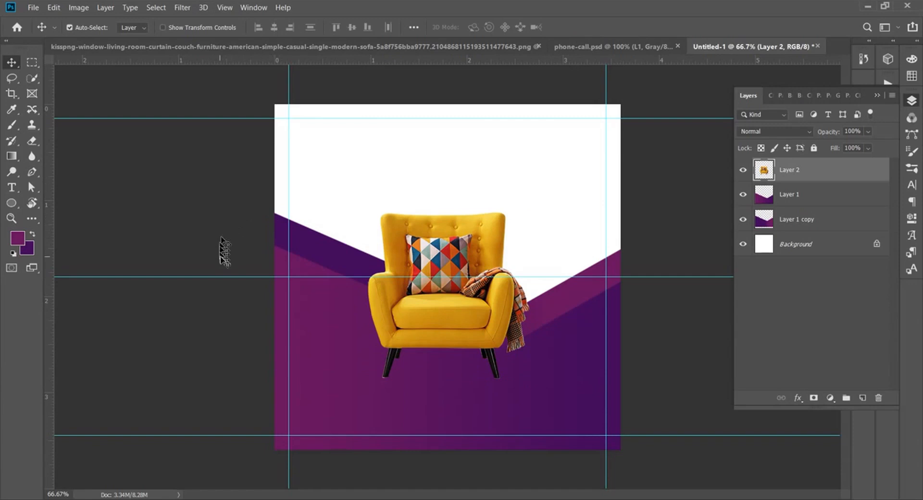
# In the sofa PNG document, group the orange Ellipse 1 and L1 phone icon layers and name the group phone
pyautogui.click(181, 49)
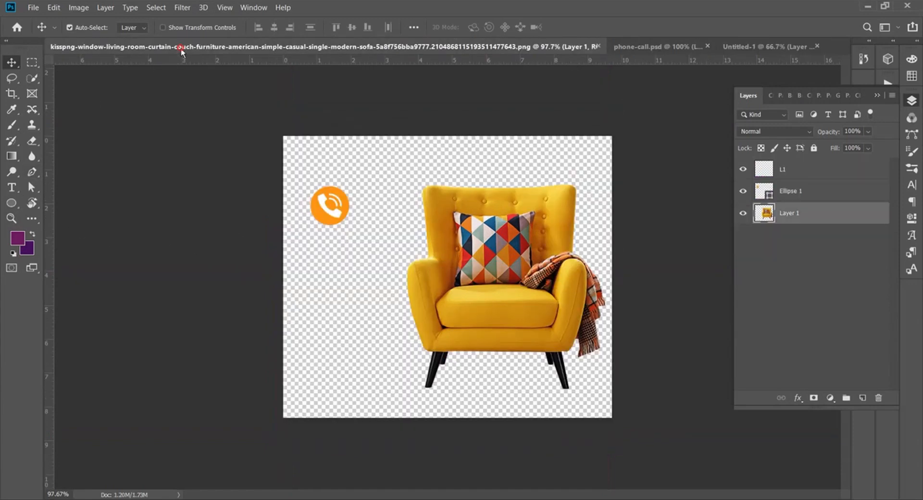
pyautogui.click(793, 191)
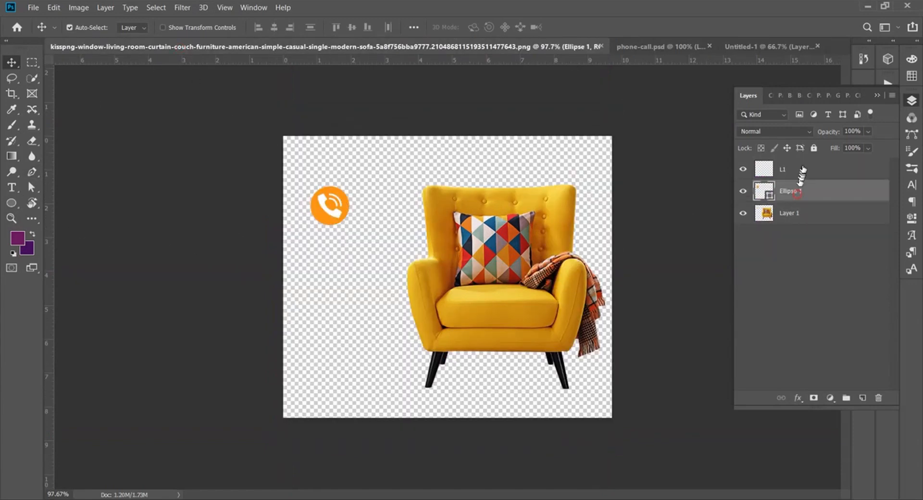
pyautogui.keyDown('shift'); pyautogui.click(799, 170); pyautogui.keyUp('shift')
pyautogui.hotkey('ctrl', 'g')
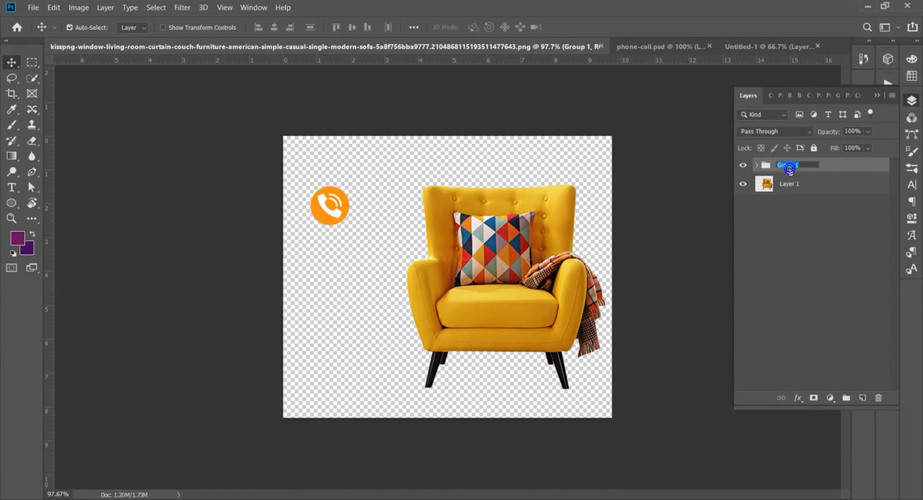
pyautogui.press('Return')
# Copy the phone group into Untitled-1 below the armchair's right legs and scale the icon down
pyautogui.moveTo(339, 207); pyautogui.dragTo(530, 416)
pyautogui.hotkey('ctrl', 't')
pyautogui.press('Return')
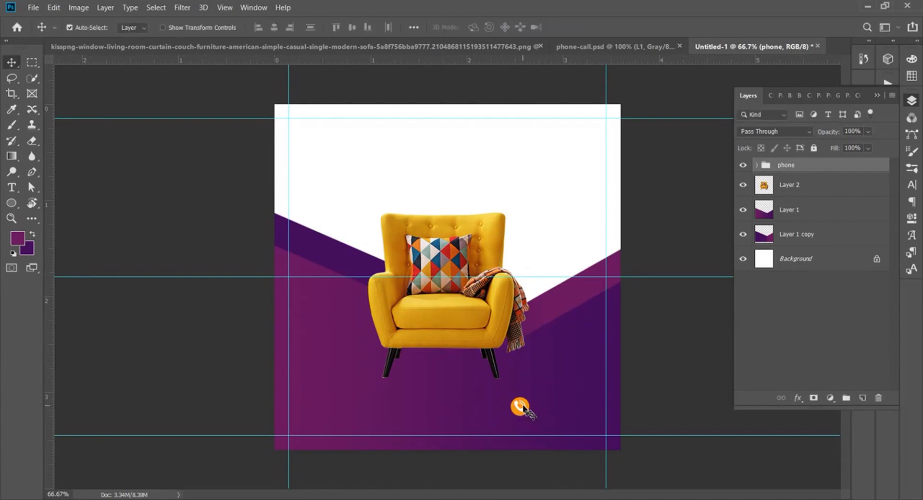
# Select both layers inside the phone group and move the icon slightly down, just above the lower horizontal guide
pyautogui.keyDown('ctrl'); pyautogui.click(523, 407); pyautogui.keyUp('ctrl')
pyautogui.hotkey('ctrl', 'z')
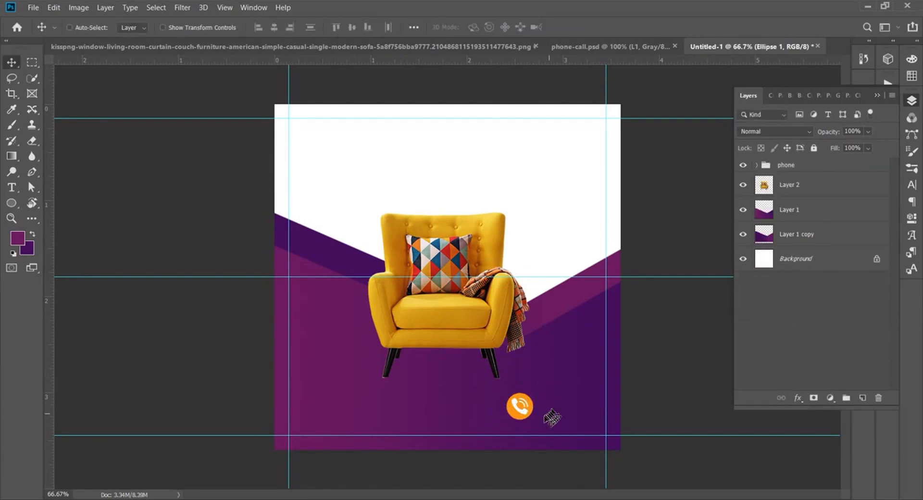
pyautogui.keyDown('ctrl'); pyautogui.click(522, 408); pyautogui.keyUp('ctrl')
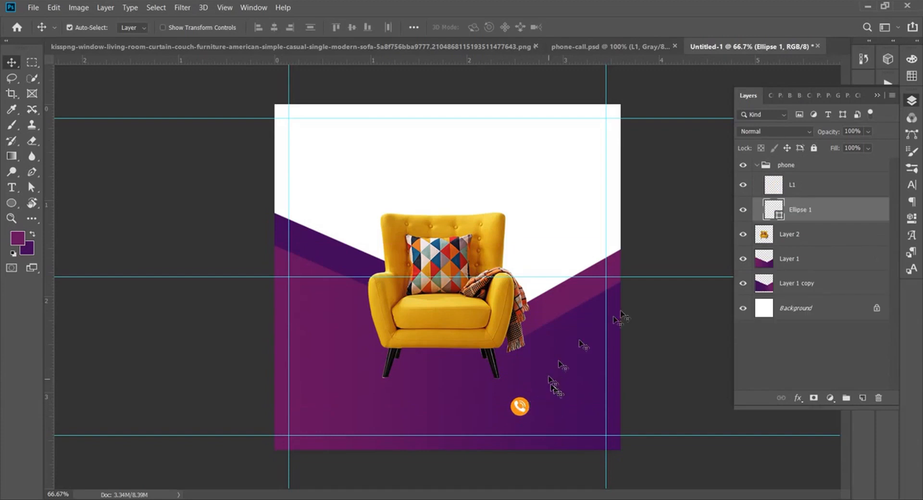
pyautogui.keyDown('ctrl'); pyautogui.click(791, 188); pyautogui.keyUp('ctrl')
pyautogui.moveTo(521, 408); pyautogui.dragTo(515, 426)
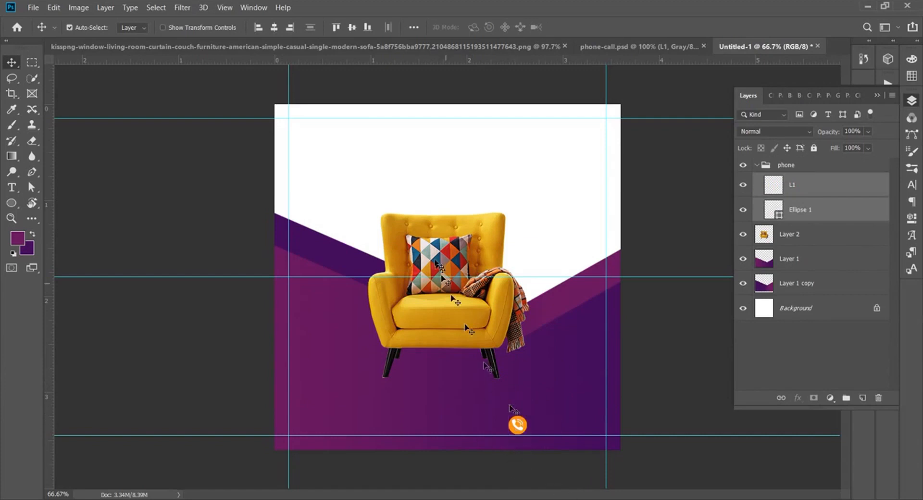
# Collapse the phone group, then group the armchair and both purple shape layers under the name bg
pyautogui.click(11, 187)
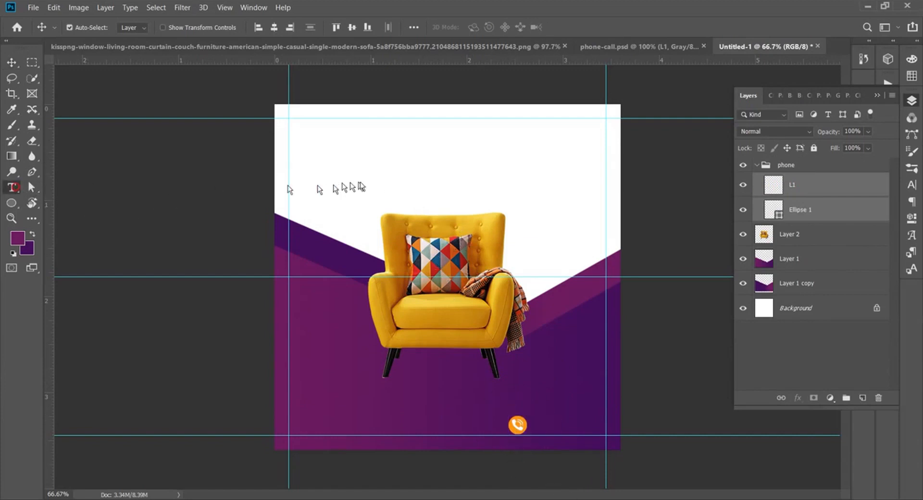
pyautogui.click(758, 166)
pyautogui.click(807, 184)
pyautogui.keyDown('shift'); pyautogui.click(808, 242); pyautogui.keyUp('shift')
pyautogui.hotkey('ctrl', 'g')
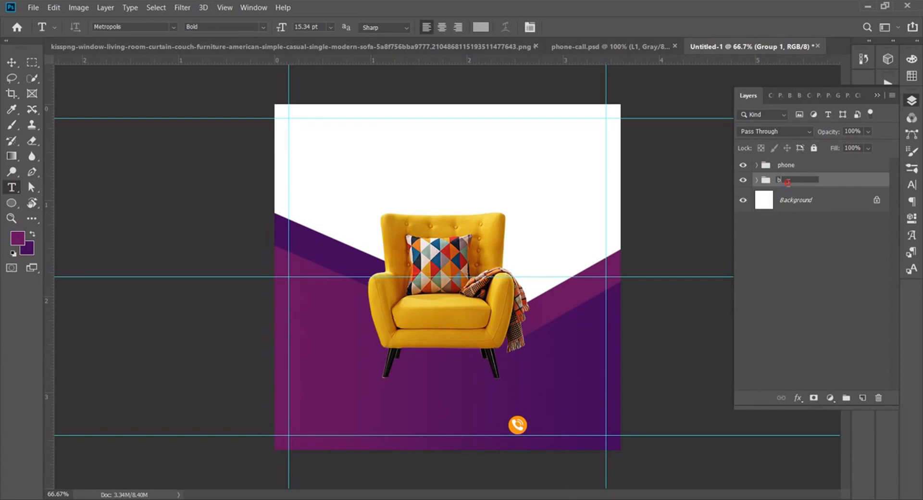
pyautogui.press('Return')
# Create a new layer group named text and place it at the top of the layer stack
pyautogui.click(849, 397)
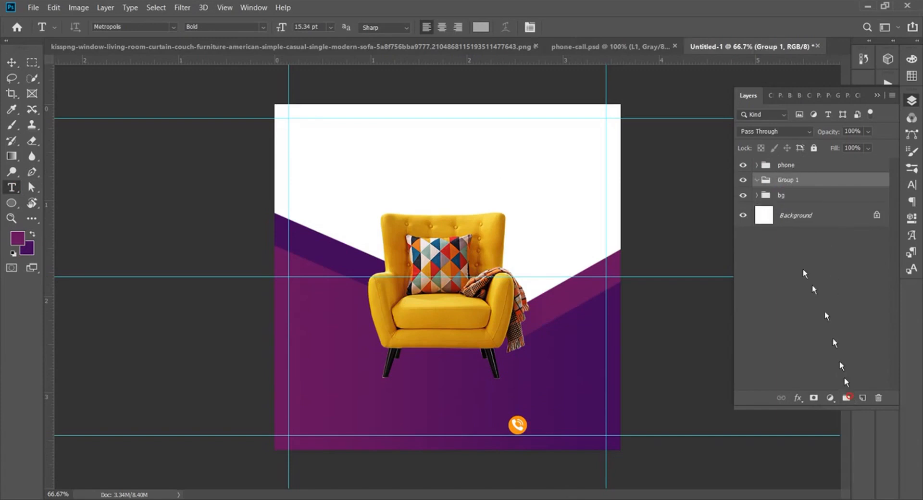
pyautogui.moveTo(776, 182); pyautogui.dragTo(775, 158)
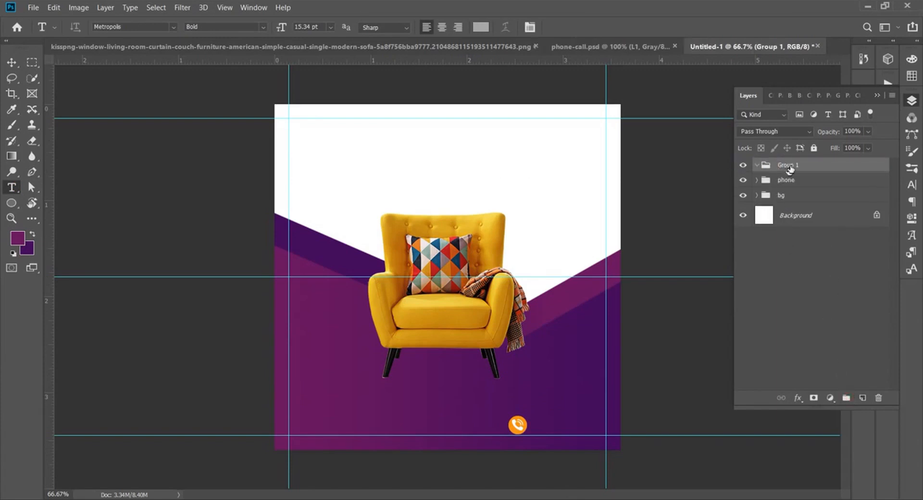
pyautogui.press('Return')
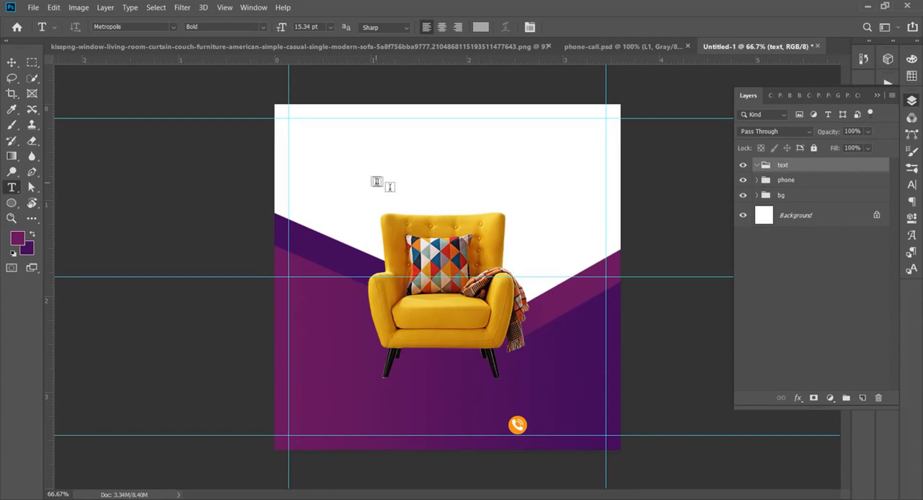
# Add the two-line headline MODERN FURNITURE in the white area above the armchair
pyautogui.click(376, 182)
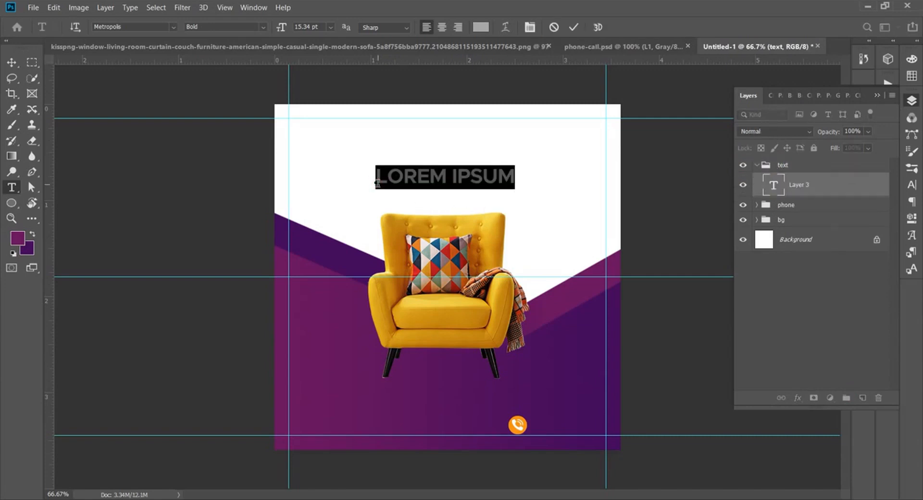
pyautogui.write('MODERN')
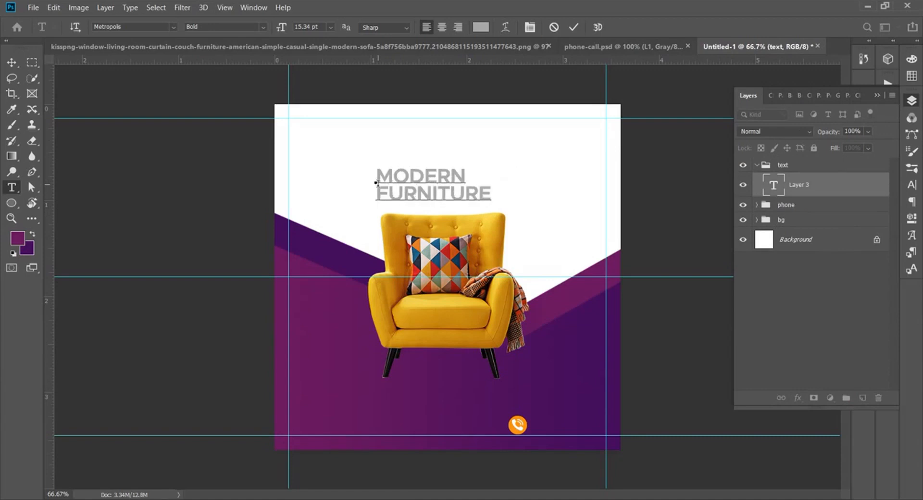
pyautogui.click(574, 27)
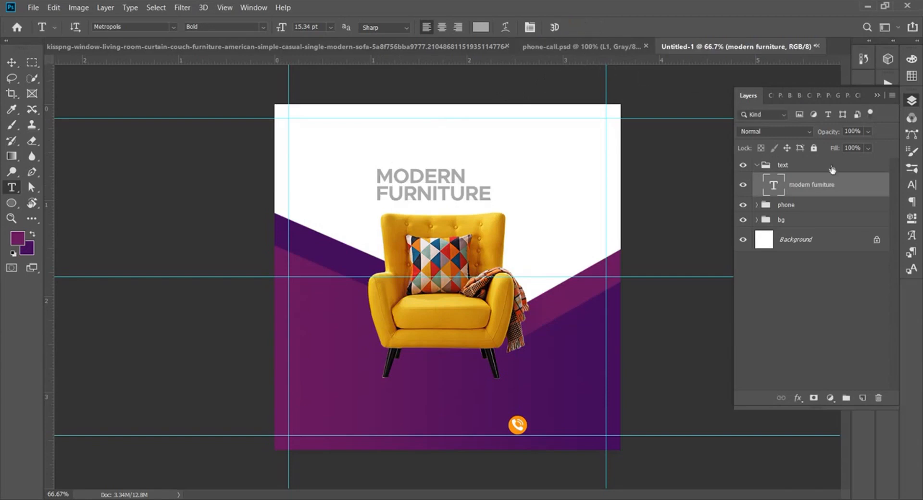
# Set the headline to 21.34 pt with 19.92 pt leading and move it near the canvas's upper-left guides
pyautogui.click(912, 184)
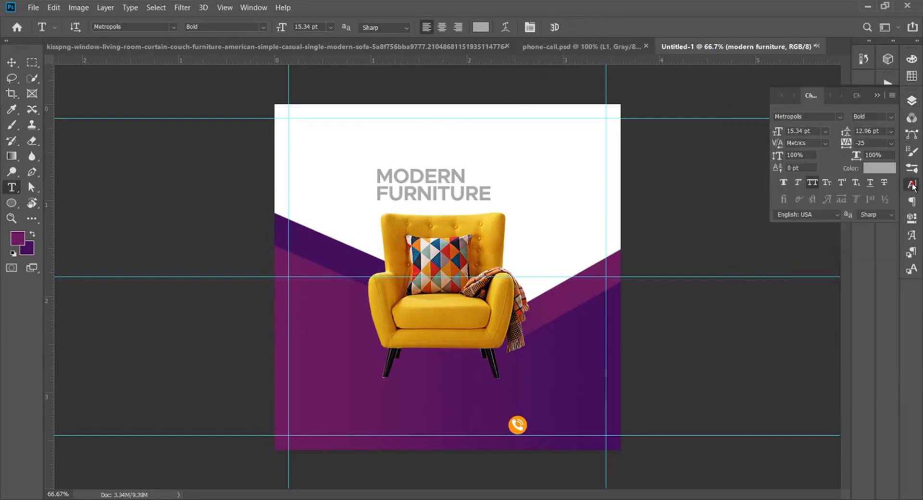
pyautogui.click(890, 118)
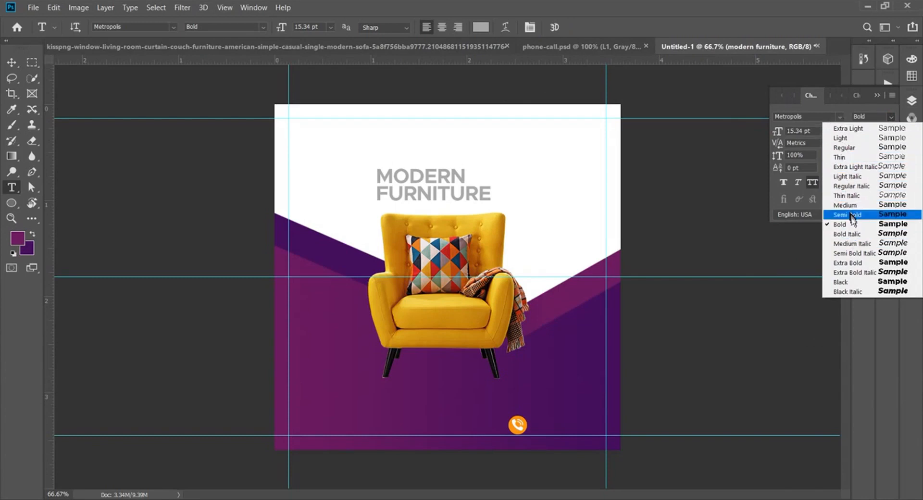
pyautogui.click(841, 117)
pyautogui.moveTo(779, 134); pyautogui.dragTo(781, 132)
pyautogui.click(891, 131)
pyautogui.click(868, 140)
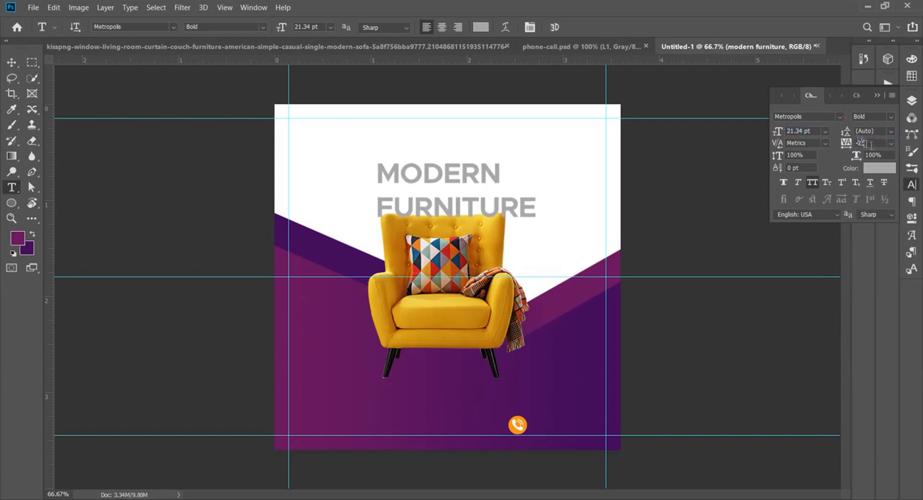
pyautogui.moveTo(448, 182); pyautogui.dragTo(361, 149)
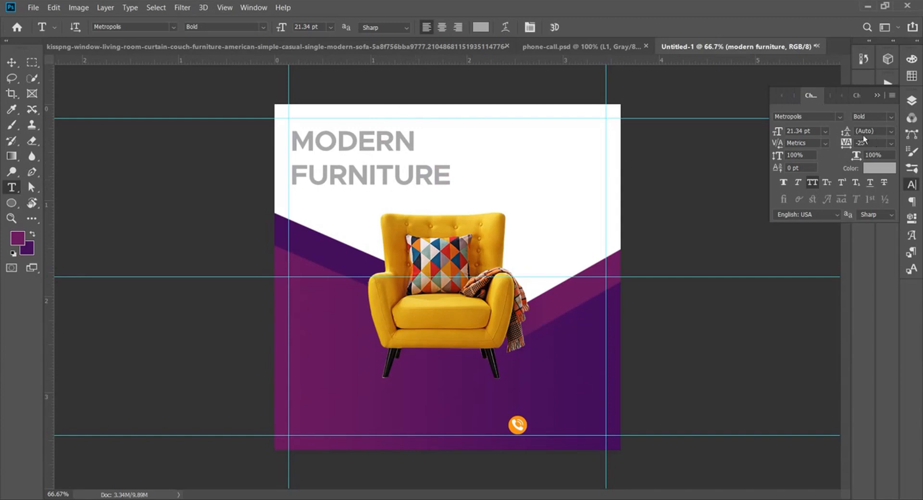
pyautogui.moveTo(847, 137); pyautogui.dragTo(844, 135)
# Recolour the headline word MODERN near-black and set its weight to Extra Bold
pyautogui.moveTo(417, 138); pyautogui.dragTo(290, 138)
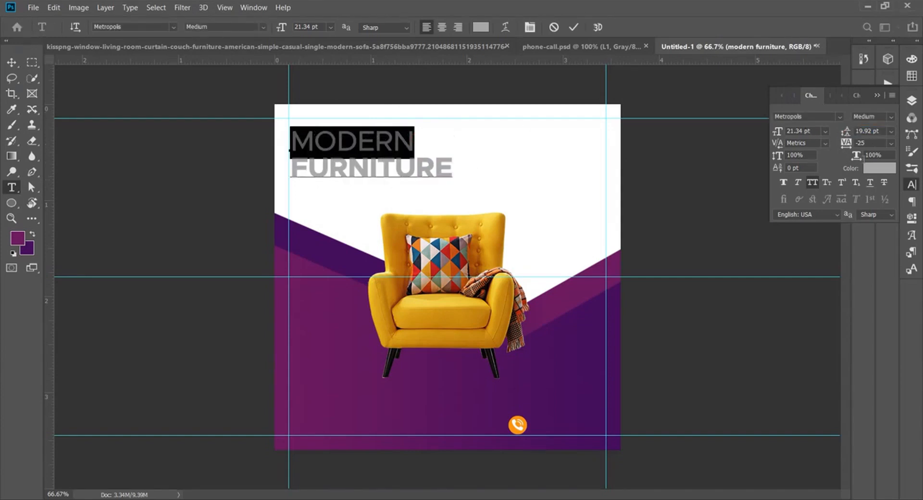
pyautogui.click(880, 168)
pyautogui.click(483, 251)
pyautogui.moveTo(484, 252); pyautogui.dragTo(480, 245)
pyautogui.click(732, 113)
pyautogui.click(891, 117)
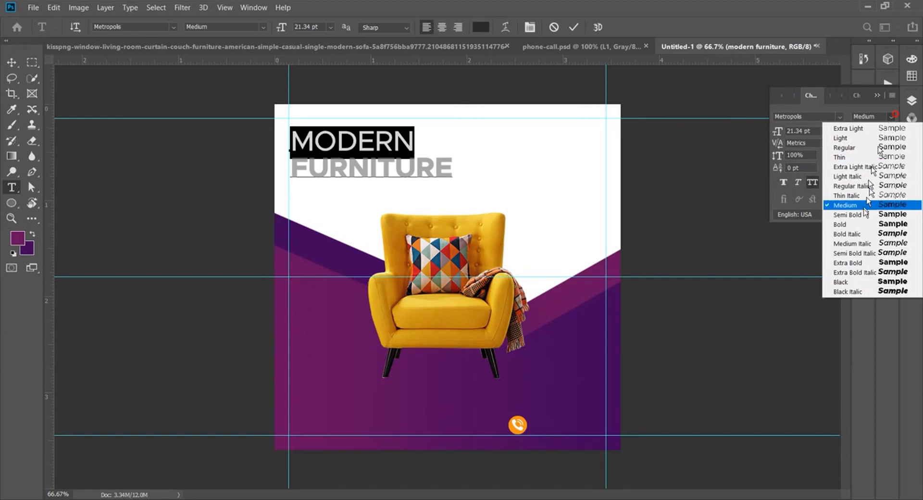
pyautogui.click(859, 263)
pyautogui.click(573, 27)
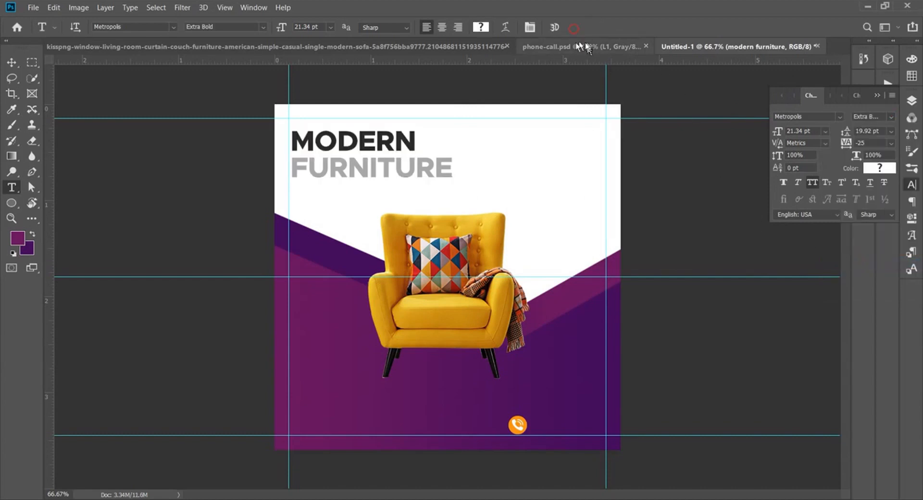
# Recolour the headline word FURNITURE orange f49218, sampled from the phone icon
pyautogui.moveTo(455, 168); pyautogui.dragTo(265, 168)
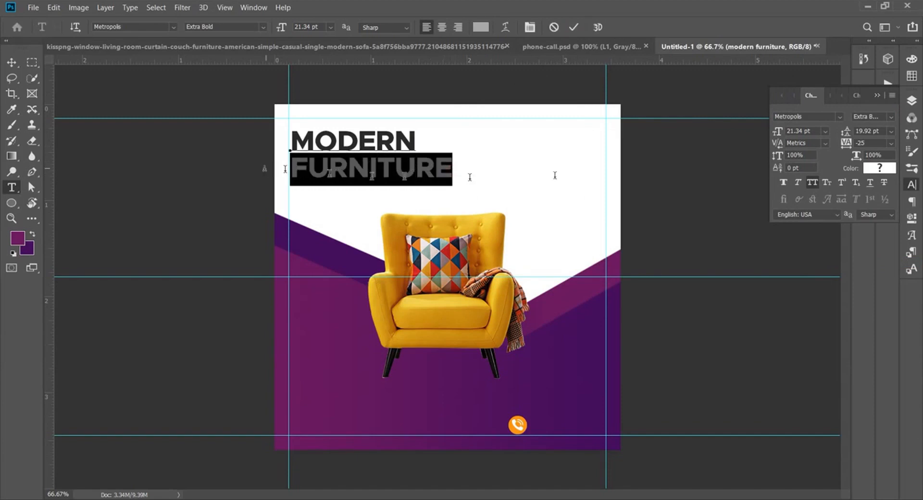
pyautogui.click(880, 168)
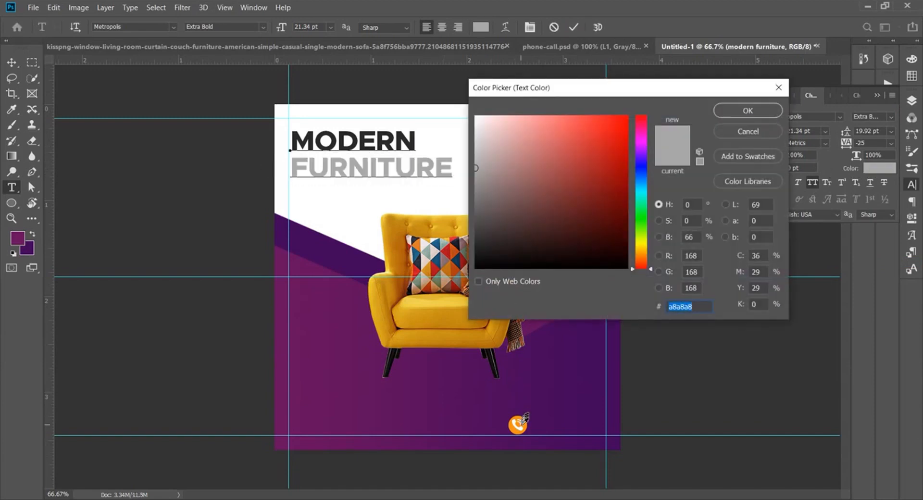
pyautogui.click(518, 425)
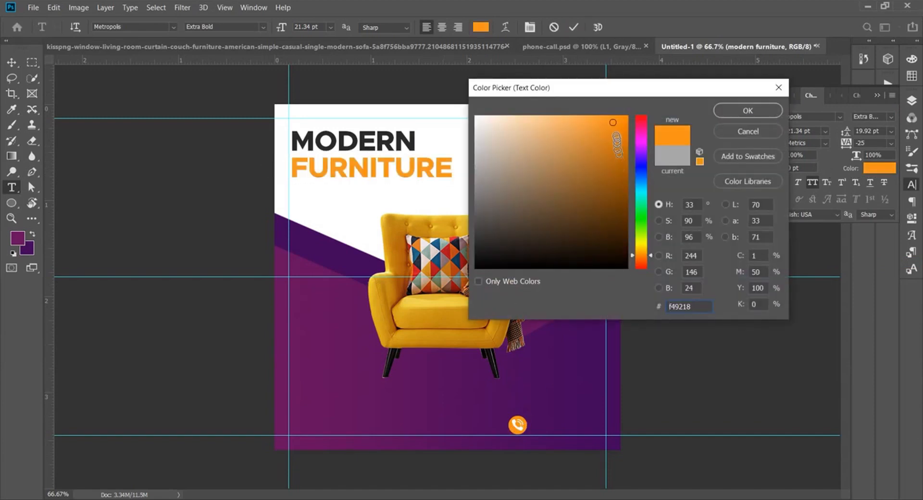
pyautogui.click(765, 110)
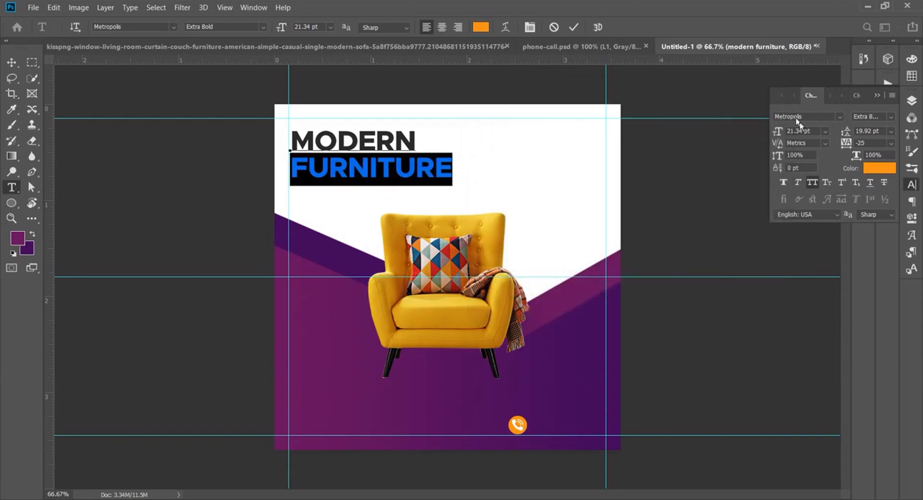
pyautogui.moveTo(779, 134); pyautogui.dragTo(774, 137)
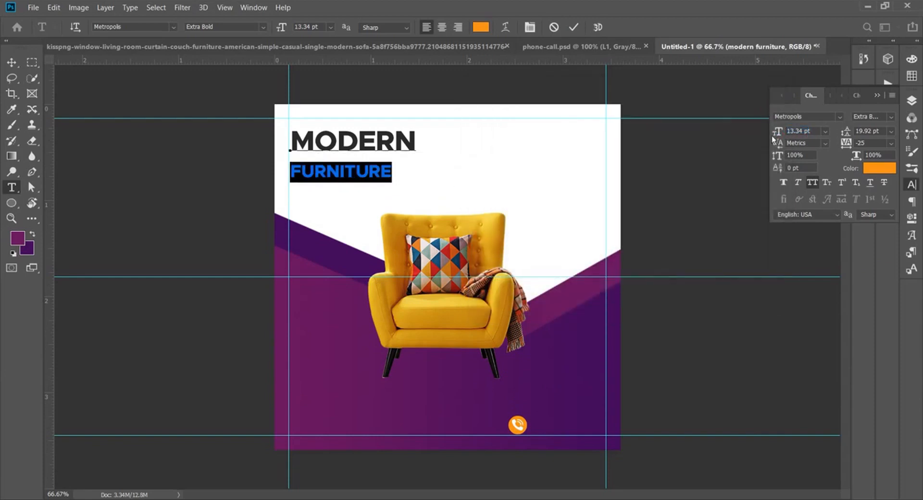
pyautogui.hotkey('ctrl', 'z')
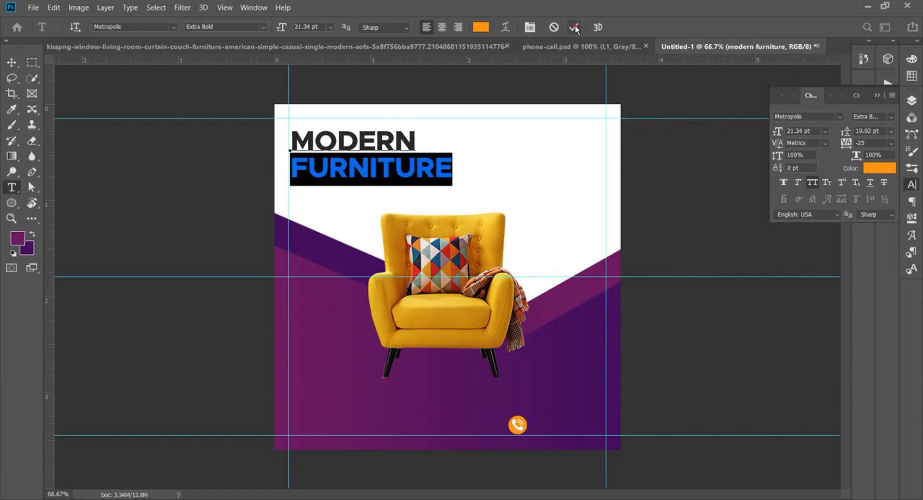
pyautogui.click(575, 28)
# Set the whole headline to 17.34 pt with 15.92 pt leading and align it to the upper-left margin guides
pyautogui.click(910, 101)
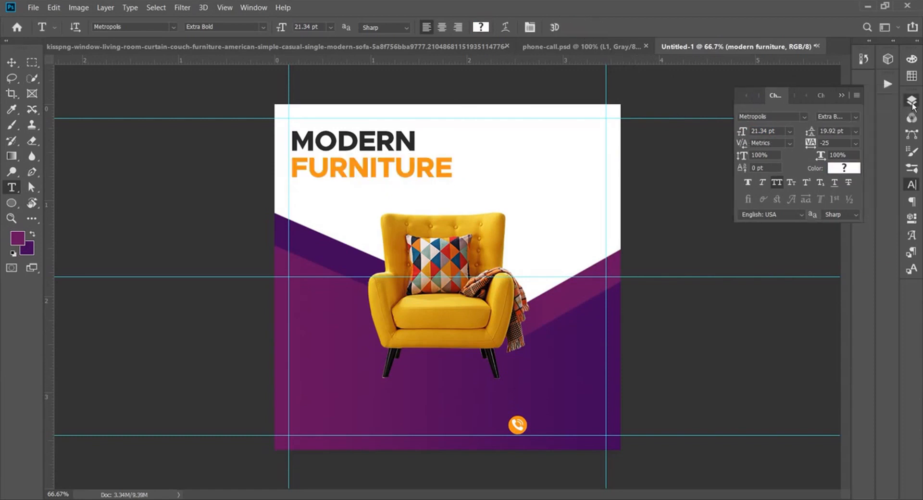
pyautogui.click(911, 102)
pyautogui.click(912, 185)
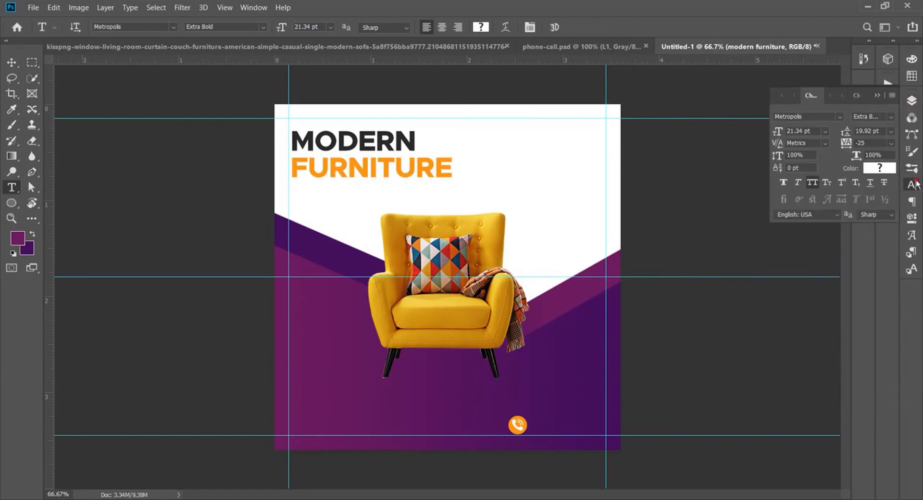
pyautogui.moveTo(782, 132); pyautogui.dragTo(779, 133)
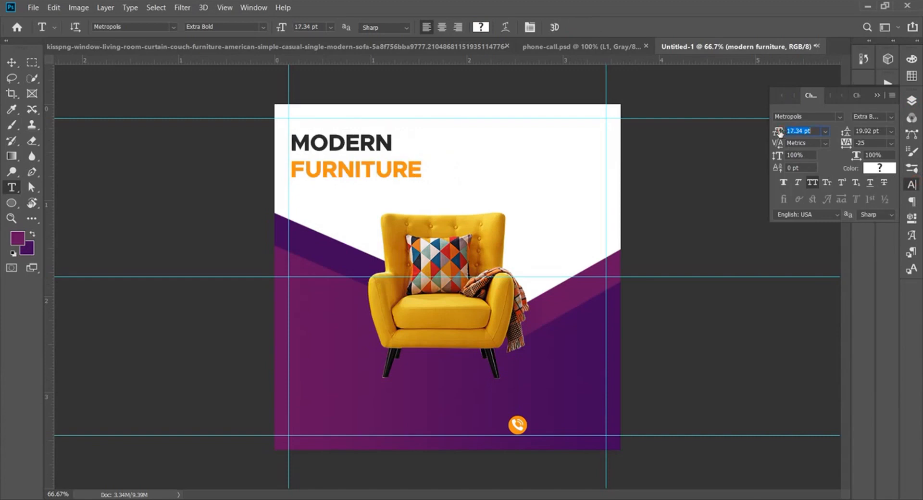
pyautogui.moveTo(846, 131); pyautogui.dragTo(851, 133)
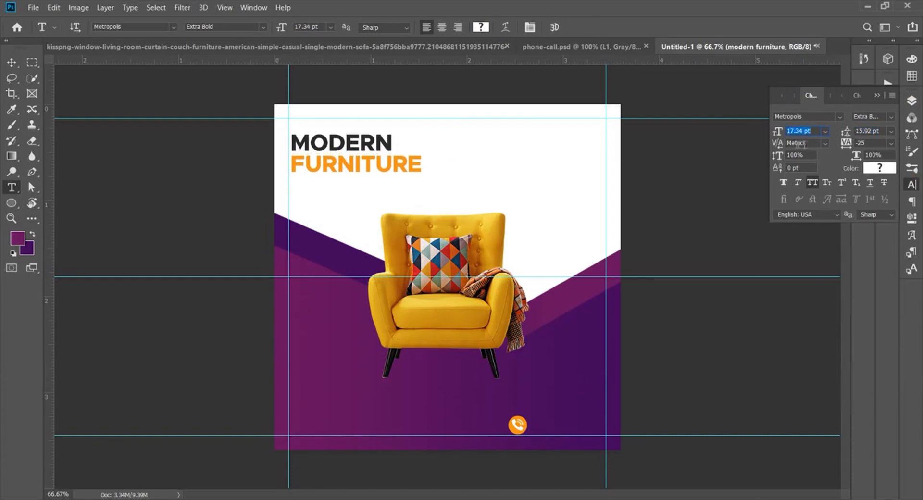
pyautogui.moveTo(381, 169); pyautogui.dragTo(378, 151)
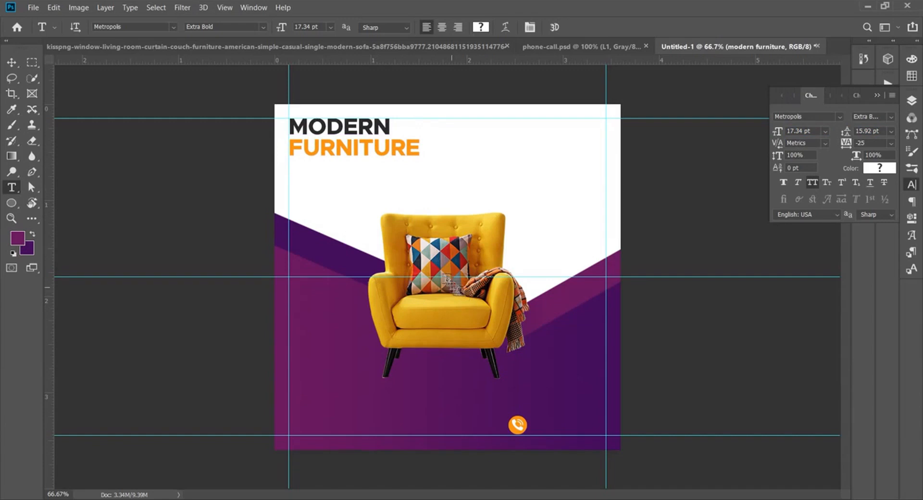
# Move the armchair slightly straight down, keeping it horizontally centred on the canvas
pyautogui.press('v')
pyautogui.click(447, 265)
pyautogui.moveTo(447, 264); pyautogui.dragTo(447, 273)
pyautogui.press('ctrl')
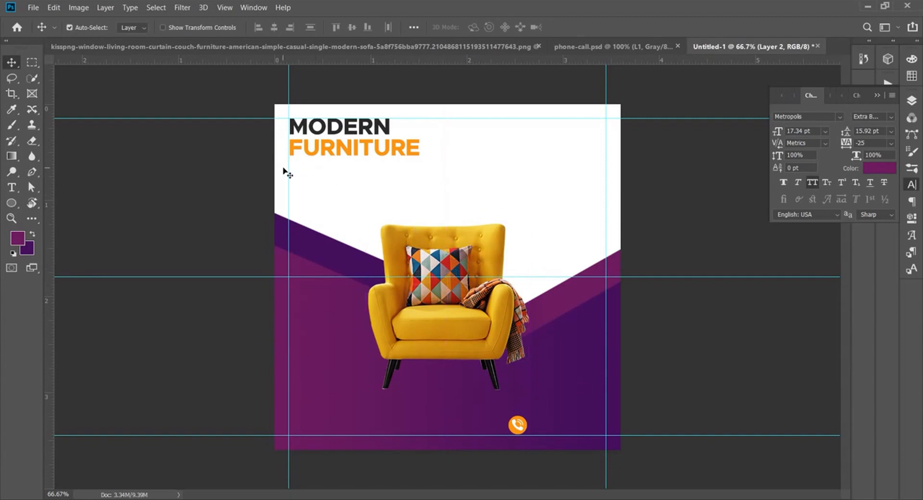
# Create a paragraph text box of Lorem ipsum placeholder text beneath the headline at 10 pt
pyautogui.click(11, 187)
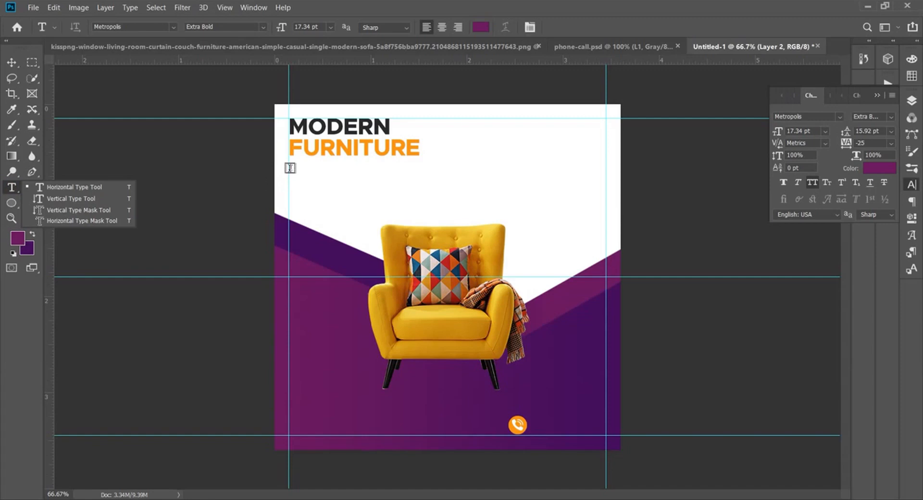
pyautogui.moveTo(289, 167); pyautogui.dragTo(419, 209)
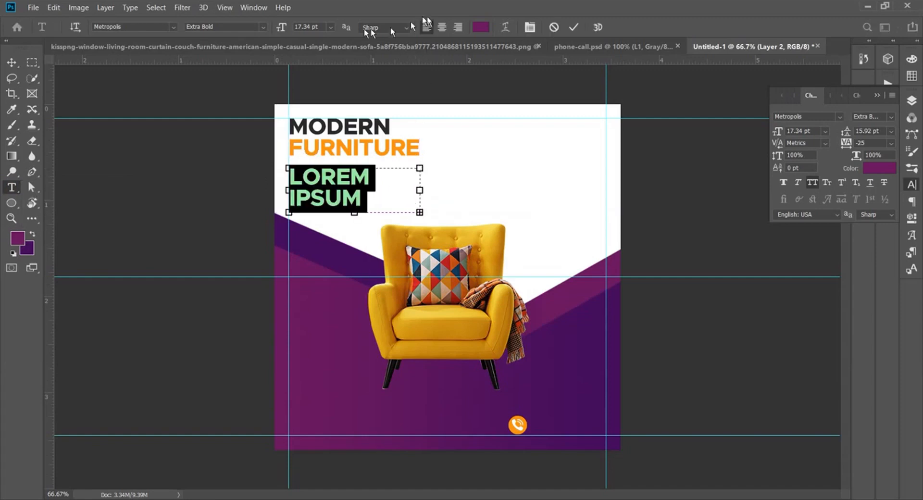
pyautogui.click(330, 27)
pyautogui.click(317, 82)
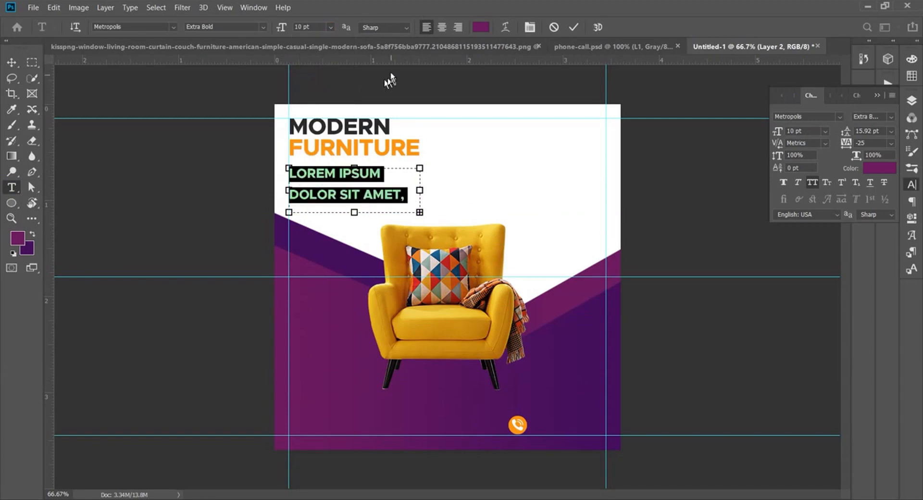
pyautogui.click(579, 29)
# Set the placeholder paragraph's leading to Auto, its tracking to 0 and its size to 3 pt
pyautogui.click(825, 131)
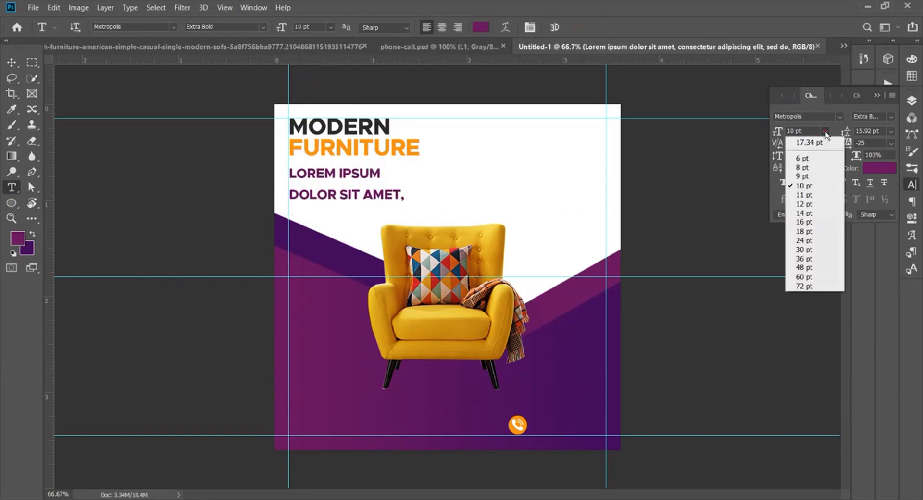
pyautogui.click(804, 168)
pyautogui.click(892, 131)
pyautogui.click(884, 140)
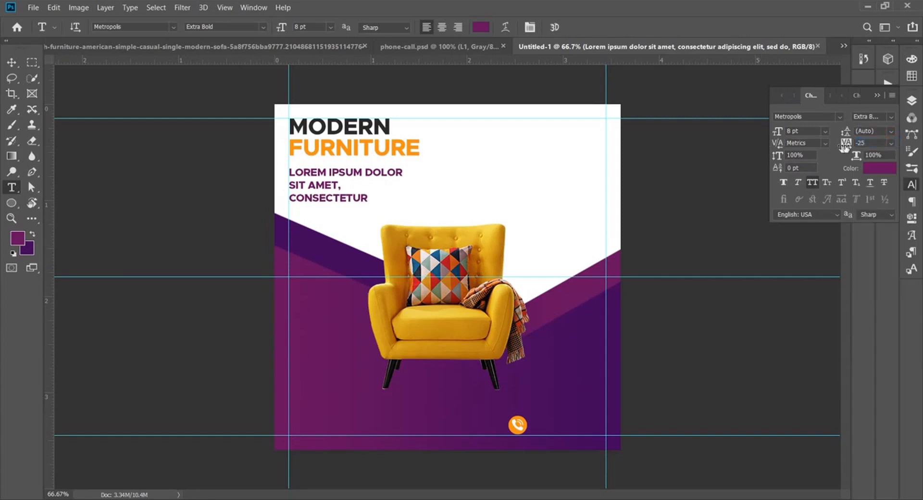
pyautogui.click(892, 142)
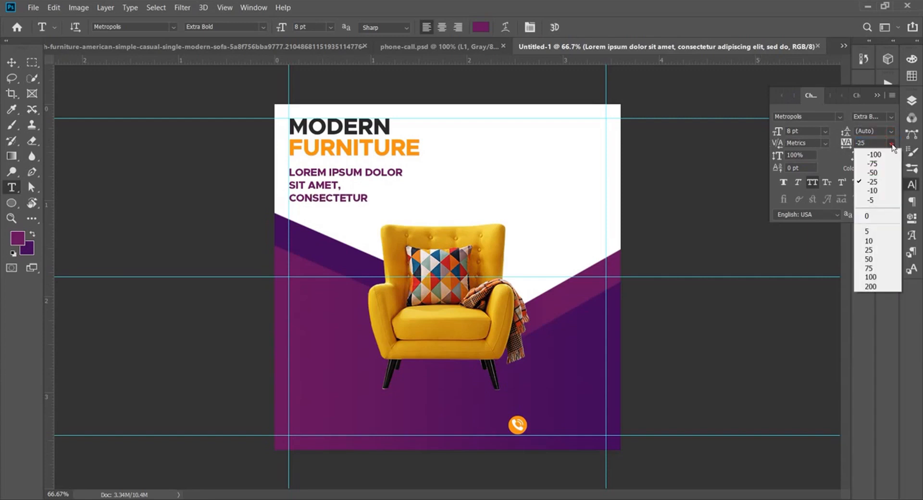
pyautogui.click(878, 216)
pyautogui.moveTo(780, 137); pyautogui.dragTo(778, 136)
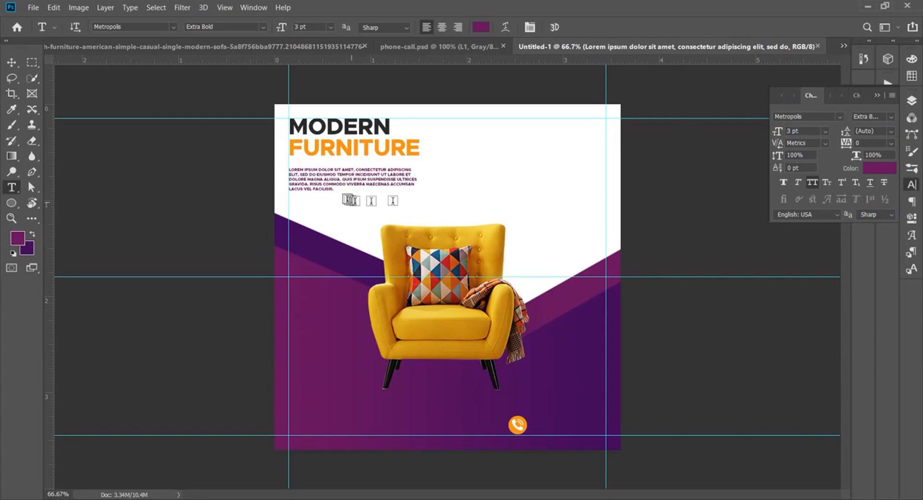
# Shorten the placeholder paragraph so that it ends at "DOLORE MAGNA ALIQ"
pyautogui.click(327, 187)
pyautogui.click(554, 28)
pyautogui.click(329, 188)
pyautogui.click(329, 189)
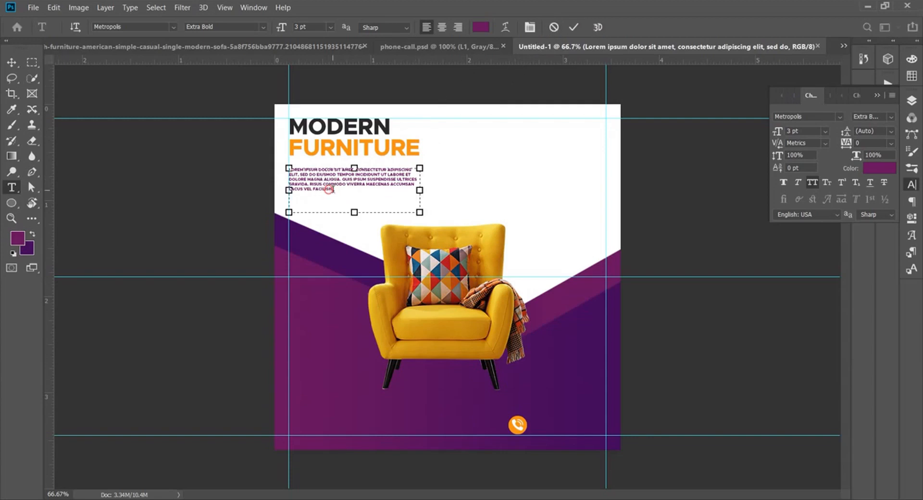
pyautogui.moveTo(334, 179); pyautogui.dragTo(333, 191)
pyautogui.press('BackSpace')
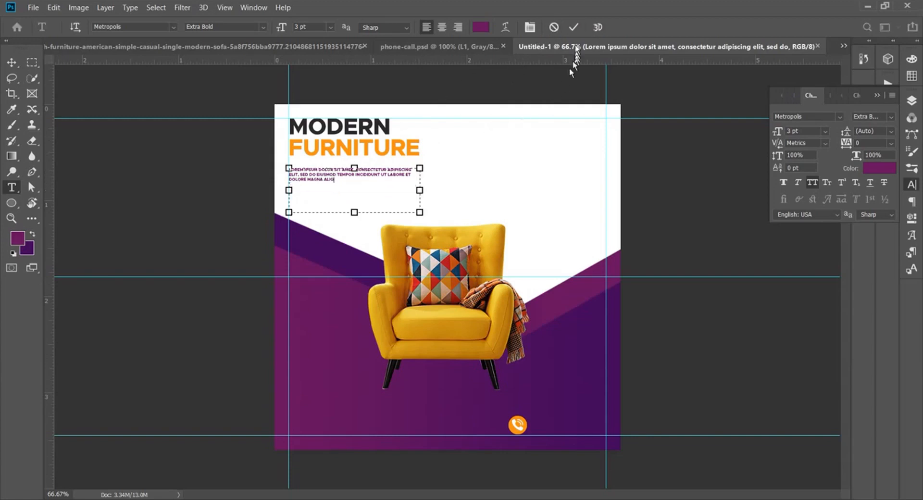
pyautogui.click(573, 28)
# Set the placeholder paragraph to 5 pt and cut its text so that it ends at "TEMPOR IN"
pyautogui.moveTo(784, 132); pyautogui.dragTo(778, 132)
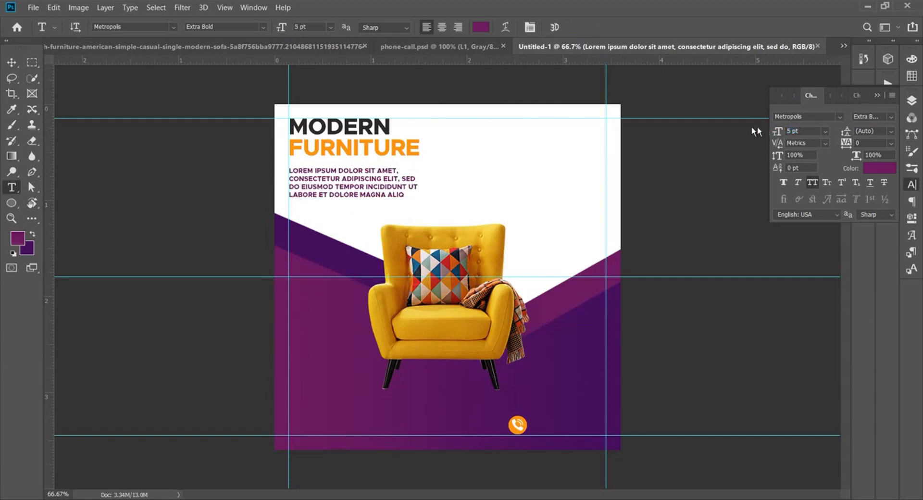
pyautogui.click(395, 191)
pyautogui.moveTo(406, 196); pyautogui.dragTo(376, 188)
pyautogui.press('BackSpace')
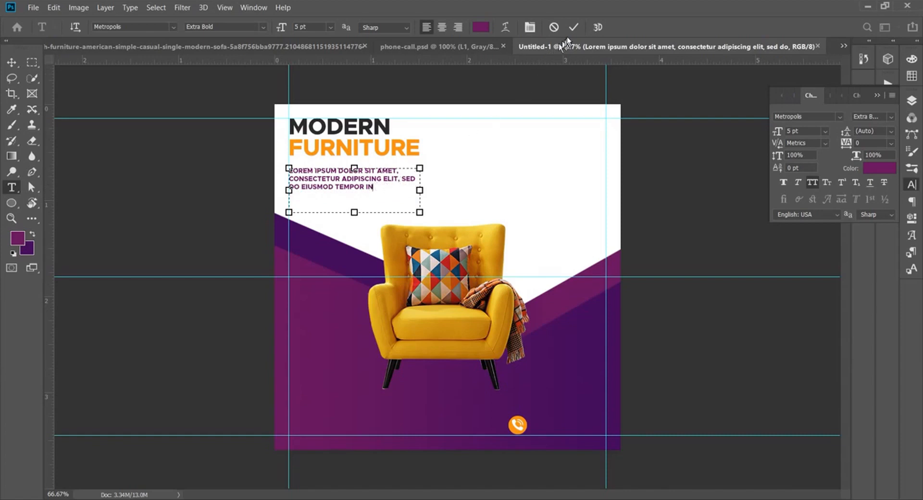
pyautogui.click(573, 27)
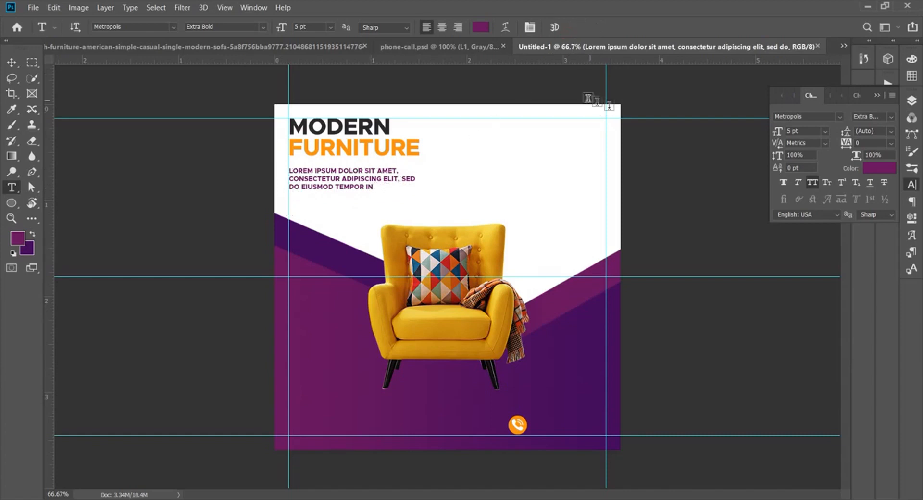
# Recolour the placeholder paragraph dark grey 3a393a and set its weight to Medium
pyautogui.click(891, 168)
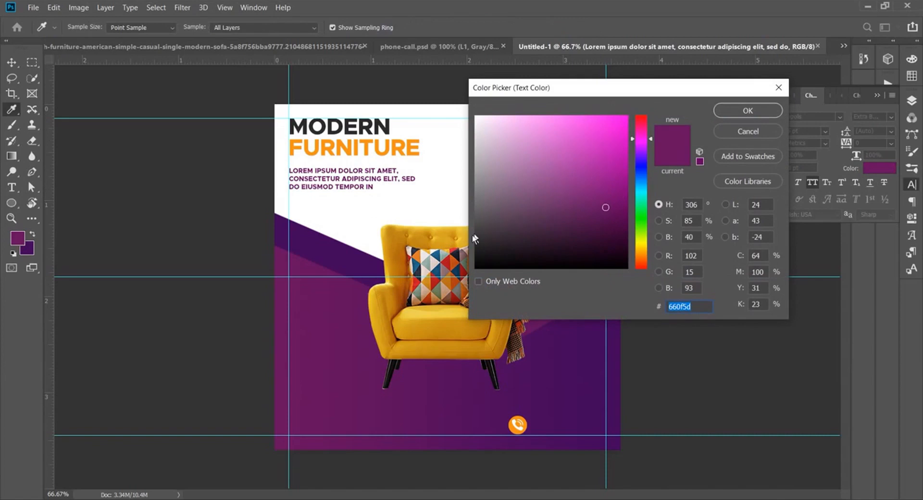
pyautogui.click(479, 234)
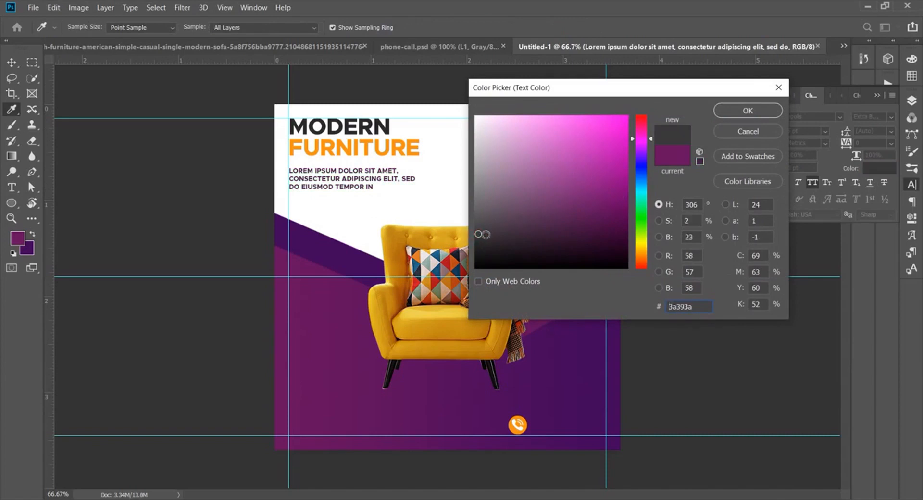
pyautogui.click(756, 115)
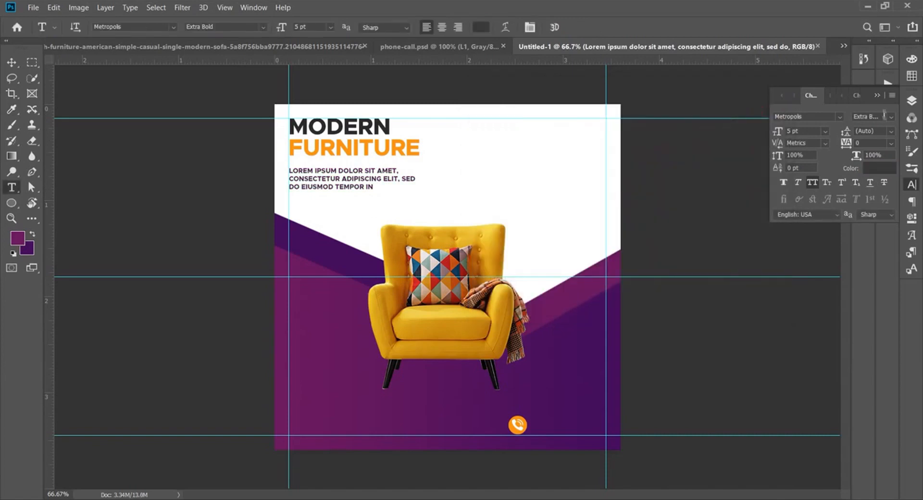
pyautogui.click(891, 118)
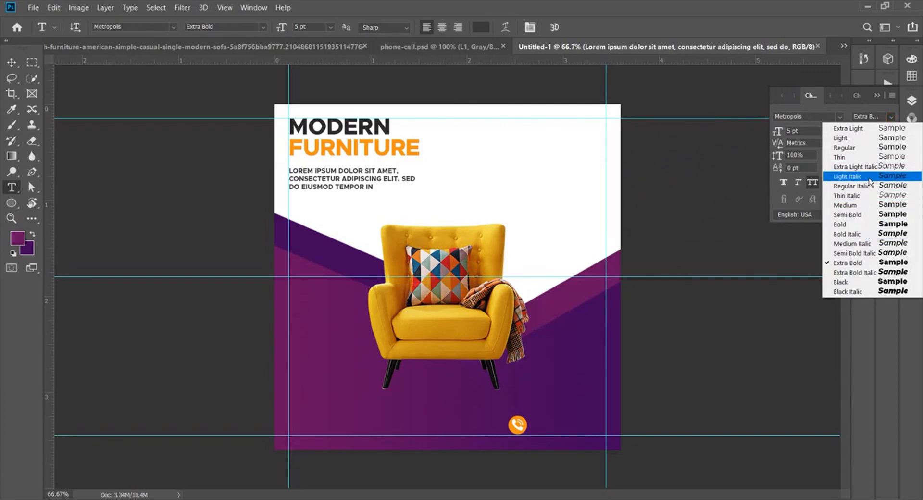
pyautogui.click(877, 204)
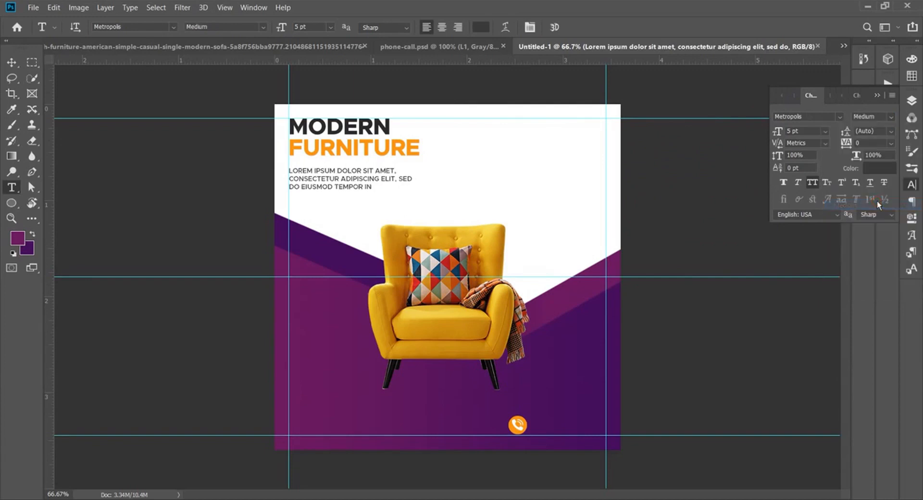
# Add a full stop at the end of the paragraph and scale its text box up to 5.33 pt text
pyautogui.moveTo(778, 135)
pyautogui.mouseDown()
pyautogui.moveTo(799, 135)
pyautogui.moveTo(778, 133)
pyautogui.mouseUp()
pyautogui.click(374, 187)
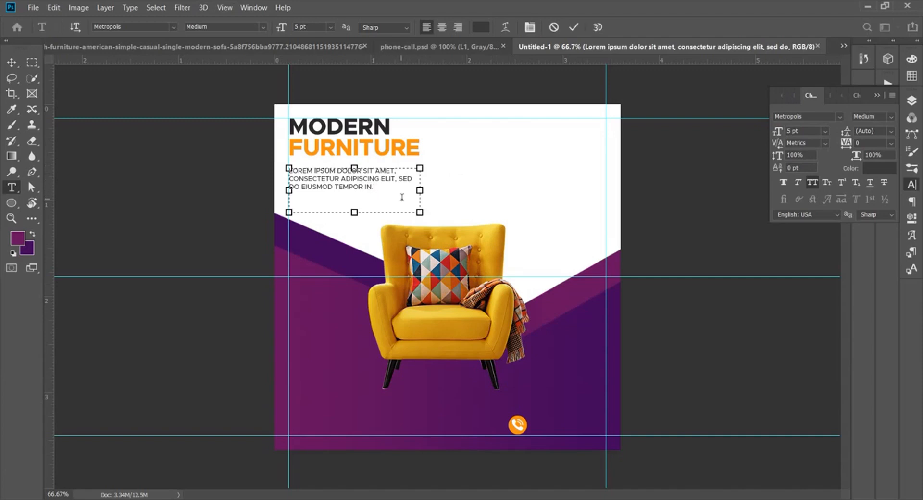
pyautogui.moveTo(419, 212); pyautogui.dragTo(428, 215)
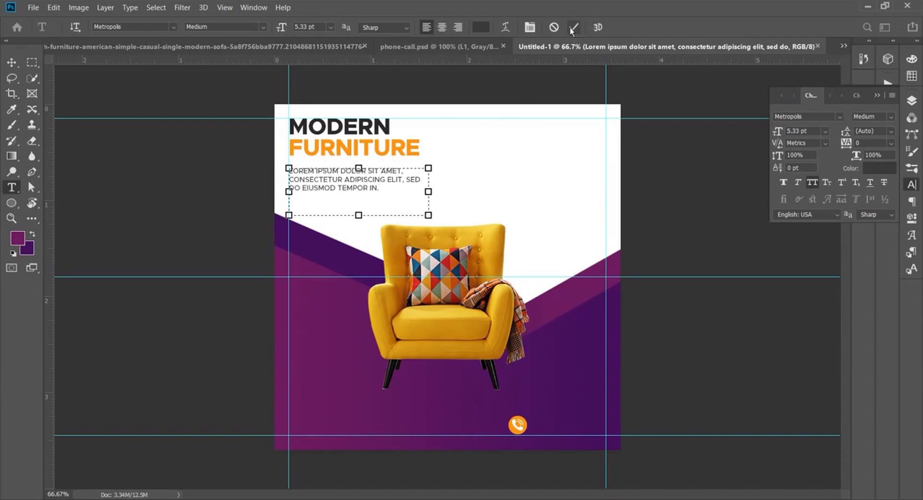
pyautogui.click(574, 27)
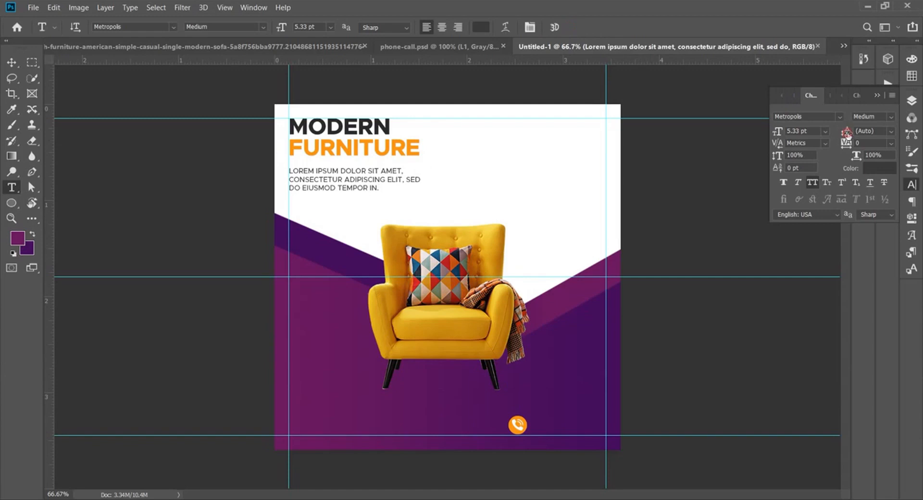
# Set the paragraph's leading to 8.65 pt and move it slightly down below the headline
pyautogui.moveTo(848, 136); pyautogui.dragTo(849, 136)
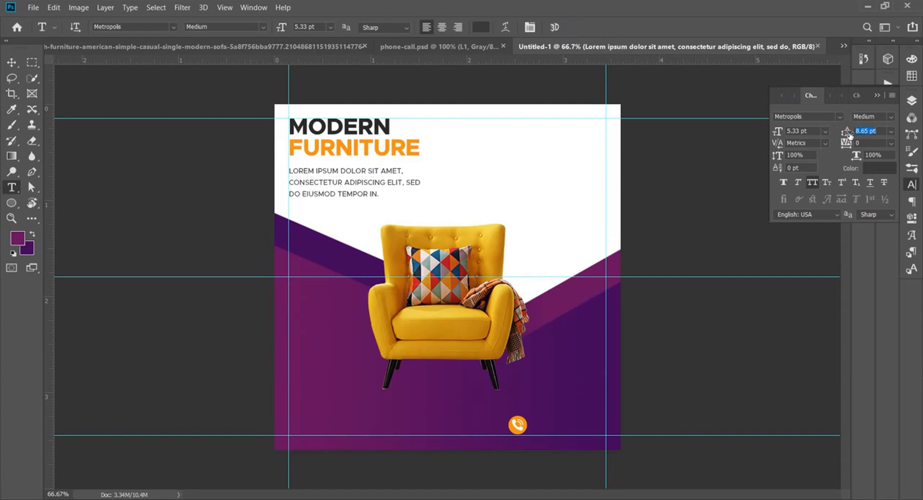
pyautogui.moveTo(340, 182); pyautogui.dragTo(342, 185)
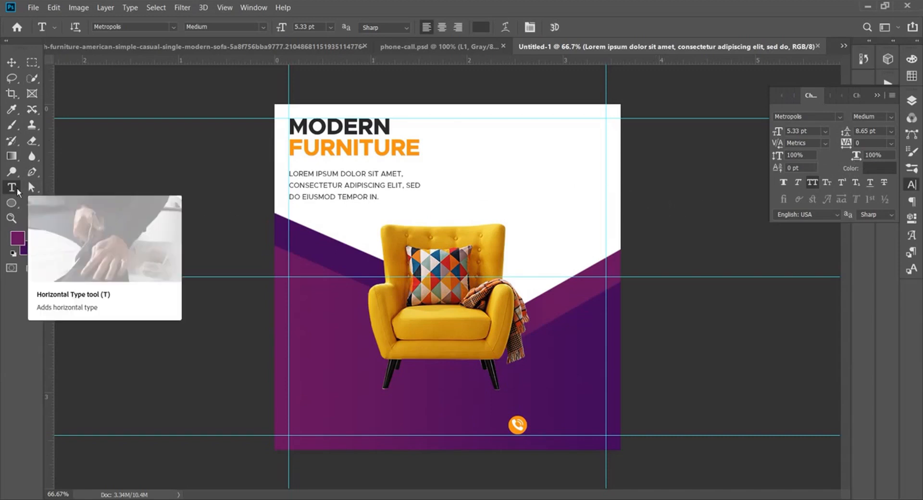
# Add the text "shop now" beside the armchair's left front leg and colour it white
pyautogui.click(349, 383)
pyautogui.press('BackSpace')
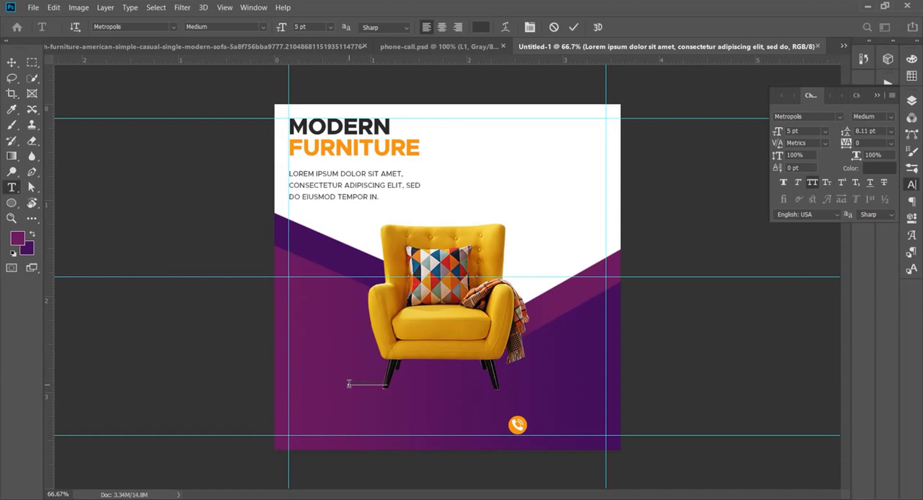
pyautogui.write('shop now')
pyautogui.click(574, 27)
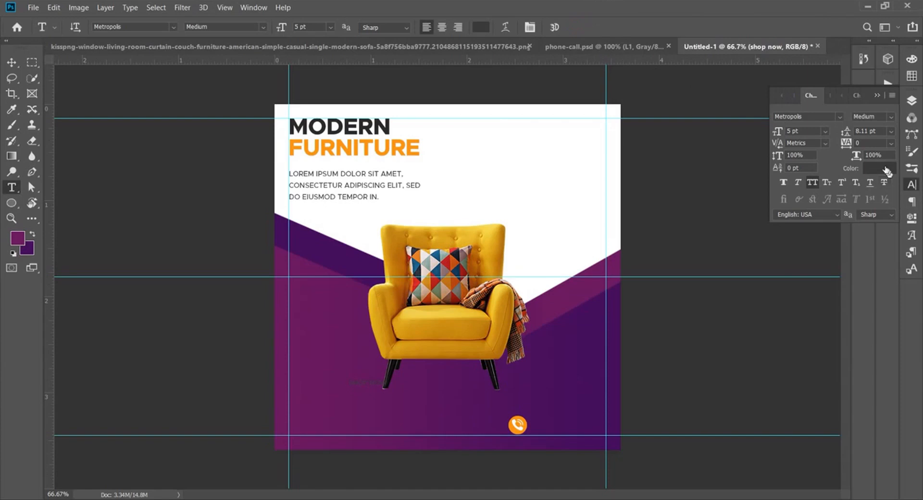
pyautogui.click(886, 170)
pyautogui.moveTo(495, 137); pyautogui.dragTo(476, 117)
pyautogui.click(737, 111)
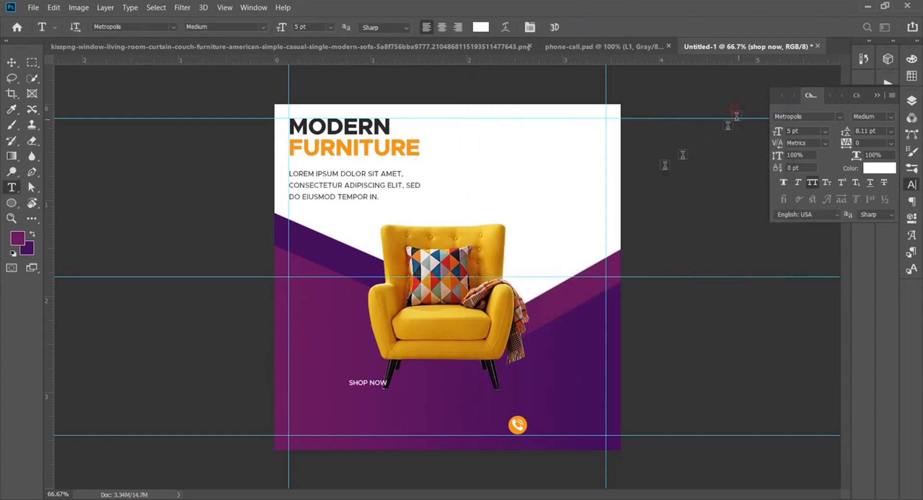
# Draw a rounded rectangle about 191 by 59 px with 10 px corners against the left margin guide, just above the bottom guide
pyautogui.click(13, 203)
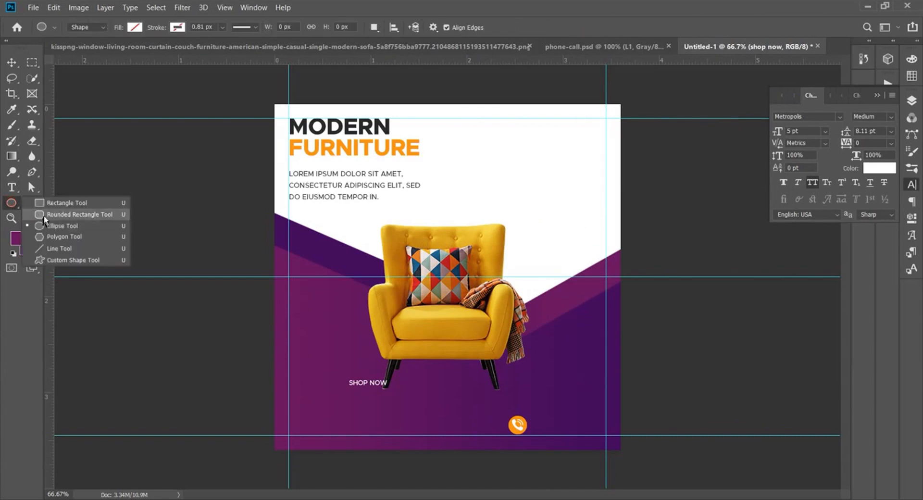
pyautogui.click(79, 214)
pyautogui.scroll(3, 333, 447)
pyautogui.scroll(-3, 321, 416)
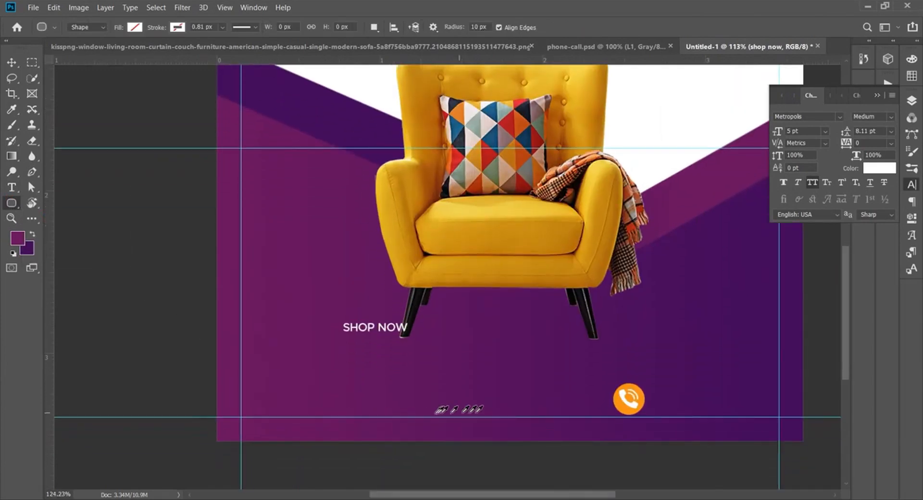
pyautogui.scroll(3, 480, 408)
pyautogui.hscroll(5, 421, 401)
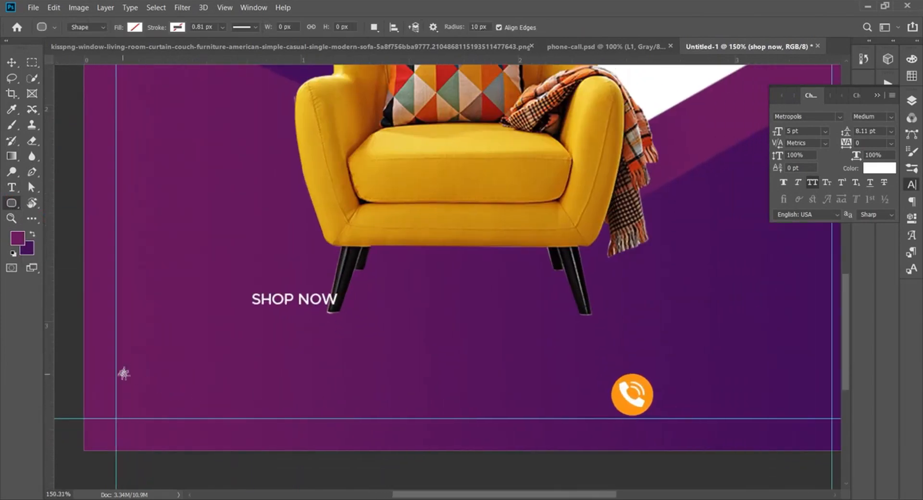
pyautogui.moveTo(117, 346); pyautogui.dragTo(254, 387)
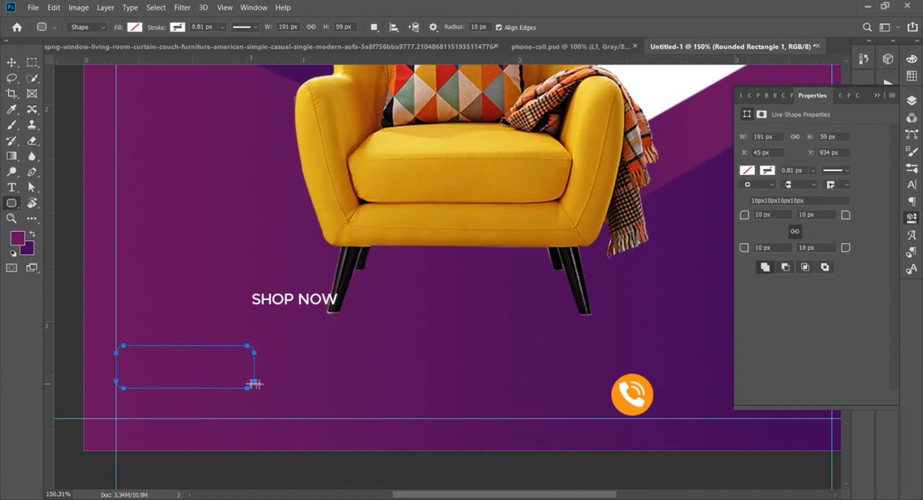
# Fill the rounded rectangle with a very light grey swatch
pyautogui.click(748, 170)
pyautogui.click(749, 258)
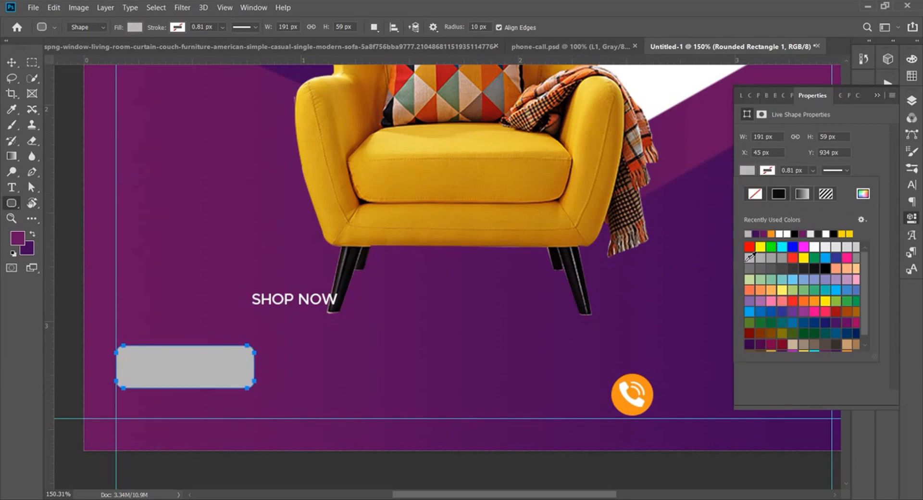
pyautogui.click(826, 247)
pyautogui.click(753, 171)
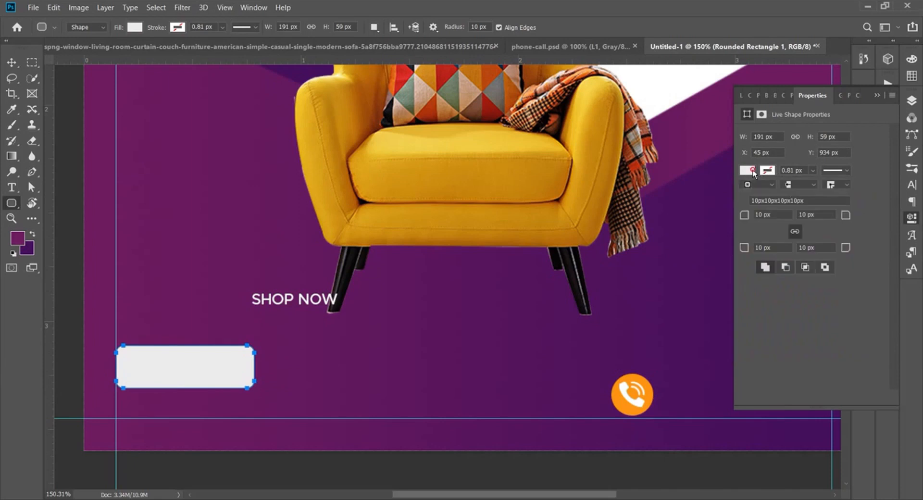
# Move the rounded rectangle, shop now and Lorem ipsum layers into the text group, with shop now above the rectangle, and collapse the bg group
pyautogui.click(912, 100)
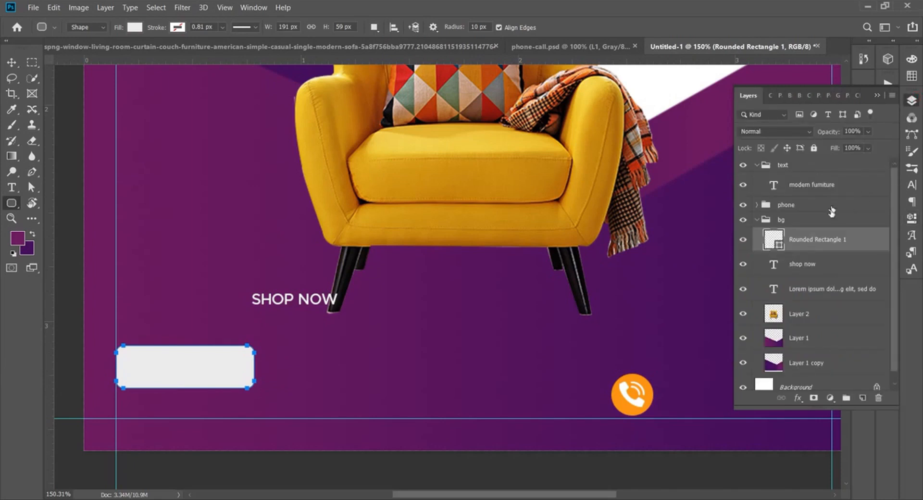
pyautogui.moveTo(826, 244); pyautogui.dragTo(808, 180)
pyautogui.click(757, 244)
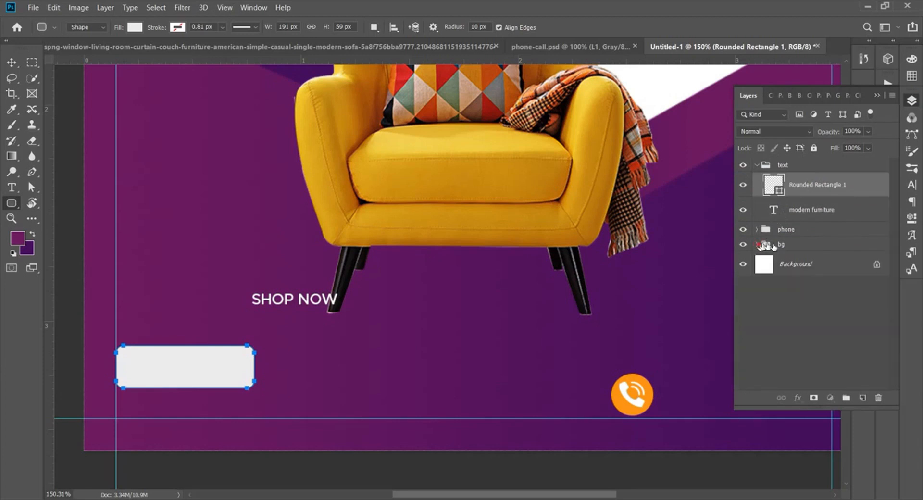
pyautogui.click(757, 245)
pyautogui.moveTo(808, 265); pyautogui.dragTo(813, 179)
pyautogui.moveTo(811, 286); pyautogui.dragTo(813, 222)
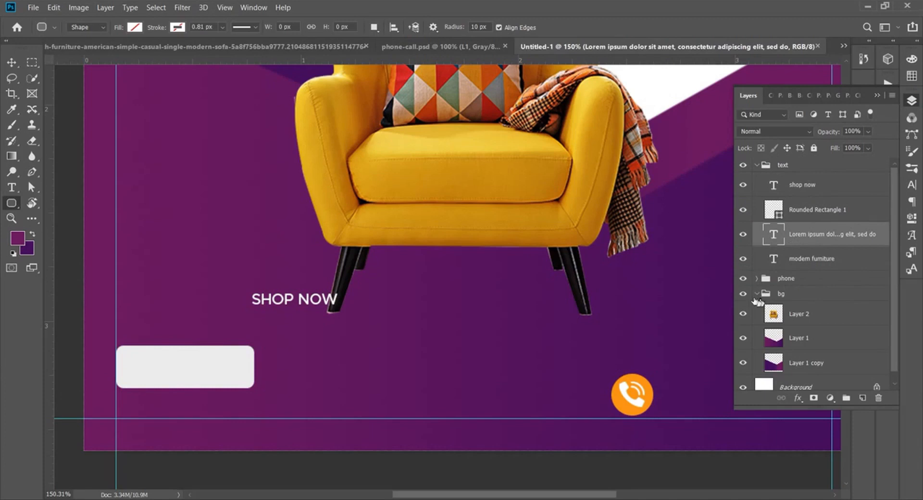
pyautogui.click(758, 294)
pyautogui.click(824, 188)
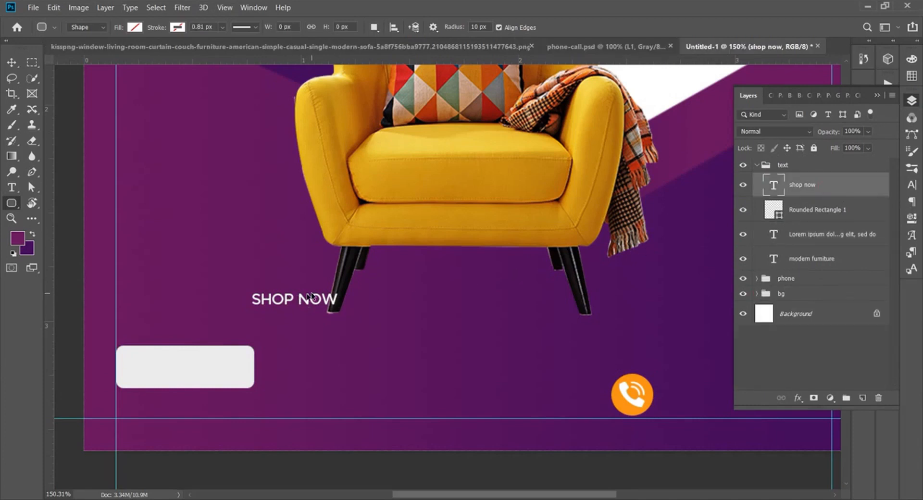
# Move the shop now text onto the light rounded rectangle and recolour it orange (#eb8405)
pyautogui.press('v')
pyautogui.moveTo(308, 304); pyautogui.dragTo(214, 369)
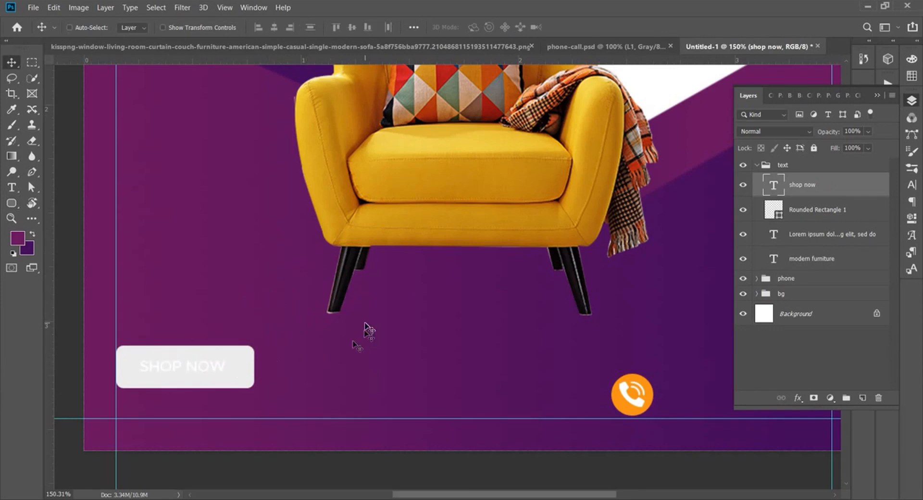
pyautogui.click(913, 186)
pyautogui.click(880, 168)
pyautogui.moveTo(571, 202); pyautogui.dragTo(482, 248)
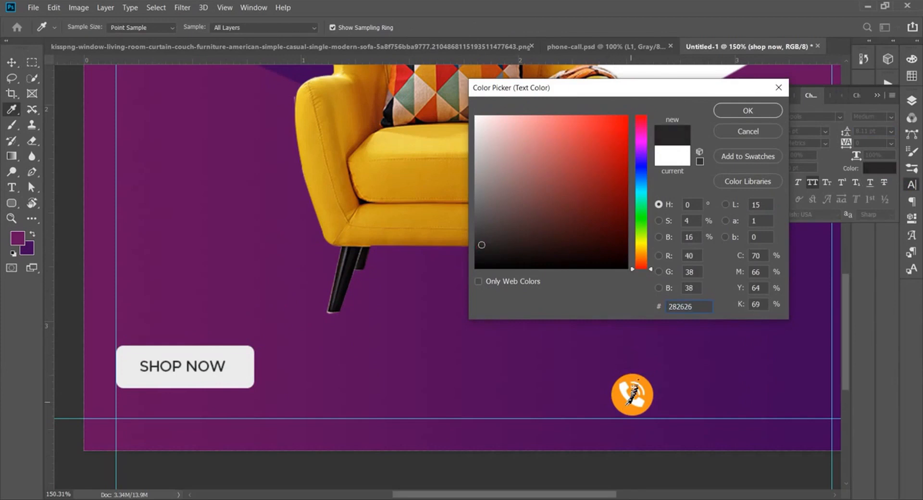
pyautogui.click(618, 398)
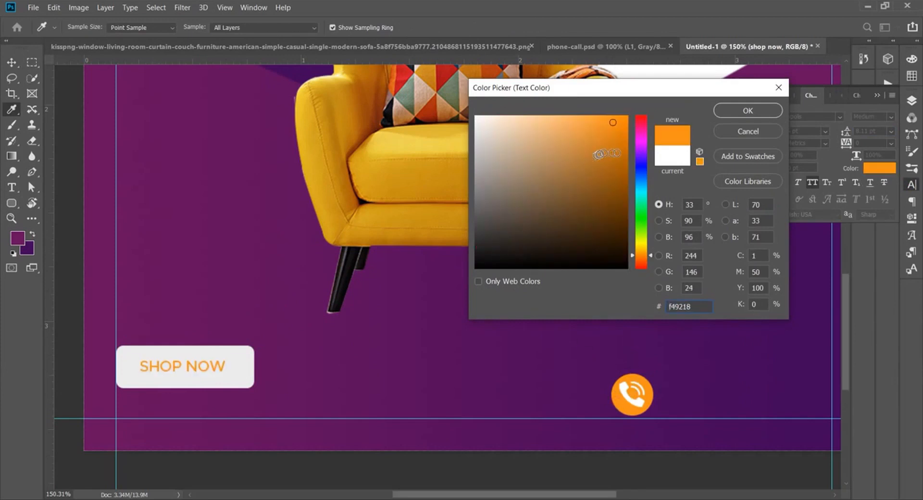
pyautogui.click(619, 154)
pyautogui.moveTo(621, 147); pyautogui.dragTo(624, 137)
pyautogui.click(633, 135)
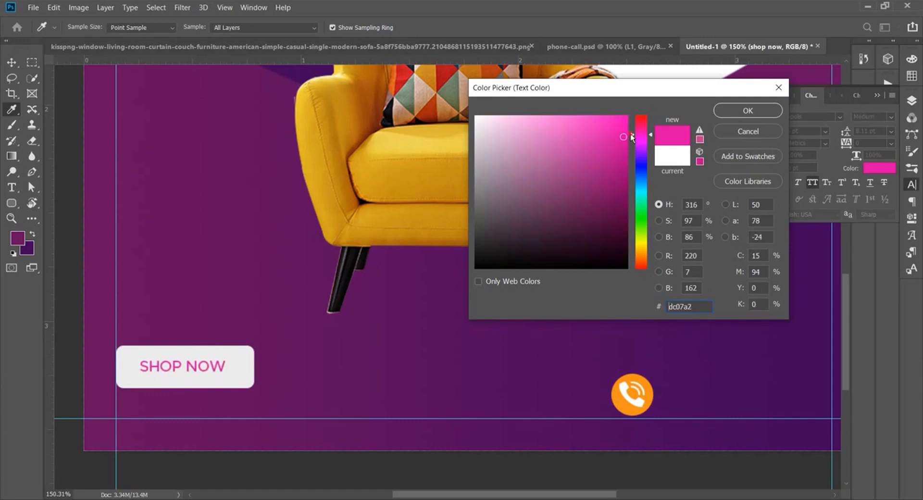
pyautogui.click(621, 401)
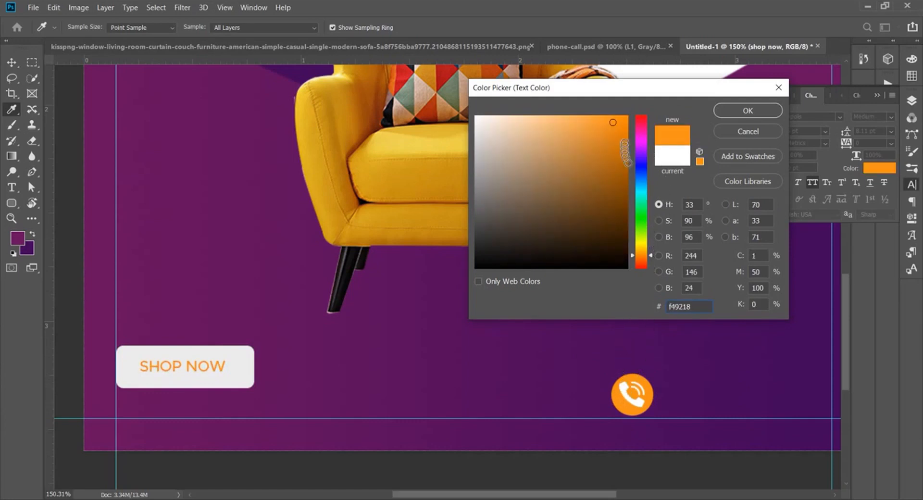
pyautogui.click(732, 115)
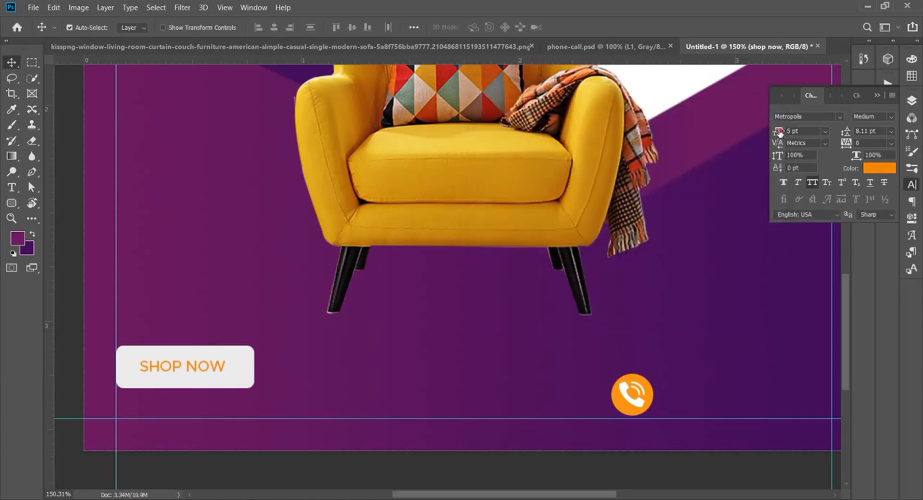
# Set the shop now text to Bold at 7 pt and shift it towards the canvas's left edge over the rounded rectangle
pyautogui.moveTo(780, 133); pyautogui.dragTo(782, 133)
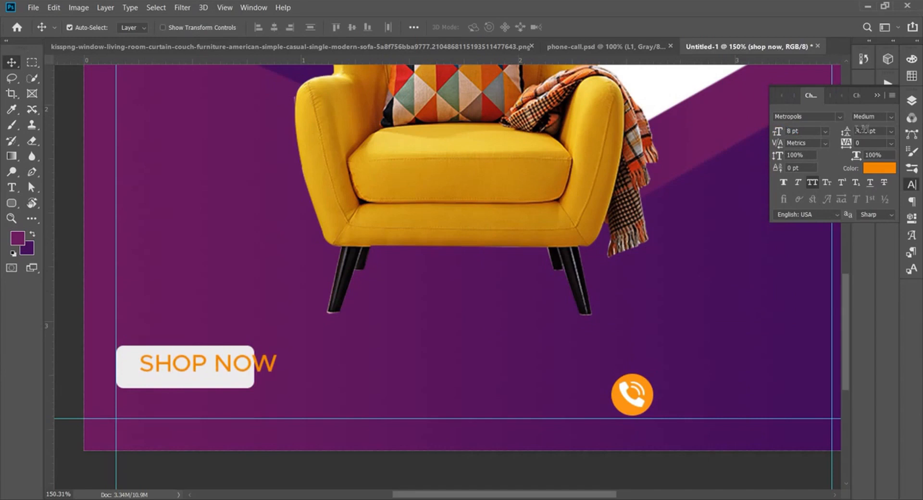
pyautogui.click(892, 116)
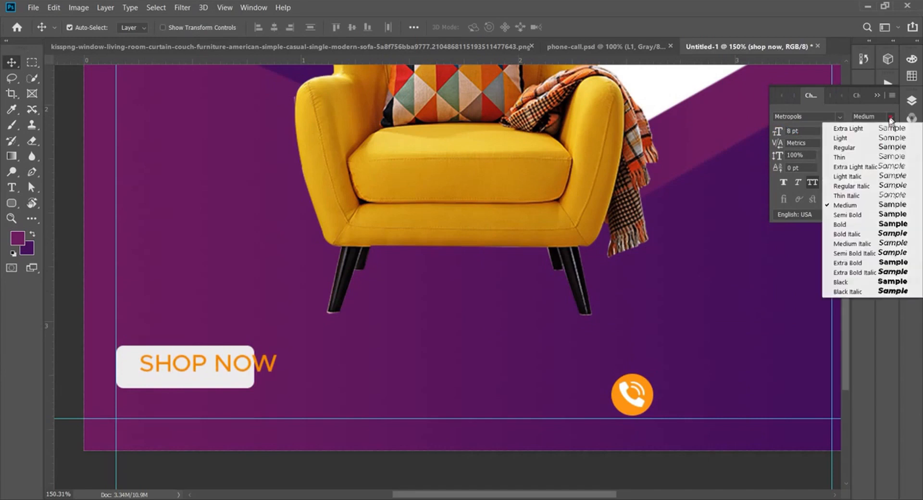
pyautogui.click(840, 225)
pyautogui.moveTo(216, 367); pyautogui.dragTo(181, 372)
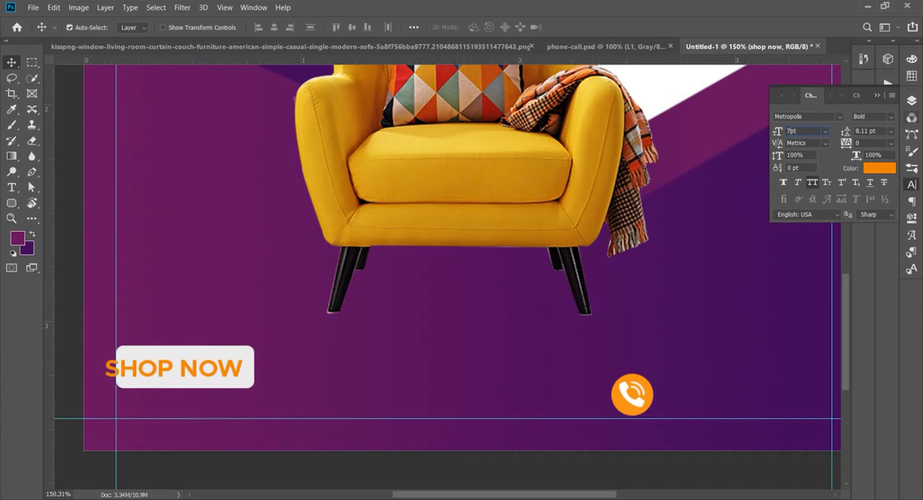
pyautogui.press('Return')
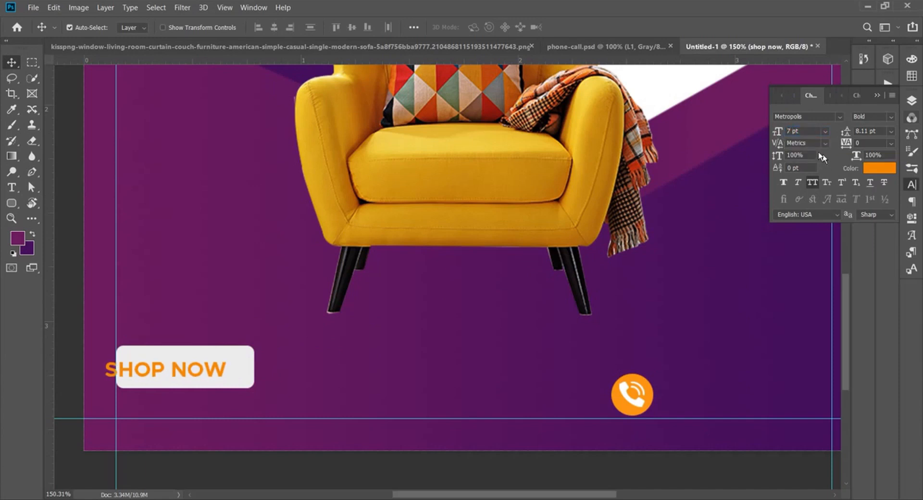
# Centre the shop now text and rounded rectangle on each other horizontally and vertically, and move both back to the left margin guide
pyautogui.click(912, 100)
pyautogui.keyDown('shift'); pyautogui.click(813, 210); pyautogui.keyUp('shift')
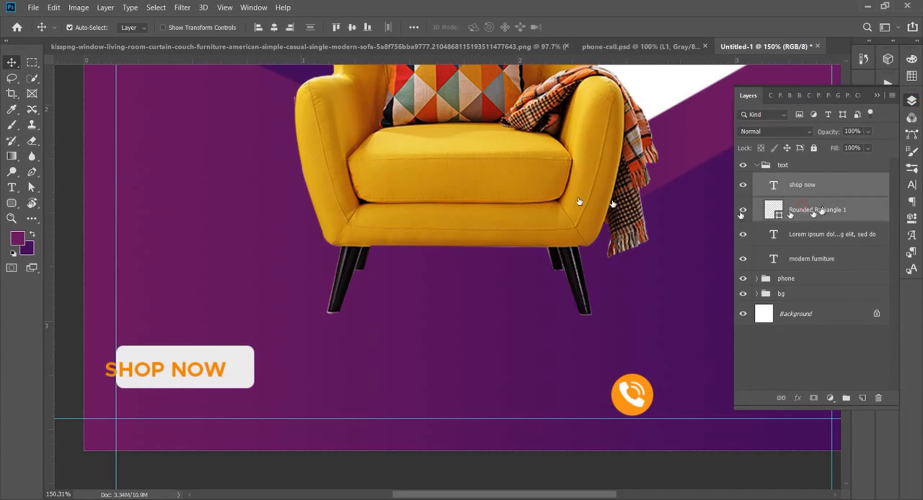
pyautogui.click(274, 28)
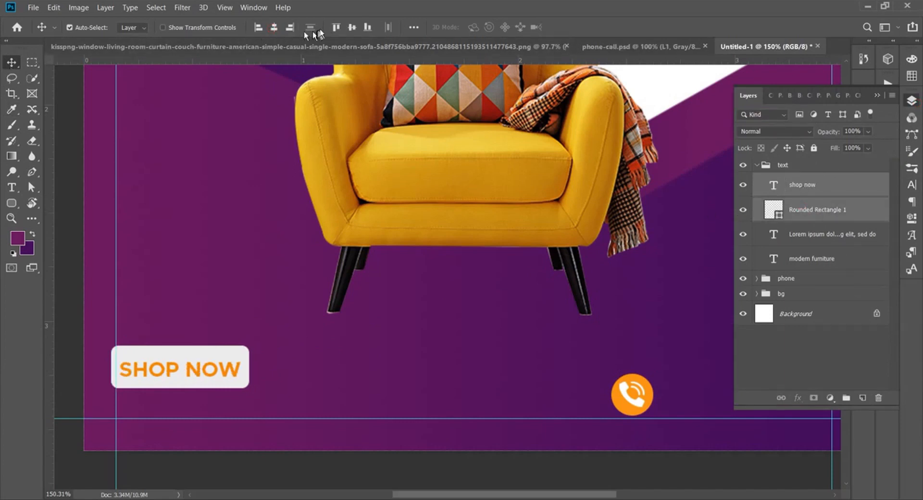
pyautogui.click(351, 27)
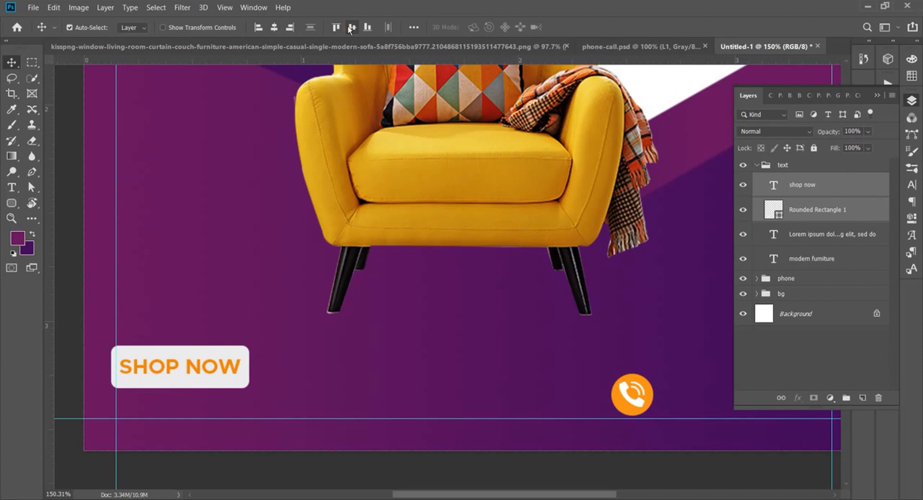
pyautogui.moveTo(208, 382); pyautogui.dragTo(218, 377)
pyautogui.click(877, 95)
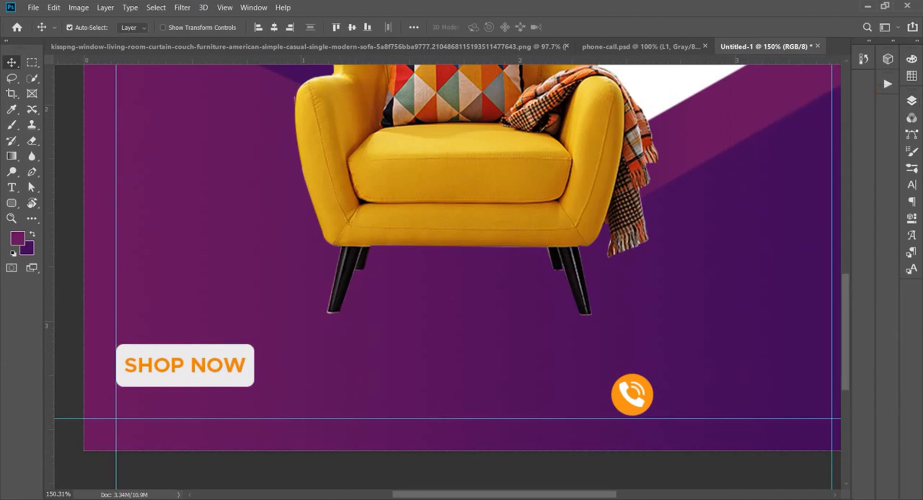
pyautogui.click(789, 499)
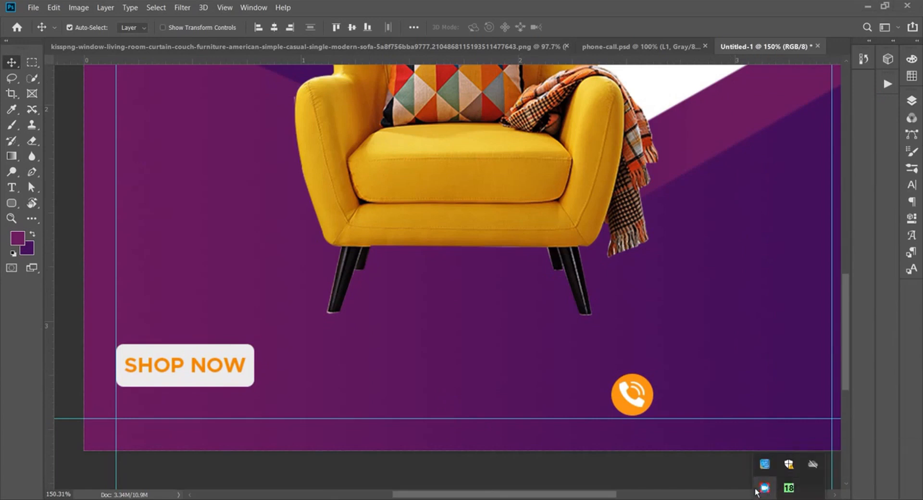
pyautogui.click(204, 381)
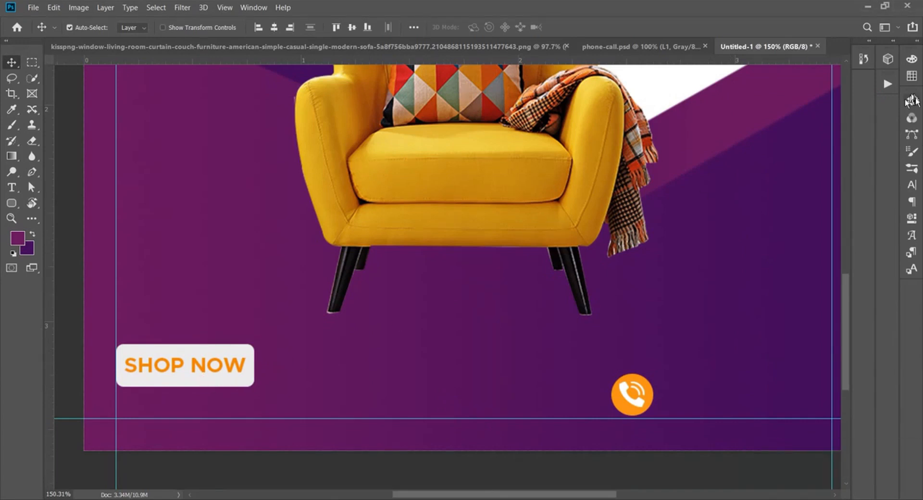
# Set all four corner radii of the rounded rectangle behind shop now to 27 px
pyautogui.click(912, 100)
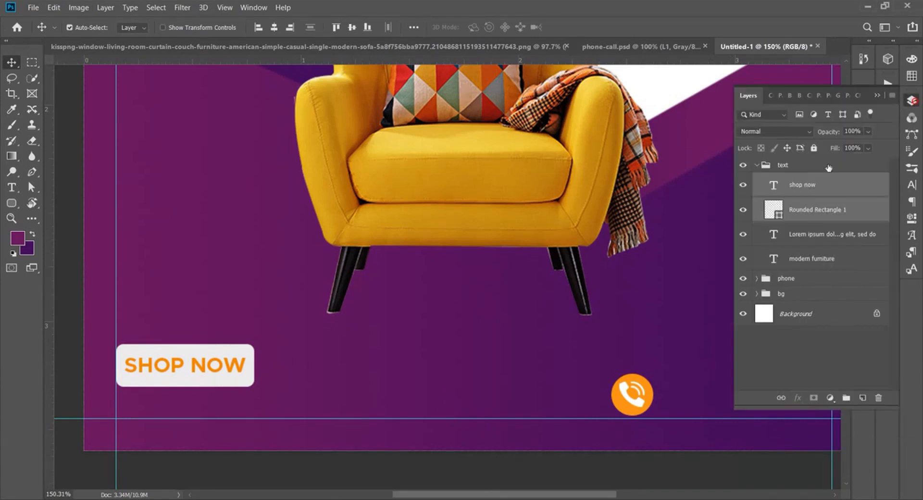
pyautogui.click(798, 215)
pyautogui.click(912, 218)
pyautogui.moveTo(741, 218); pyautogui.dragTo(748, 219)
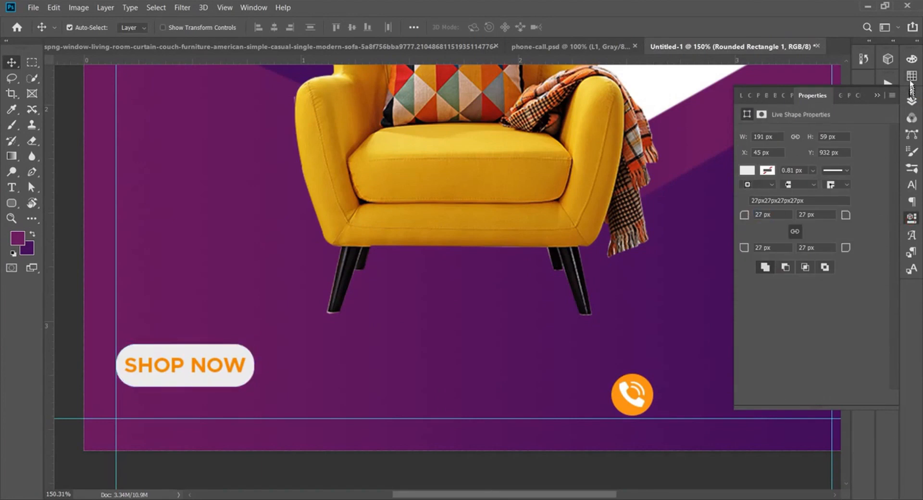
pyautogui.click(879, 94)
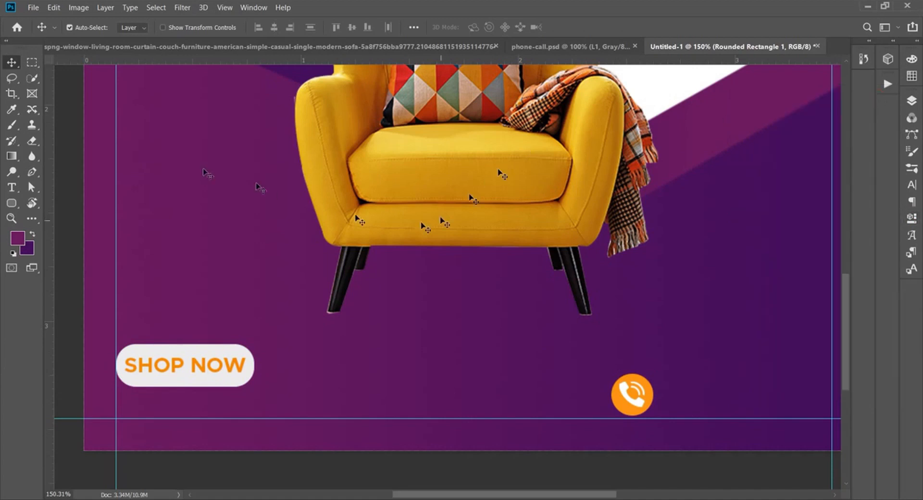
pyautogui.click(14, 187)
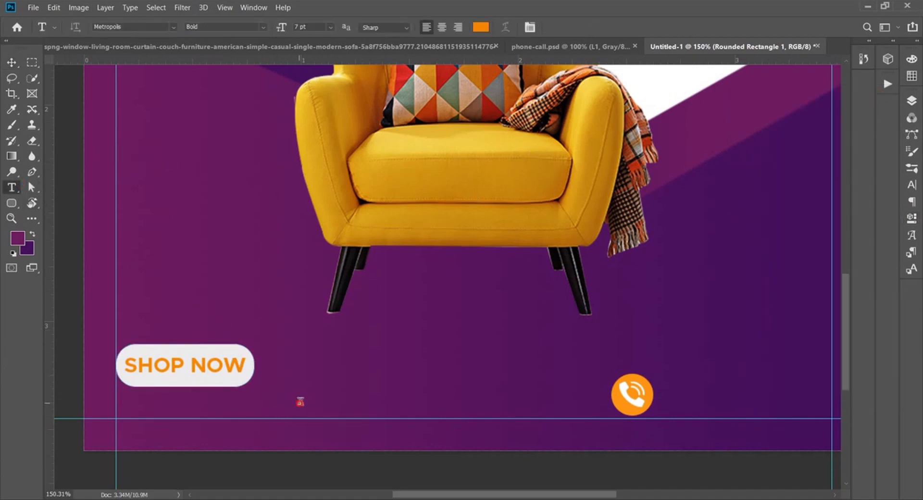
pyautogui.click(299, 403)
pyautogui.write('www.yourwebsi')
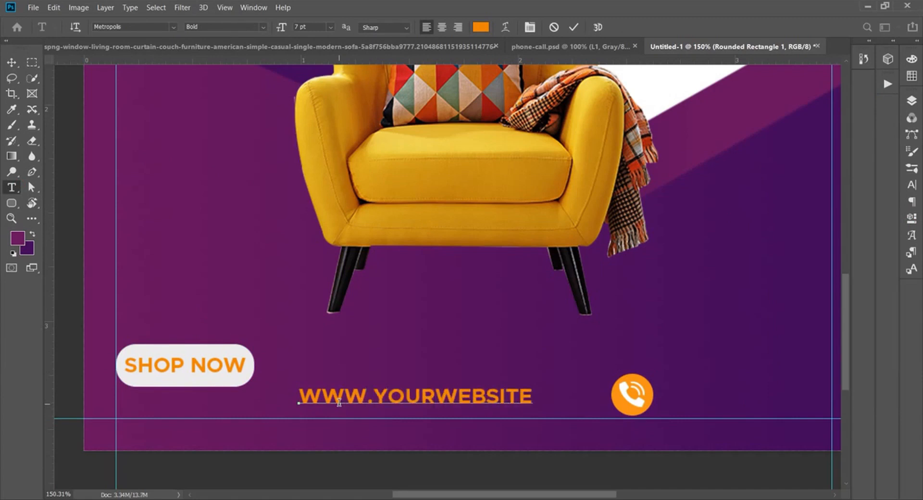
pyautogui.write('te.com')
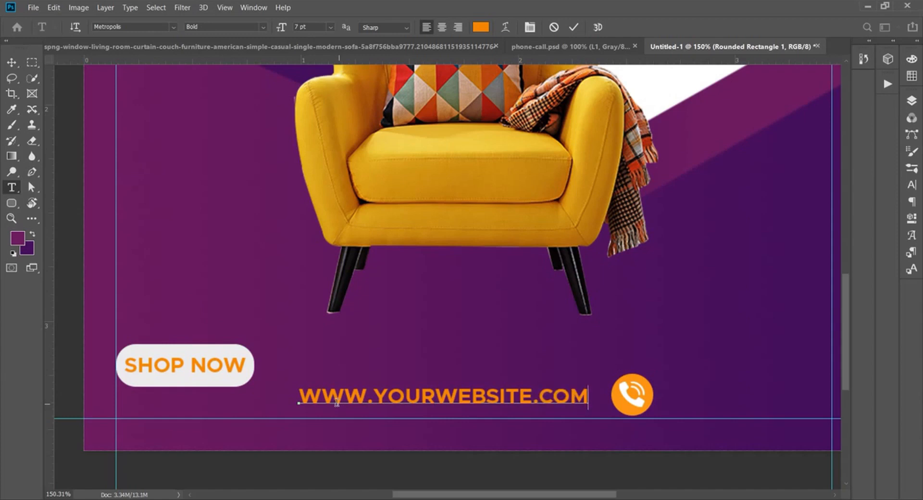
pyautogui.click(573, 27)
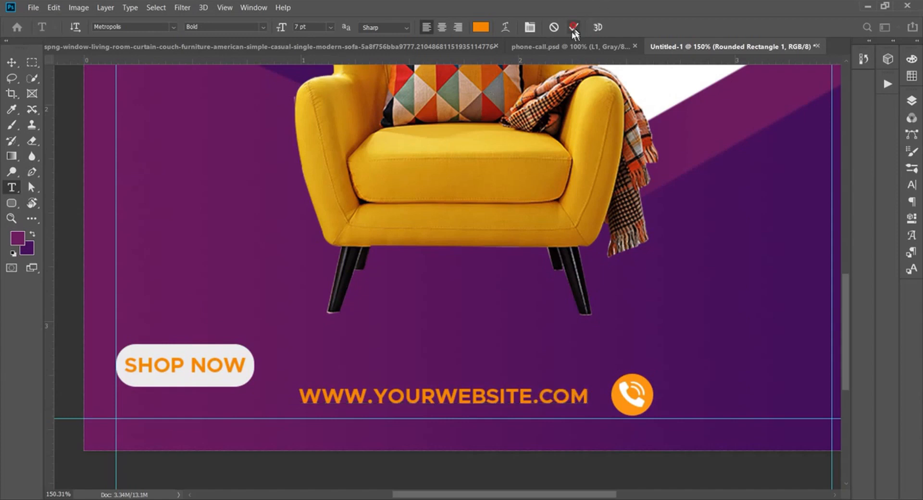
pyautogui.click(912, 185)
pyautogui.click(891, 116)
pyautogui.click(889, 134)
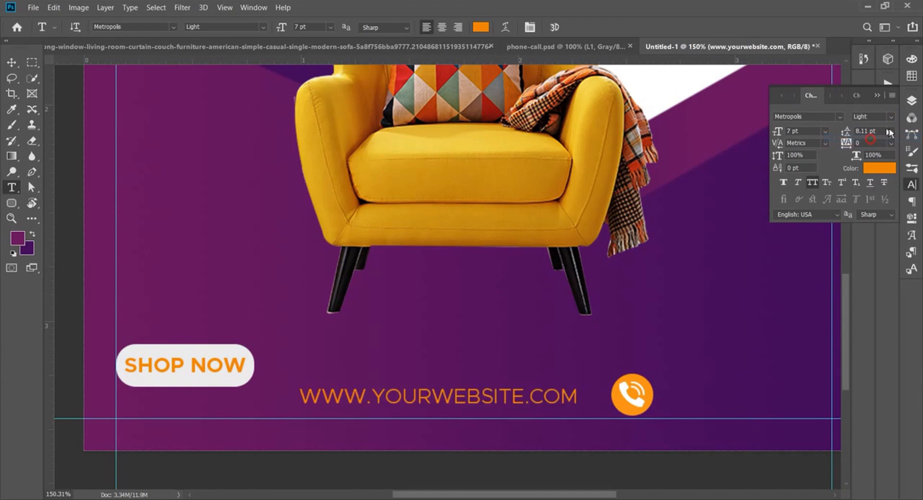
pyautogui.moveTo(367, 402); pyautogui.dragTo(298, 402)
pyautogui.click(812, 182)
pyautogui.moveTo(506, 397); pyautogui.dragTo(557, 393)
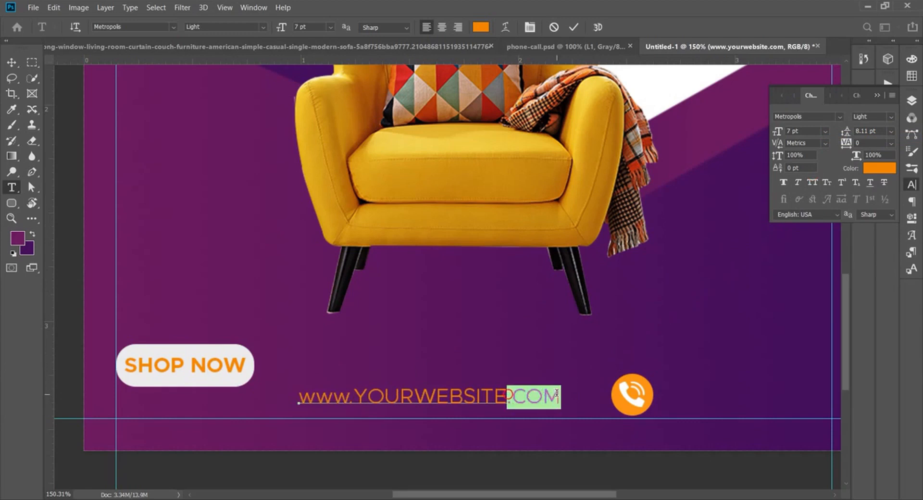
pyautogui.click(812, 182)
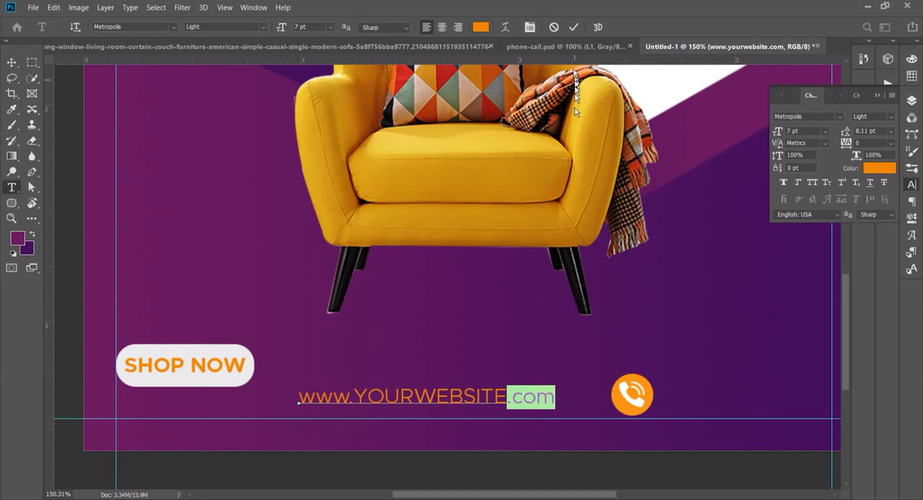
# Recolour the whole website address very light grey (#ebeae8)
pyautogui.click(879, 169)
pyautogui.click(477, 127)
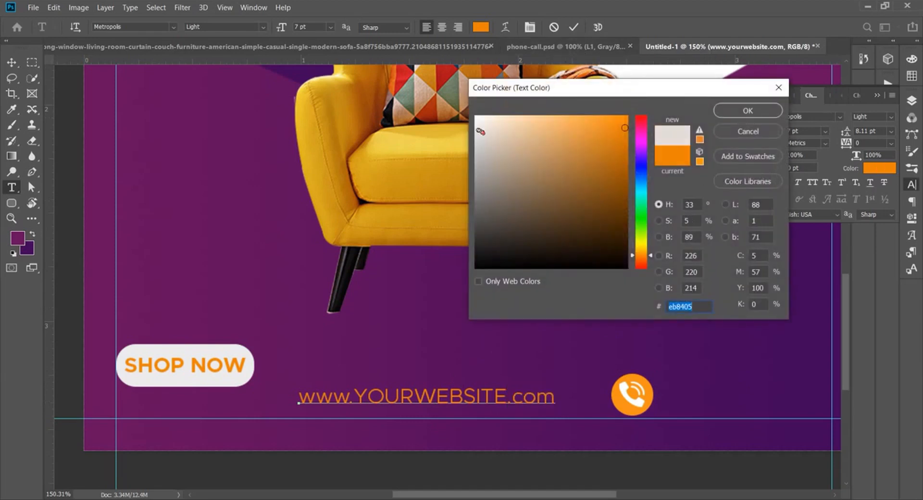
pyautogui.click(759, 115)
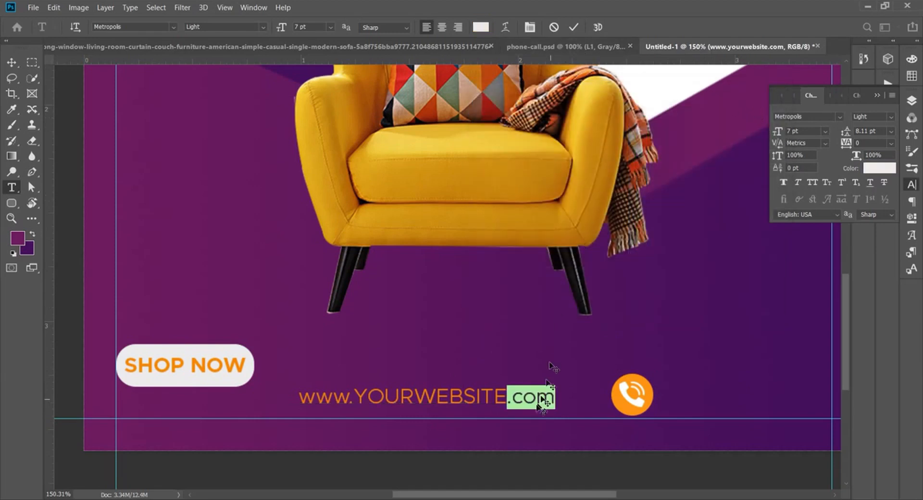
pyautogui.hotkey('ctrl', 'a')
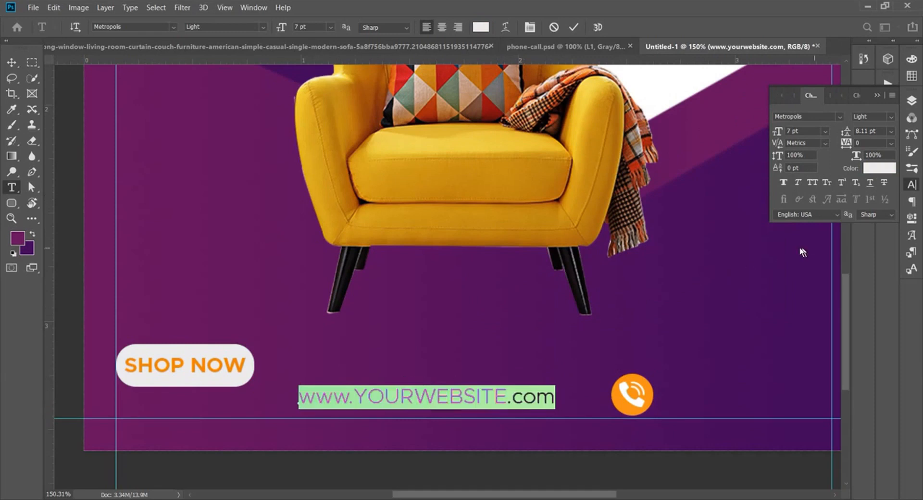
pyautogui.click(879, 168)
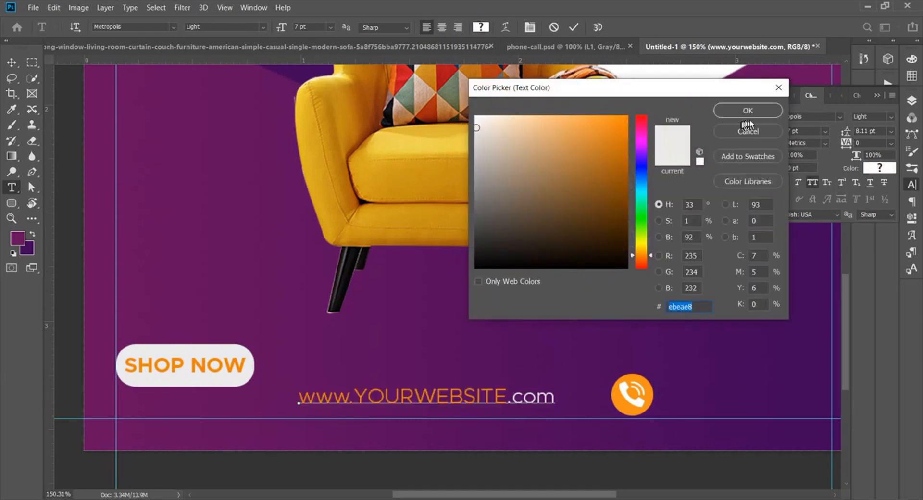
pyautogui.click(748, 112)
pyautogui.click(574, 26)
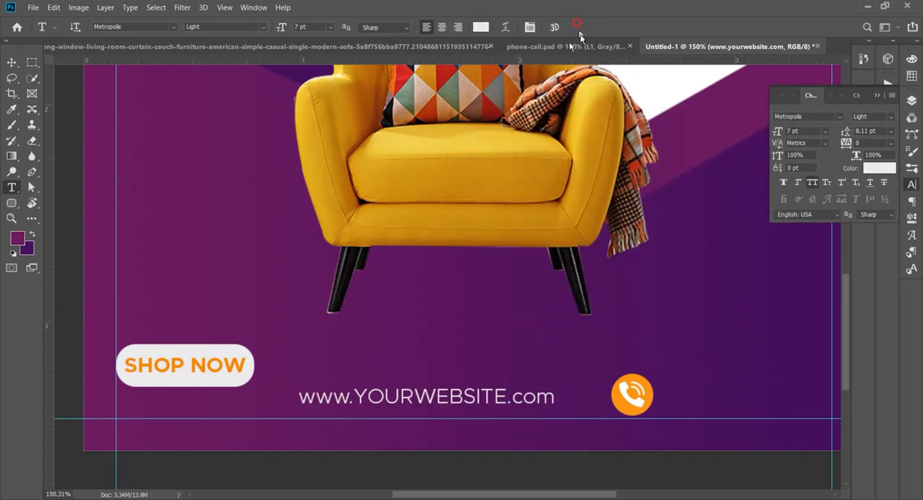
# Place the website address directly below the SHOP NOW button and scale it to about 53% to match the button's width
pyautogui.moveTo(405, 396); pyautogui.dragTo(224, 398)
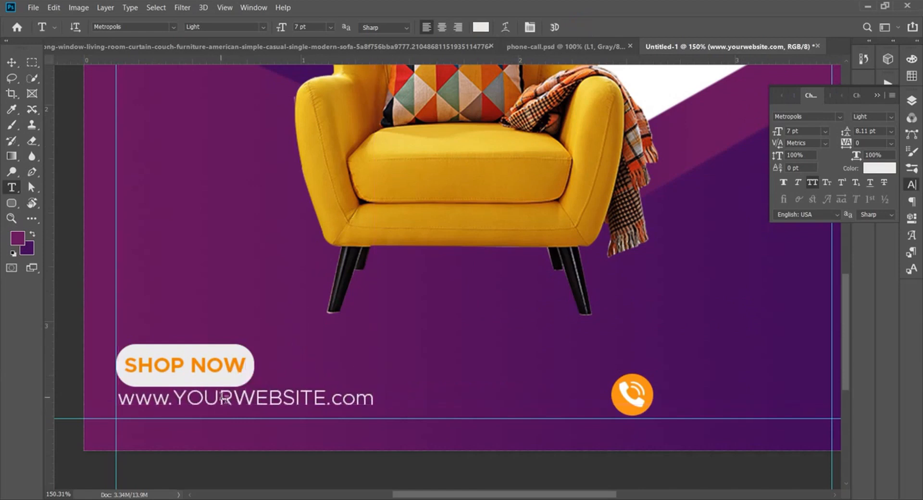
pyautogui.hotkey('ctrl', 't')
pyautogui.moveTo(374, 409); pyautogui.dragTo(228, 401)
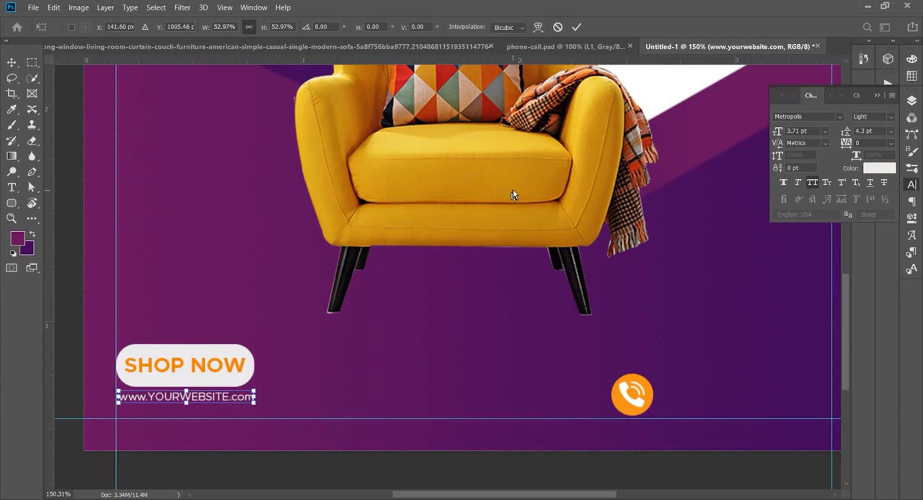
pyautogui.click(577, 27)
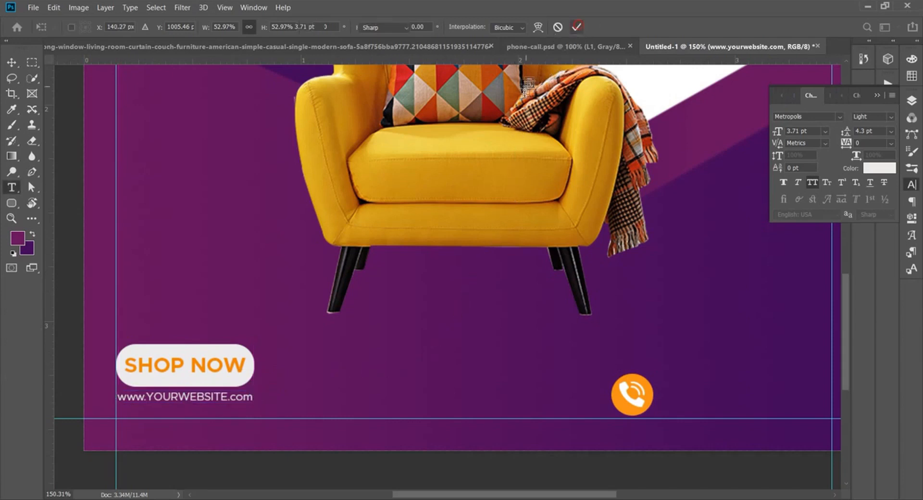
pyautogui.scroll(-4, 585, 344)
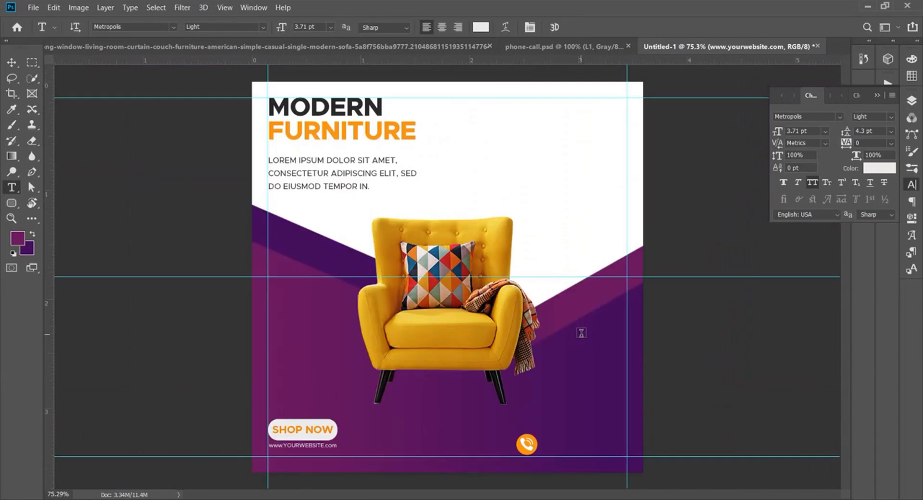
# Draw an ellipse about 231 by 227 px above the armchair's right shoulder and fill it with orange
pyautogui.scroll(1, 581, 333)
pyautogui.click(15, 205)
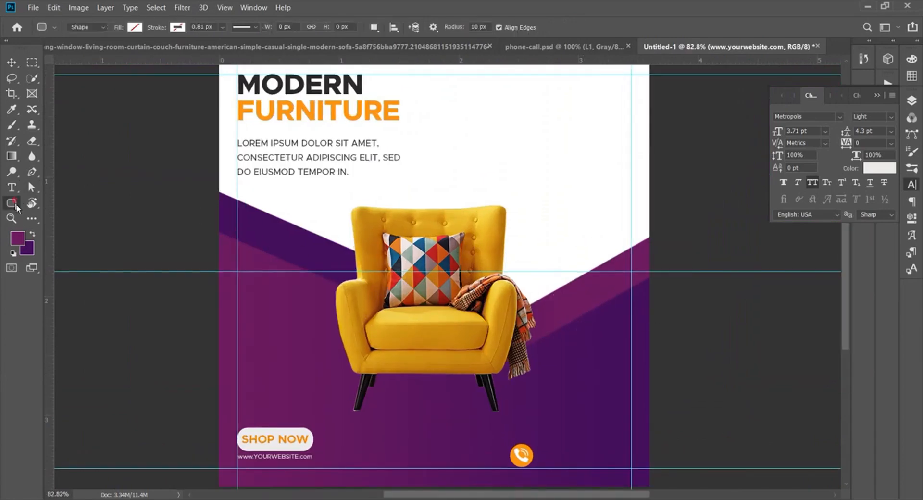
pyautogui.rightClick(16, 205)
pyautogui.click(57, 224)
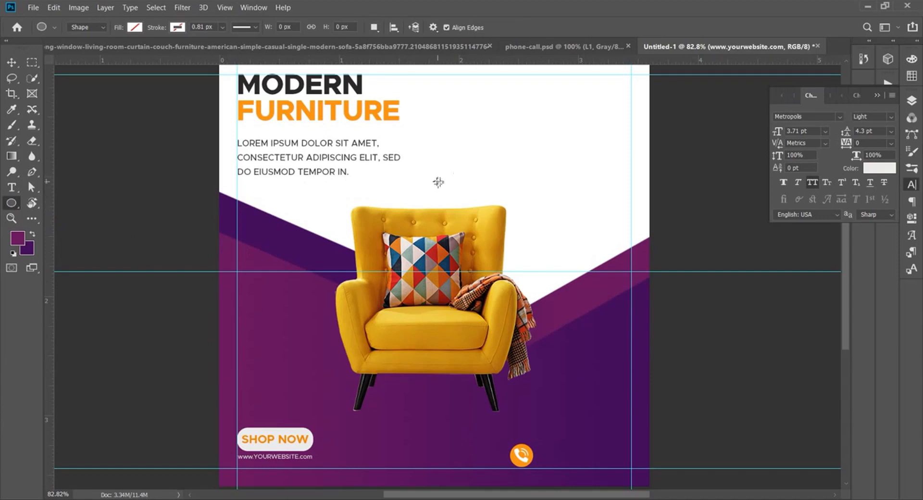
pyautogui.moveTo(497, 145); pyautogui.dragTo(589, 236)
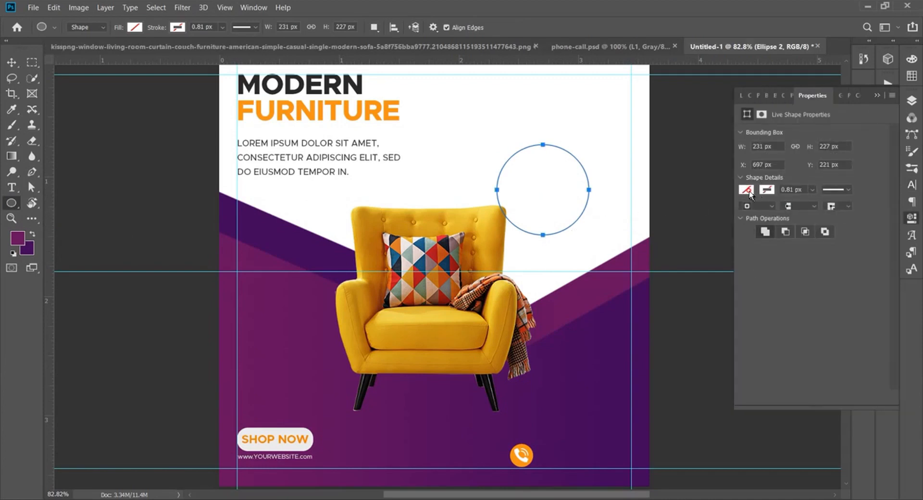
pyautogui.click(748, 190)
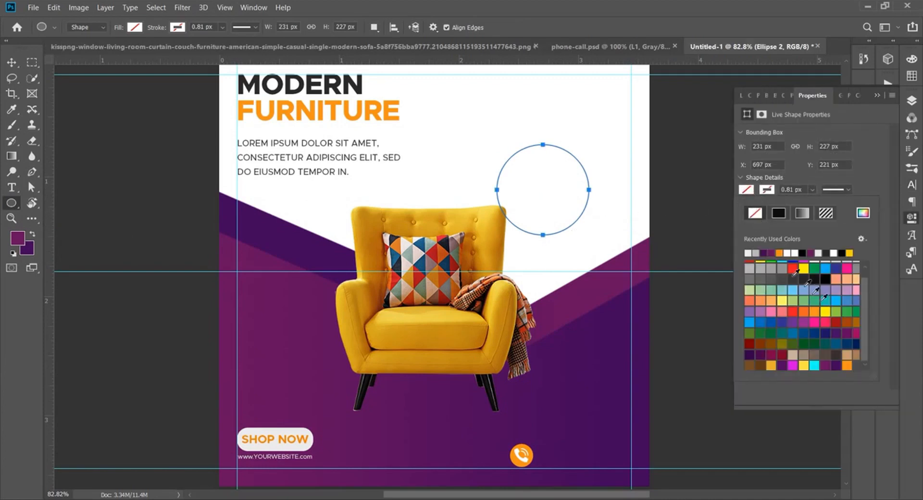
pyautogui.click(848, 365)
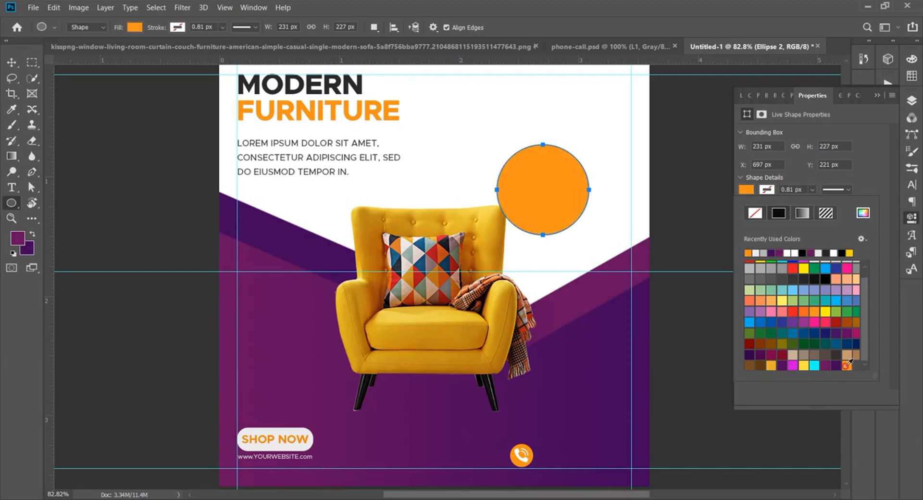
pyautogui.click(751, 190)
# Bring the orange circle's layer to the top of the text group, shift the circle slightly right and scale it to about 84% by 86%
pyautogui.click(912, 100)
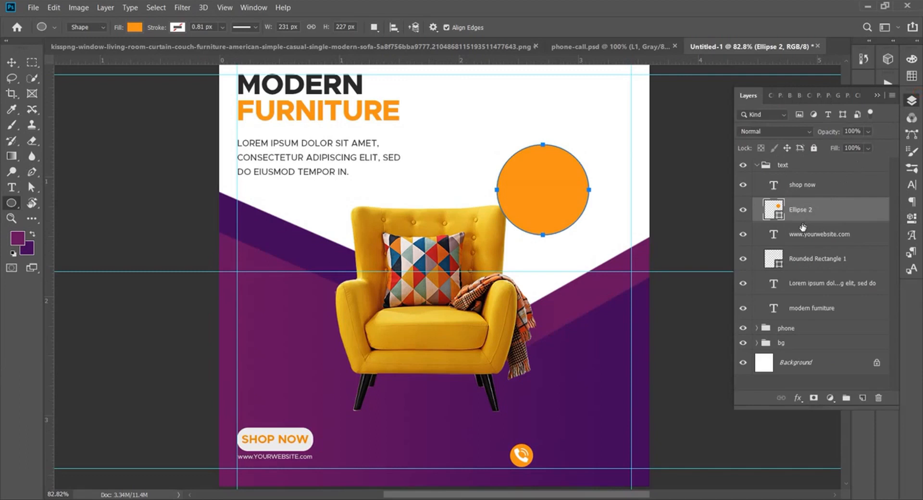
pyautogui.moveTo(810, 216); pyautogui.dragTo(799, 174)
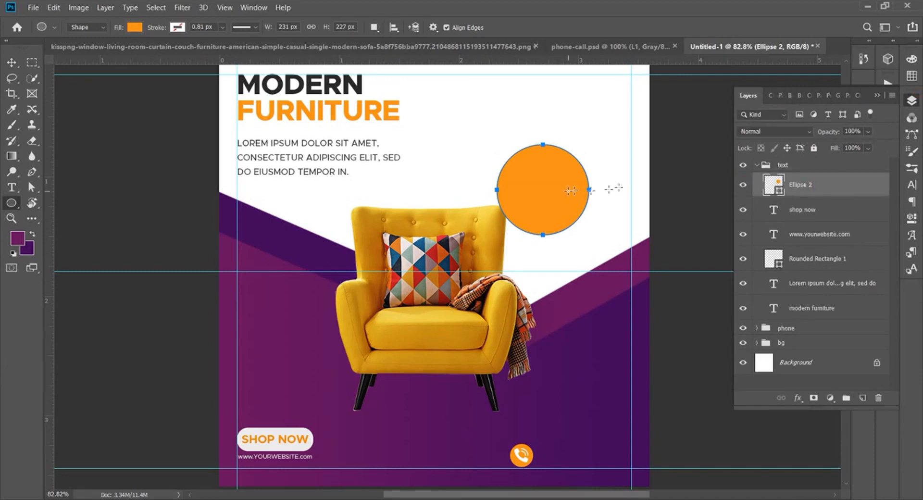
pyautogui.press('v')
pyautogui.moveTo(545, 199); pyautogui.dragTo(569, 204)
pyautogui.hotkey('ctrl', 't')
pyautogui.moveTo(611, 236); pyautogui.dragTo(601, 224)
pyautogui.click(576, 26)
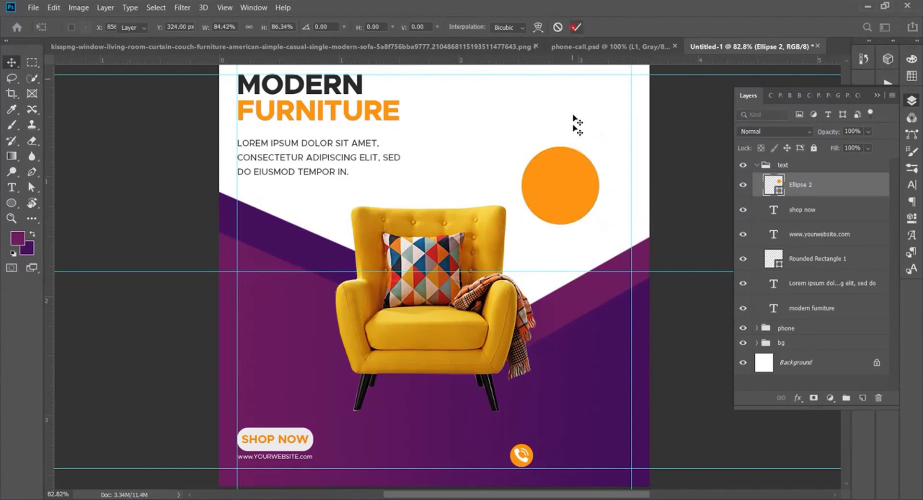
# Add the text "50% OFF" on two lines and place it over the orange circle
pyautogui.click(14, 189)
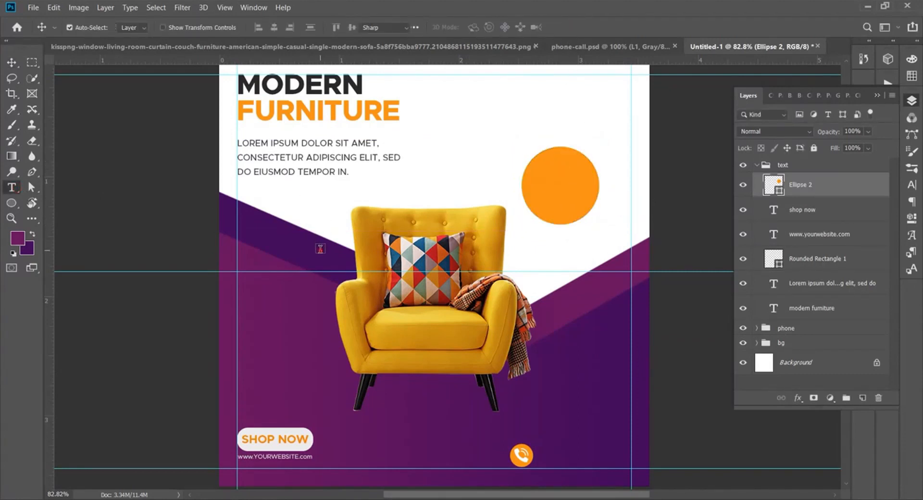
pyautogui.click(320, 251)
pyautogui.write('50')
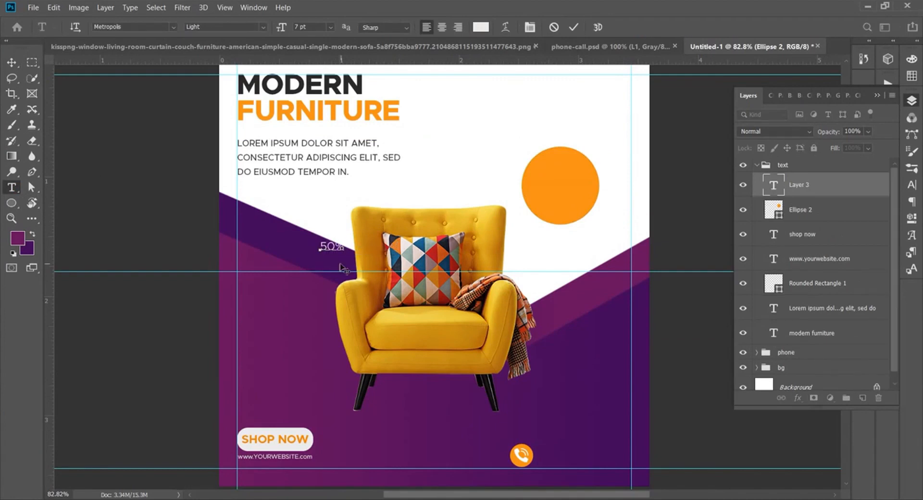
pyautogui.click(574, 27)
pyautogui.moveTo(332, 260); pyautogui.dragTo(554, 187)
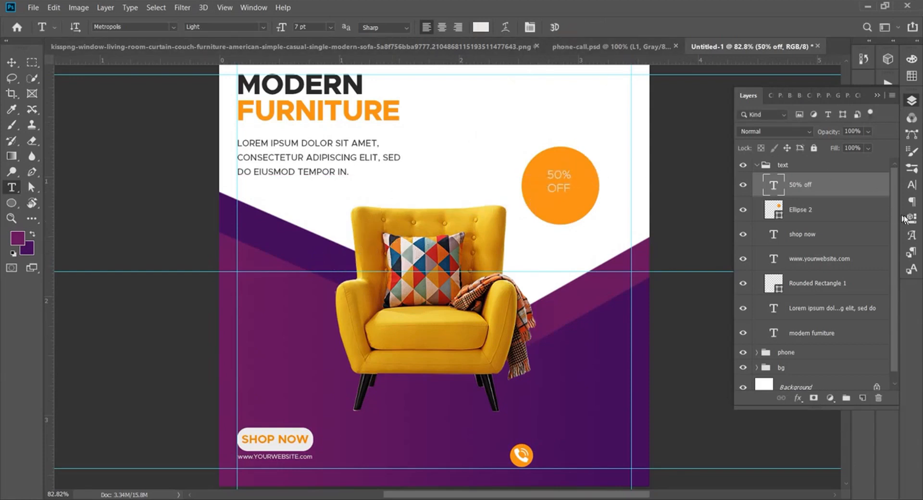
# Set the 50% OFF text to Extra Bold, 16 pt with 13.44 pt leading, and reposition it inside the orange circle
pyautogui.click(913, 191)
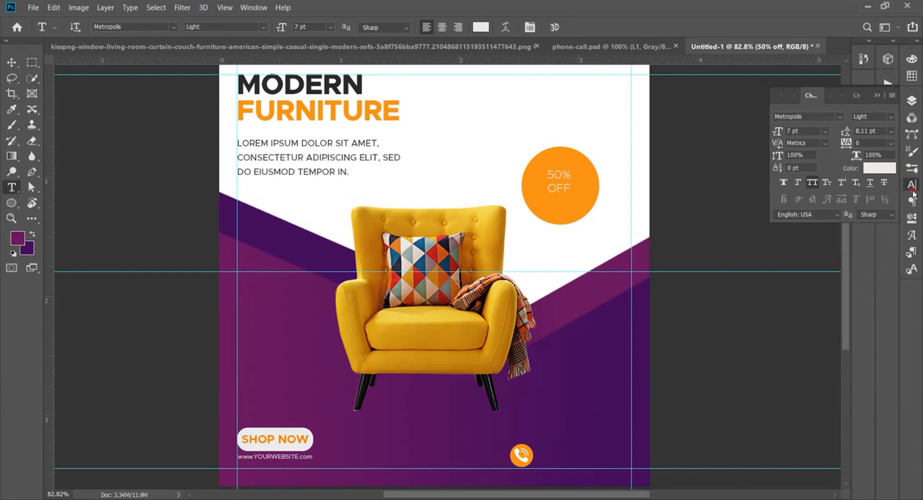
pyautogui.click(891, 120)
pyautogui.click(865, 264)
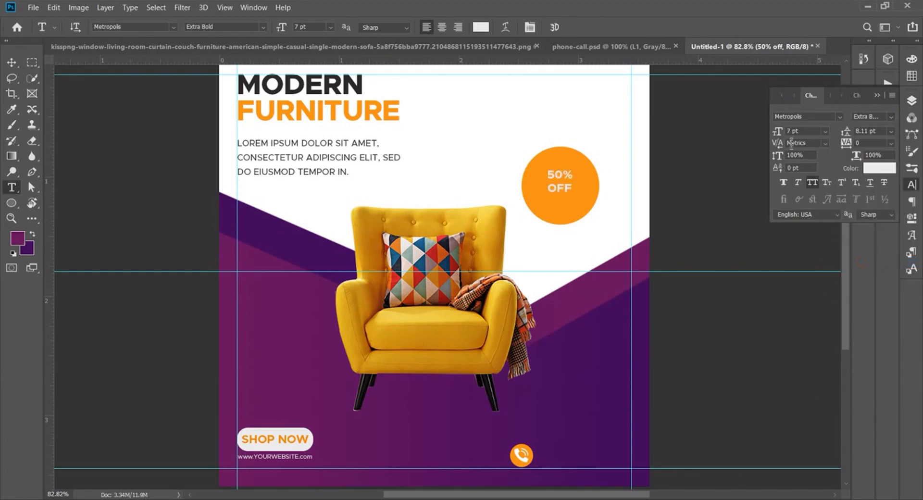
pyautogui.moveTo(783, 135); pyautogui.dragTo(788, 135)
pyautogui.click(890, 131)
pyautogui.click(868, 139)
pyautogui.moveTo(850, 135); pyautogui.dragTo(845, 131)
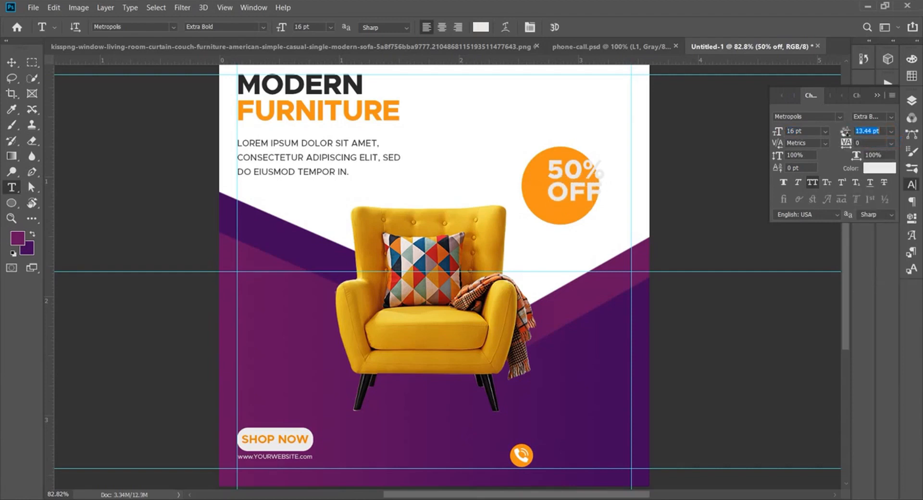
pyautogui.moveTo(596, 195); pyautogui.dragTo(583, 203)
# Recolour the 50% OFF text pure white (#ffffff)
pyautogui.click(882, 173)
pyautogui.click(513, 130)
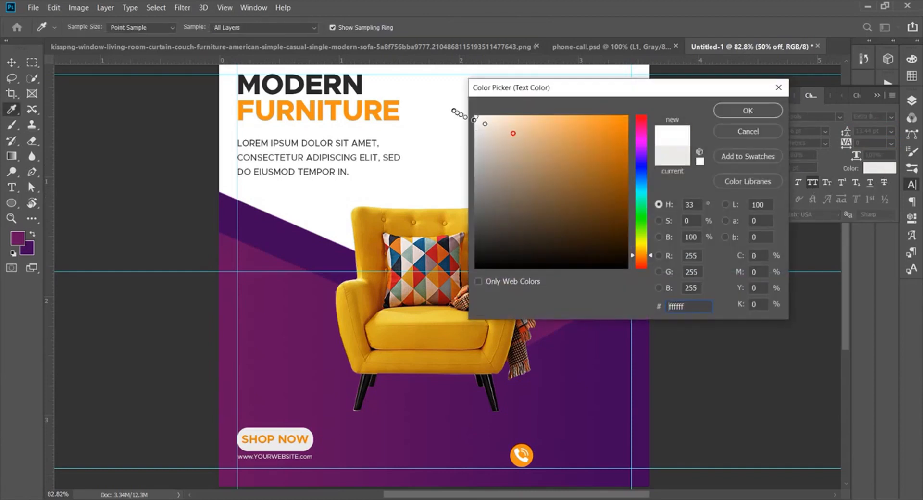
pyautogui.click(741, 113)
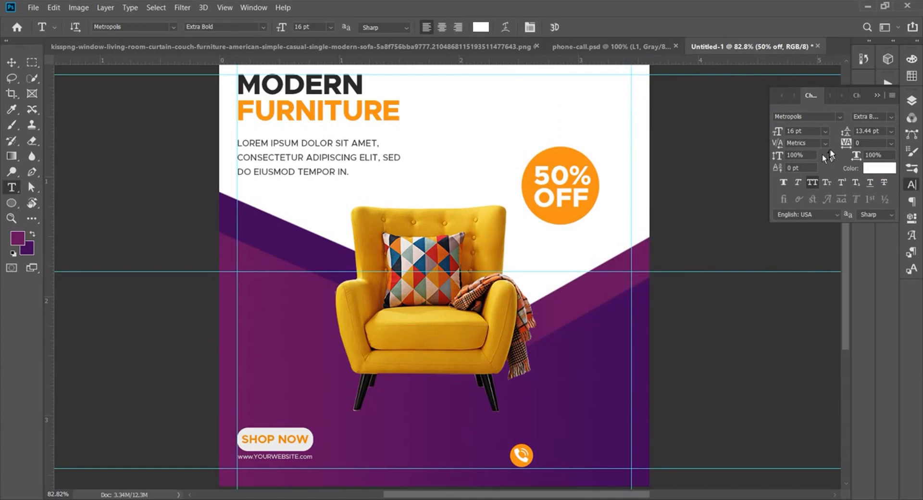
# Align the 50% OFF text and the orange circle on their horizontal and vertical centres, then collapse the text group
pyautogui.click(911, 101)
pyautogui.keyDown('shift'); pyautogui.click(787, 211); pyautogui.keyUp('shift')
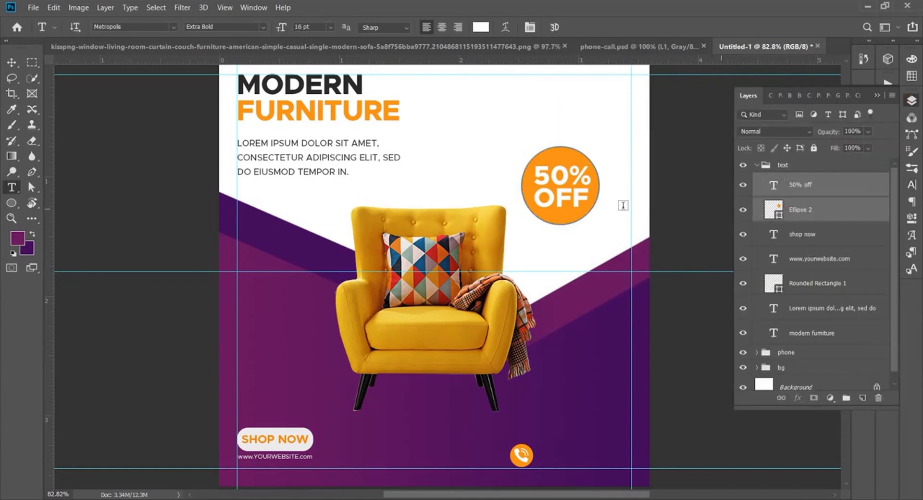
pyautogui.click(11, 62)
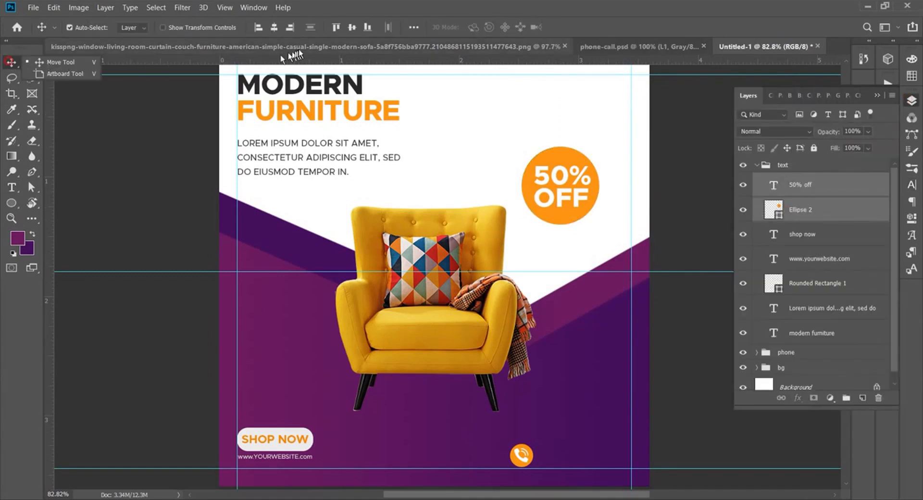
pyautogui.click(274, 27)
pyautogui.click(353, 28)
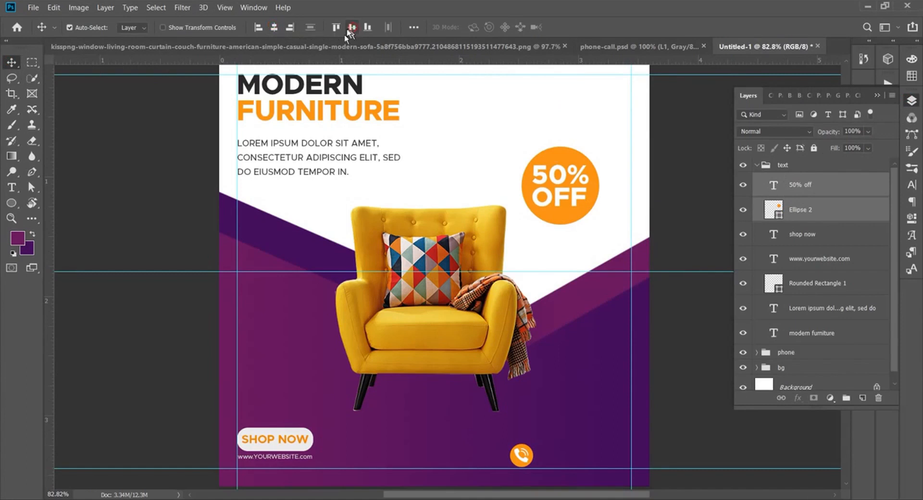
pyautogui.click(781, 186)
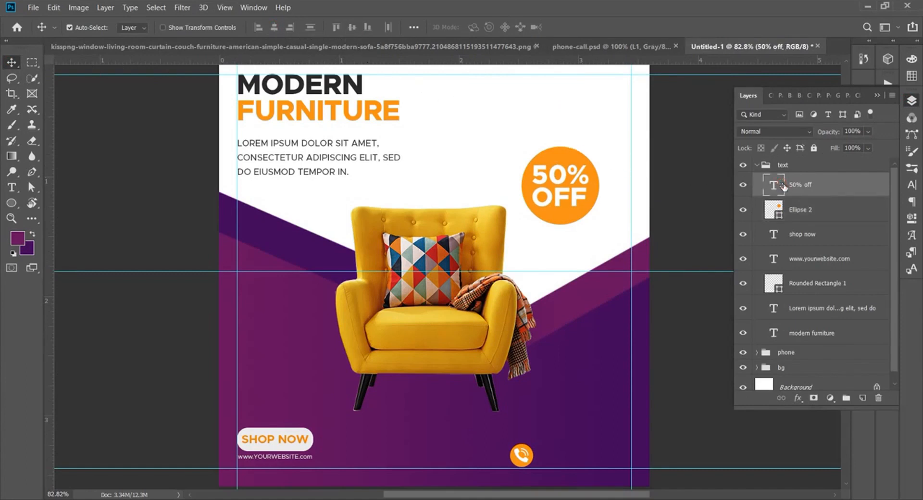
pyautogui.click(757, 166)
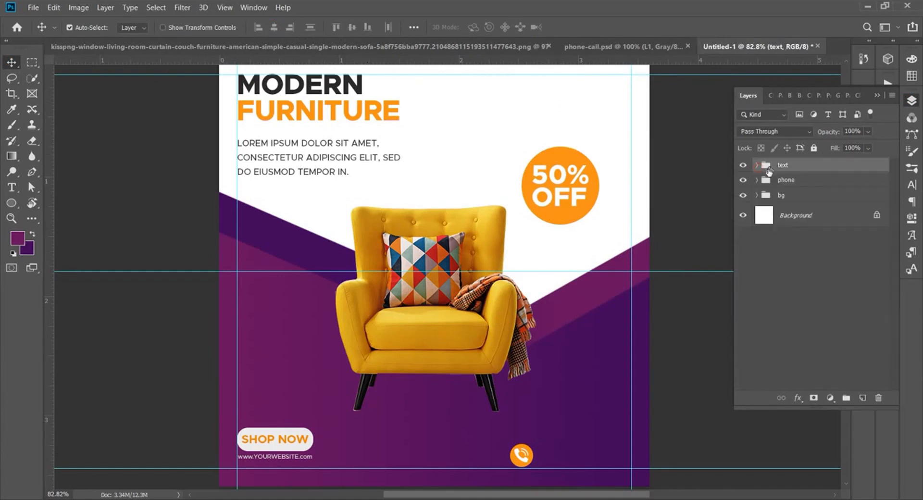
# Choose a hard round brush, add a new layer above the text group and reduce the brush size to 15 px
pyautogui.hotkey('shift', 'u')
pyautogui.hotkey('shift', 'u')
pyautogui.hotkey('shift', 'u')
pyautogui.click(11, 125)
pyautogui.click(76, 27)
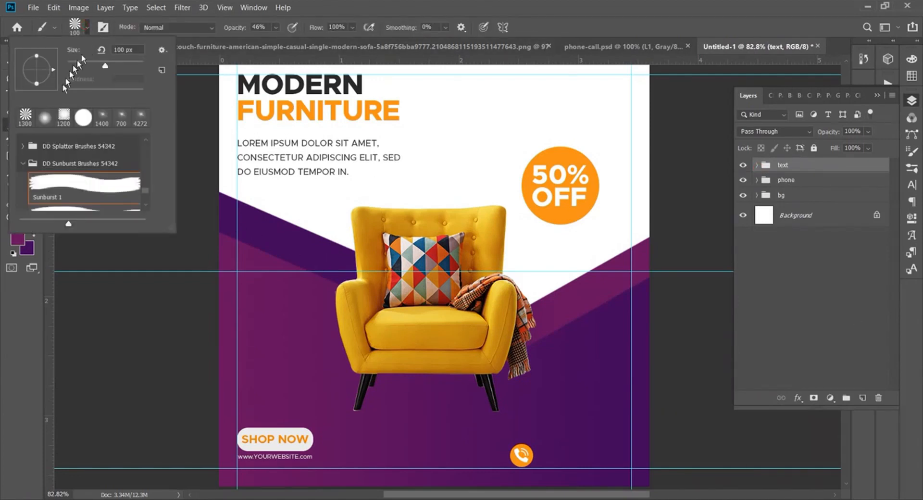
pyautogui.doubleClick(81, 119)
pyautogui.click(863, 399)
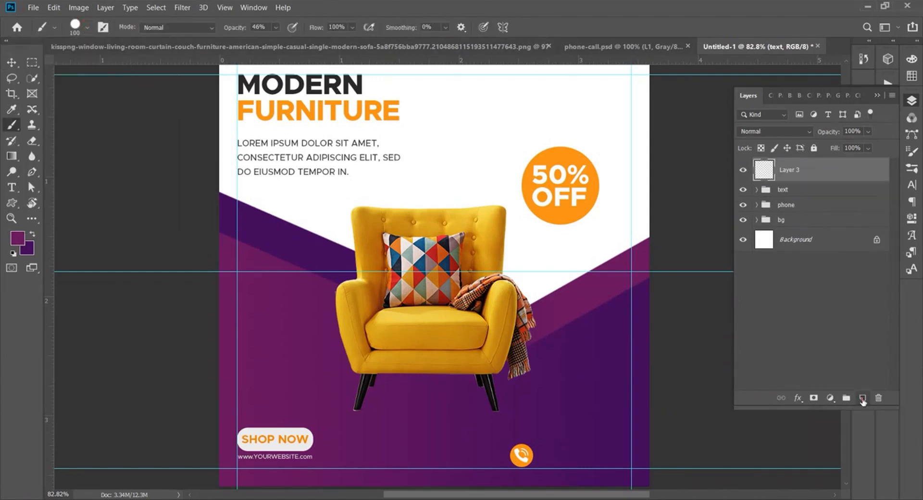
pyautogui.press('[')
pyautogui.press('[')
pyautogui.press('[')
pyautogui.press('[')
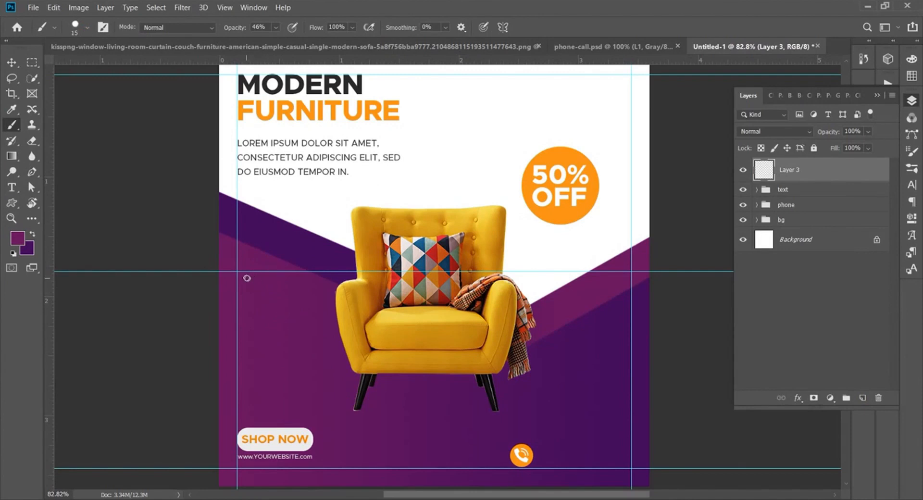
# Set the foreground colour to white and paint a row of four dots along the middle horizontal guide, beside the left guide
pyautogui.click(17, 238)
pyautogui.click(474, 116)
pyautogui.click(746, 111)
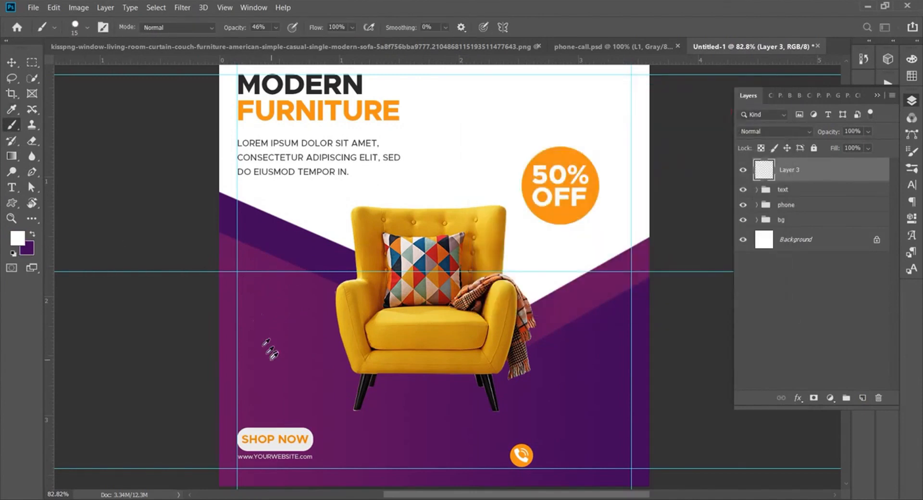
pyautogui.scroll(5, 270, 356)
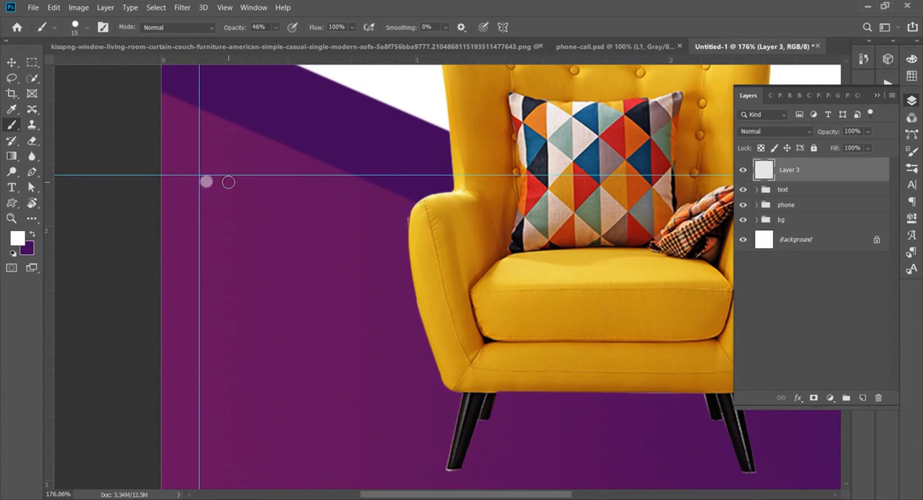
pyautogui.click(228, 183)
# Duplicate the dot row twice and stack the copies below it to form a grid of three rows
pyautogui.hotkey('ctrl', 'j')
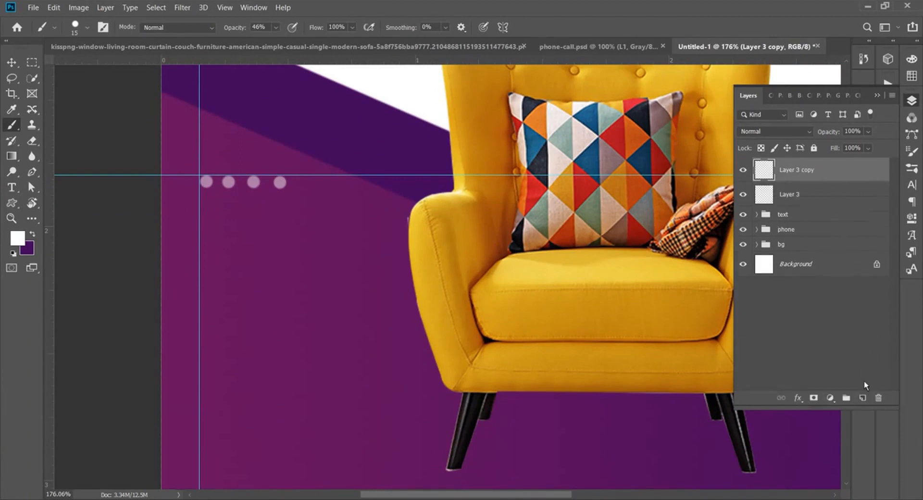
pyautogui.moveTo(253, 182); pyautogui.dragTo(255, 219)
pyautogui.press('v')
pyautogui.moveTo(256, 219); pyautogui.dragTo(255, 222)
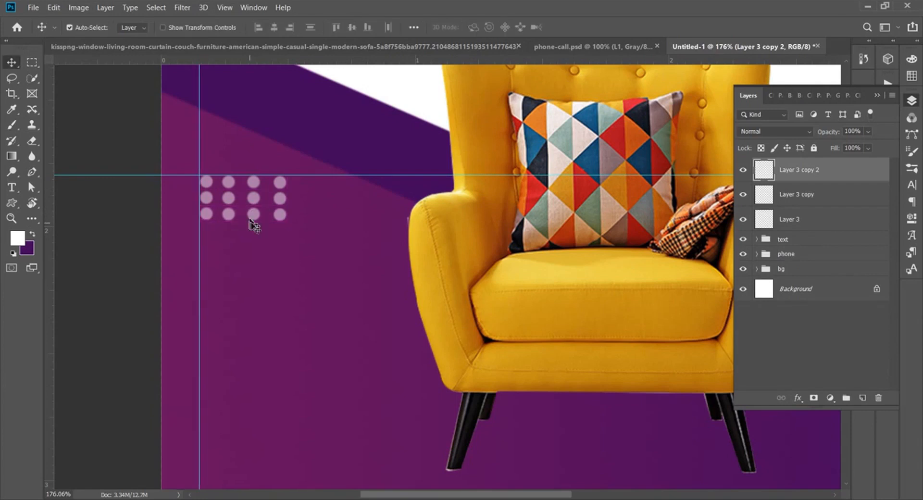
# Duplicate the three dot-row layers in place to brighten the dots and group all the dot layers together
pyautogui.keyDown('shift'); pyautogui.click(819, 217); pyautogui.keyUp('shift')
pyautogui.moveTo(820, 198); pyautogui.dragTo(862, 398)
pyautogui.click(825, 294)
pyautogui.keyDown('shift'); pyautogui.click(805, 173); pyautogui.keyUp('shift')
pyautogui.hotkey('ctrl', 'g')
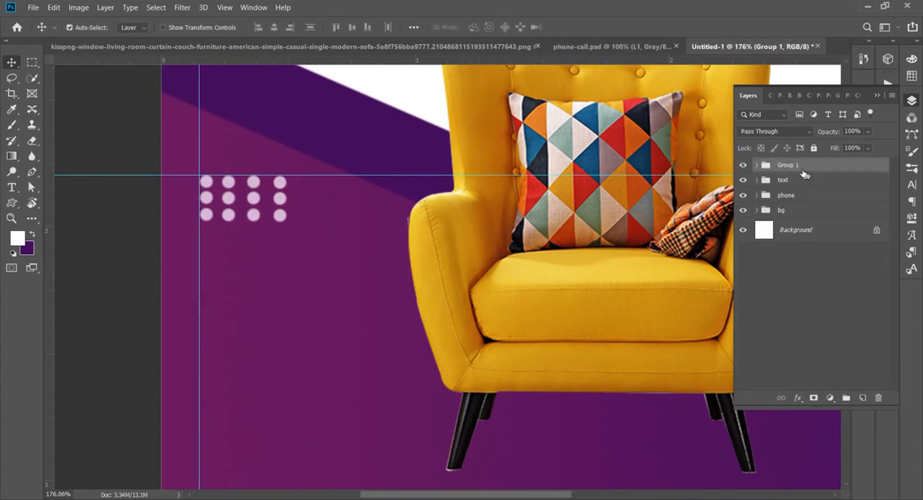
# Make two duplicates of the dot grid group
pyautogui.click(759, 166)
pyautogui.click(758, 165)
pyautogui.moveTo(789, 166); pyautogui.dragTo(864, 398)
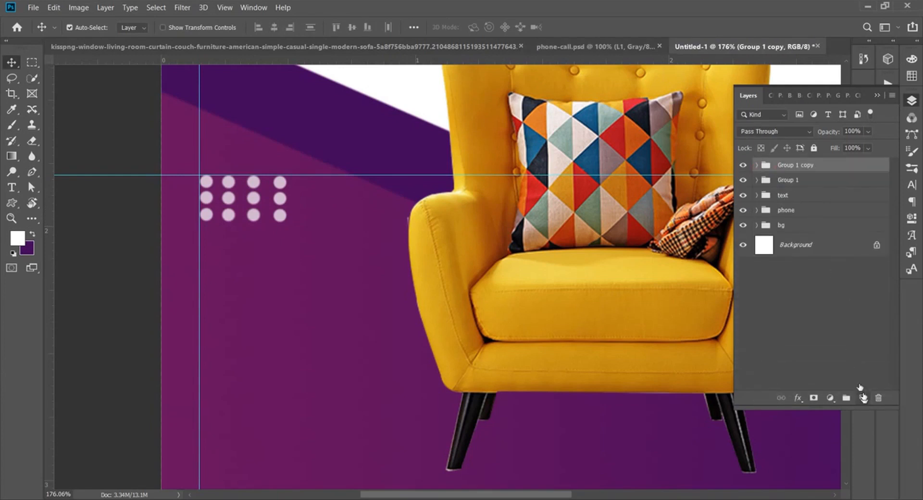
pyautogui.moveTo(798, 168); pyautogui.dragTo(864, 397)
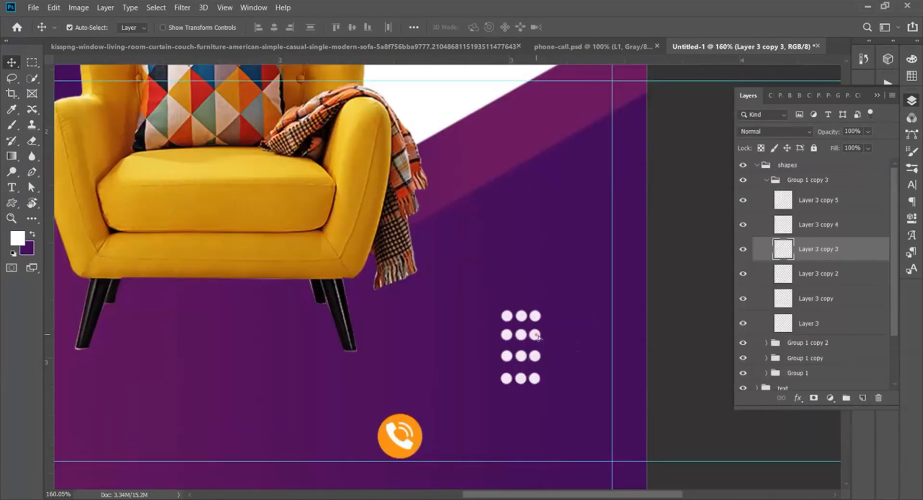
# Add a fourth column to the dot grid near the artwork's lower-right corner by spacing and duplicating a column layer
pyautogui.moveTo(537, 336); pyautogui.dragTo(550, 335)
pyautogui.moveTo(855, 248); pyautogui.dragTo(864, 398)
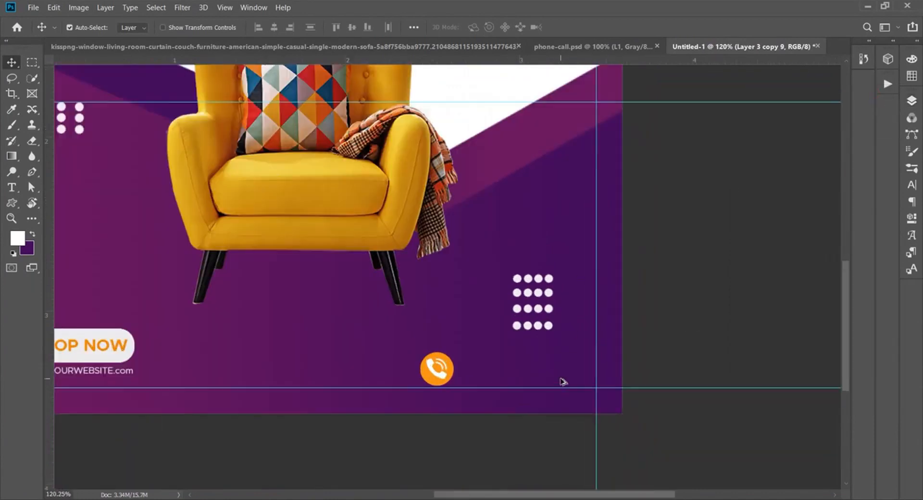
# Add a phone number text line beside the orange phone icon near the artwork's lower-right corner
pyautogui.scroll(2, 564, 382)
pyautogui.press('t')
pyautogui.click(452, 363)
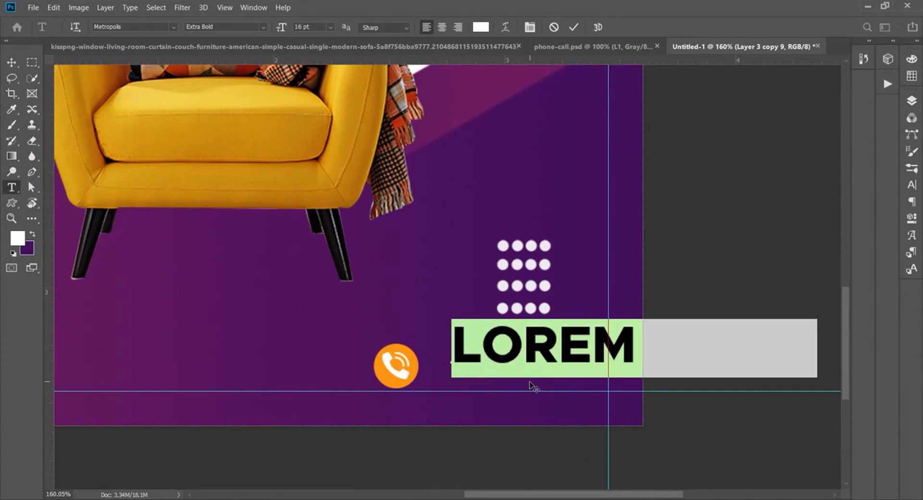
pyautogui.write('0123.45')
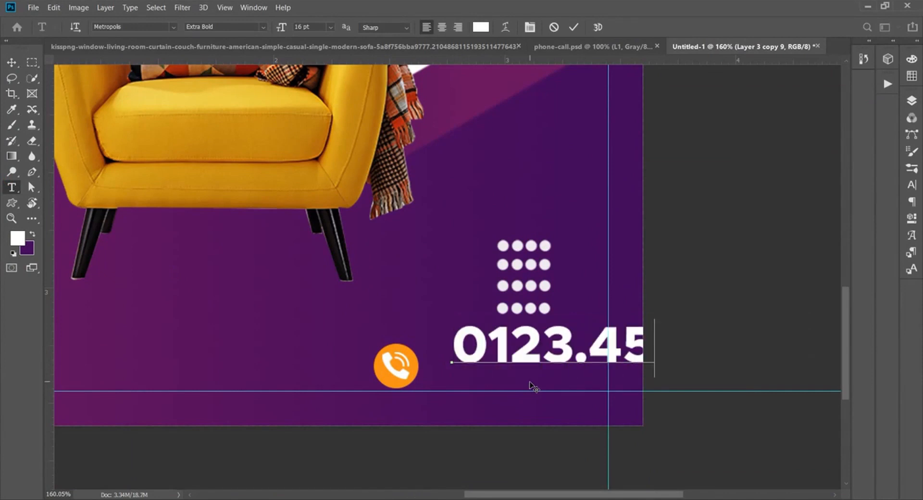
pyautogui.write('89')
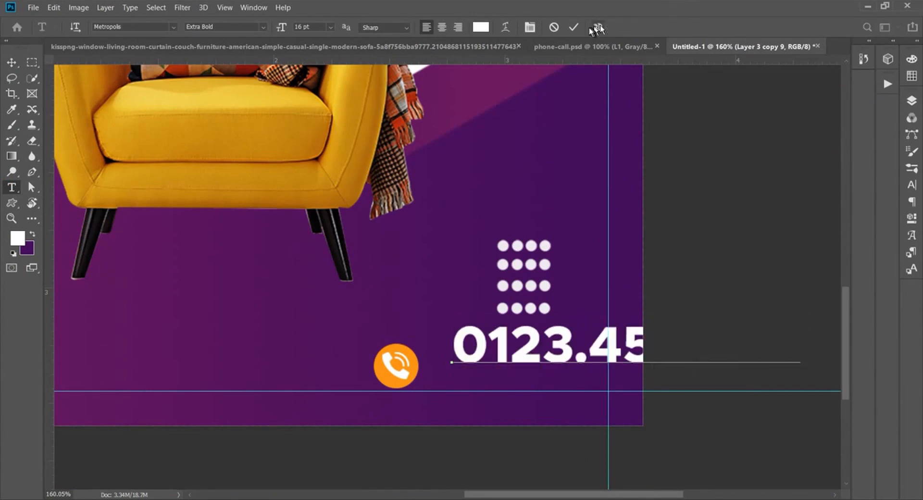
pyautogui.click(573, 27)
# Set the phone number text to 5 pt and place it beside the phone icon just above the bottom guide
pyautogui.click(913, 185)
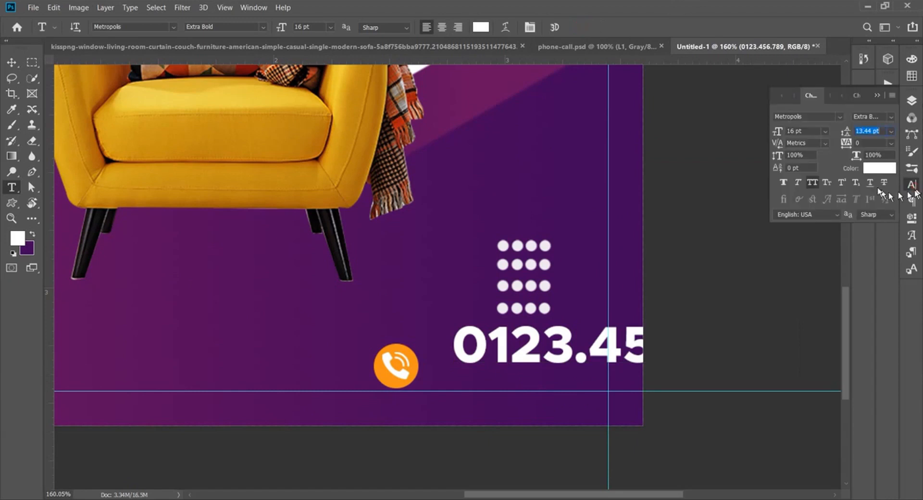
pyautogui.moveTo(779, 137); pyautogui.dragTo(775, 136)
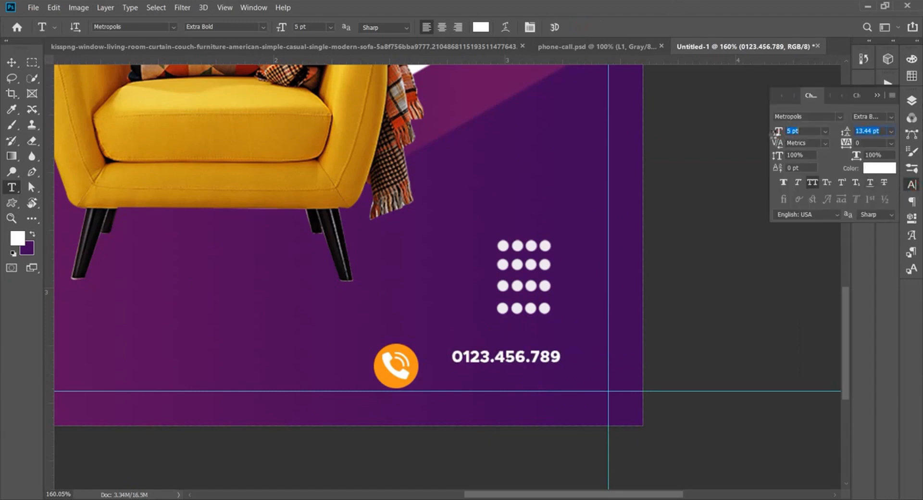
pyautogui.moveTo(529, 362); pyautogui.dragTo(505, 384)
pyautogui.scroll(-3, 304, 346)
pyautogui.hscroll(-5, 303, 345)
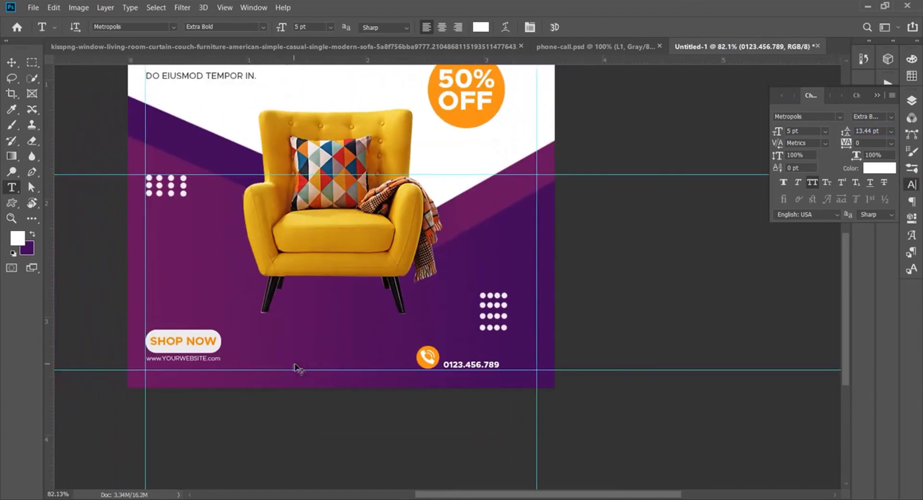
pyautogui.scroll(3, 365, 362)
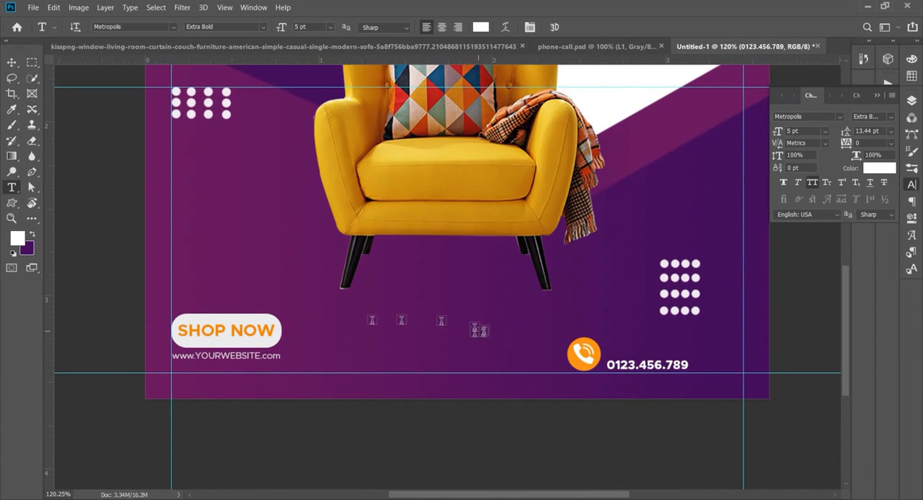
# Shift the SHOP NOW button, its label and the website text together down to the bottom guide
pyautogui.click(912, 100)
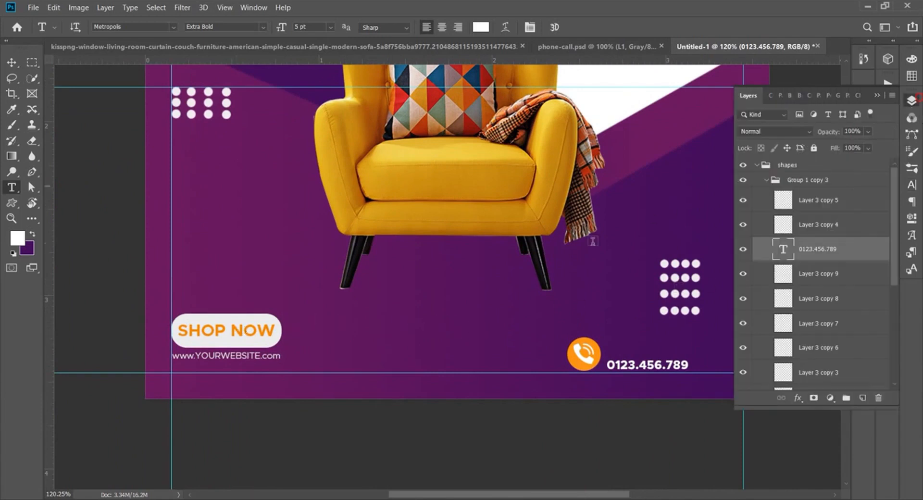
pyautogui.press('v')
pyautogui.click(214, 345)
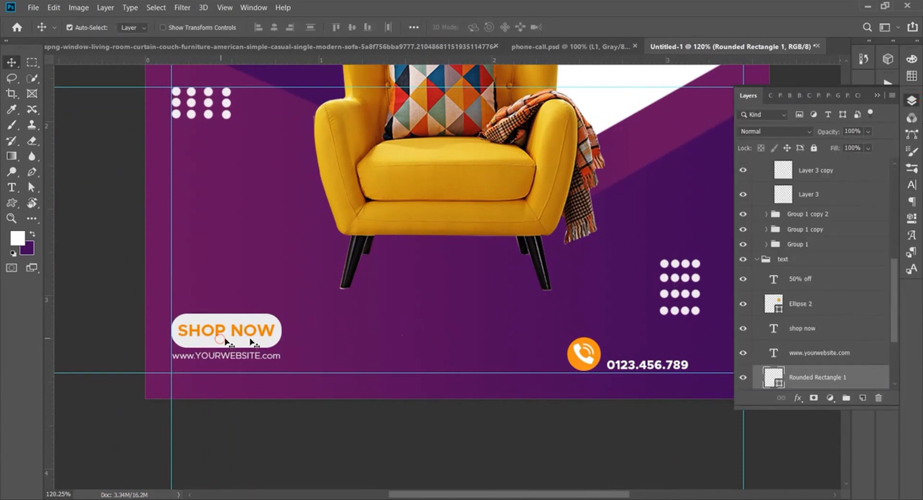
pyautogui.scroll(-3, 824, 336)
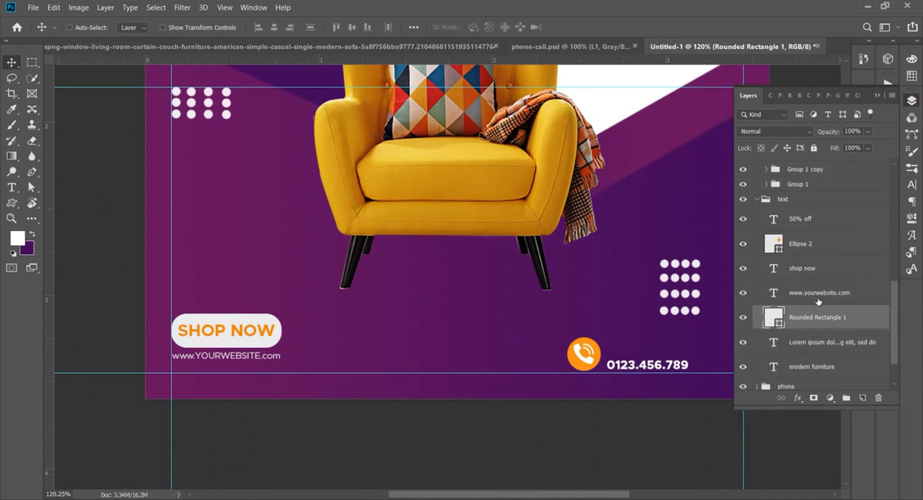
pyautogui.keyDown('shift'); pyautogui.click(819, 294); pyautogui.keyUp('shift')
pyautogui.keyDown('shift'); pyautogui.click(819, 269); pyautogui.keyUp('shift')
pyautogui.moveTo(224, 339); pyautogui.dragTo(226, 347)
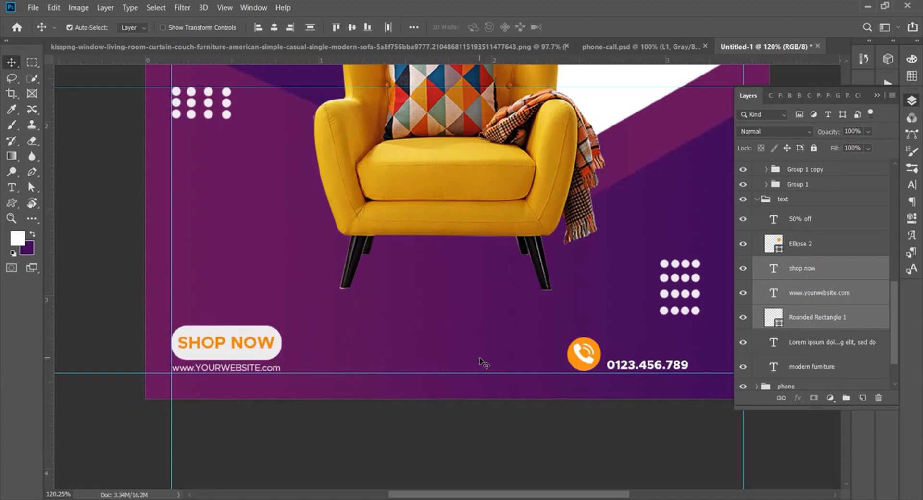
pyautogui.press('Down')
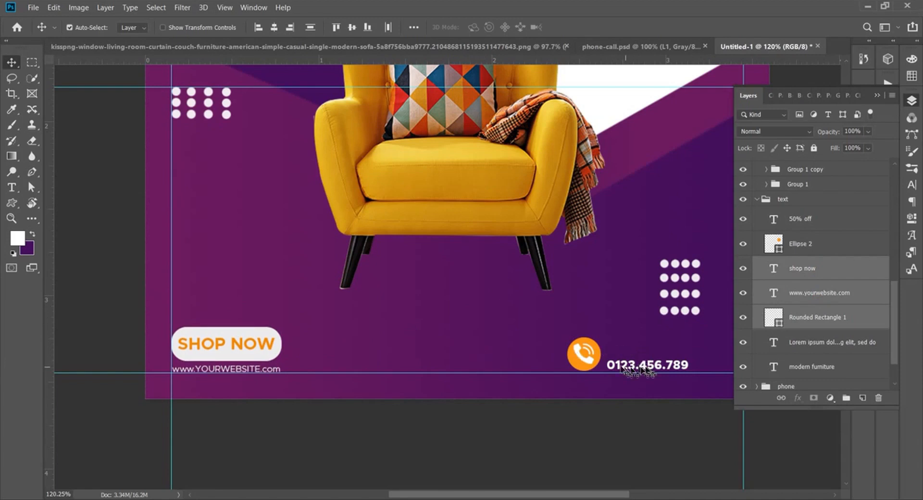
# Select the phone icon and its orange circle together and nudge them slightly down toward the bottom guide
pyautogui.click(586, 362)
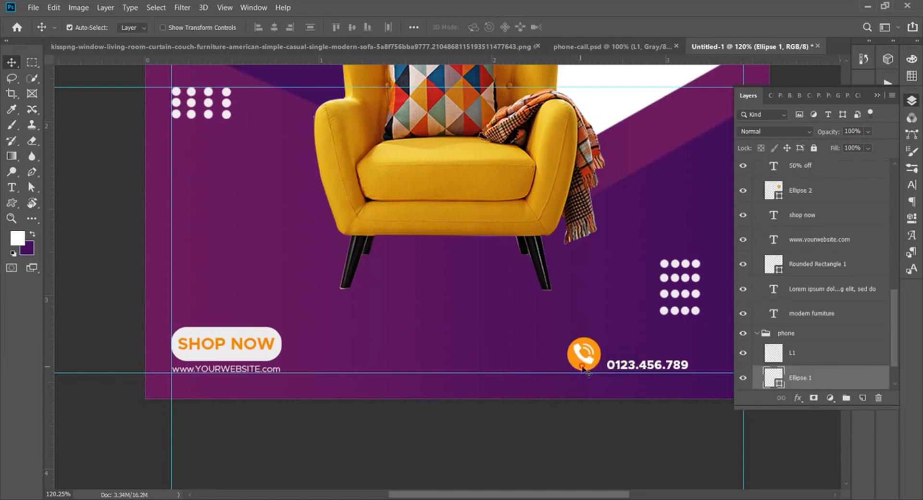
pyautogui.scroll(-2, 787, 356)
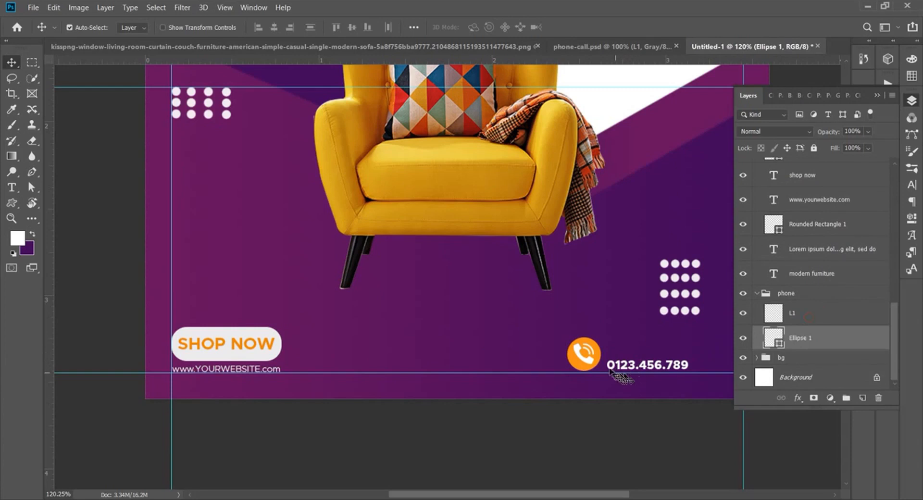
pyautogui.keyDown('shift'); pyautogui.click(797, 315); pyautogui.keyUp('shift')
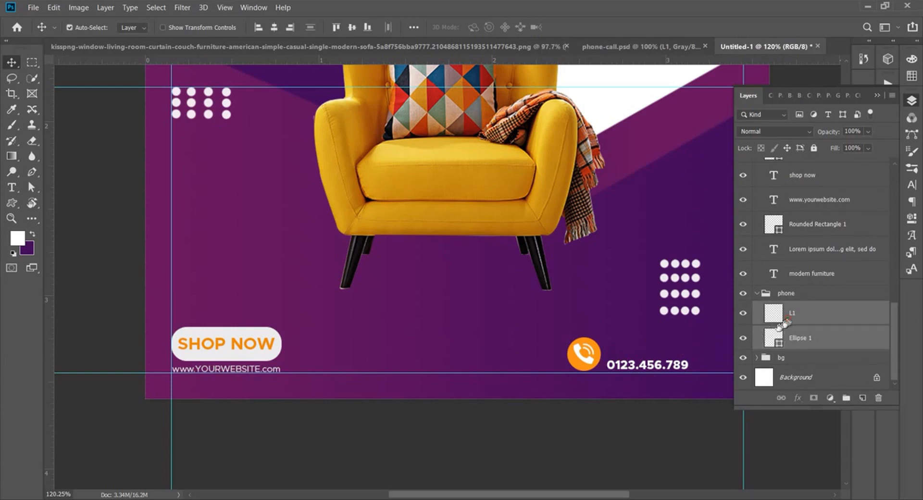
pyautogui.moveTo(587, 357); pyautogui.dragTo(587, 359)
pyautogui.scroll(2, 839, 289)
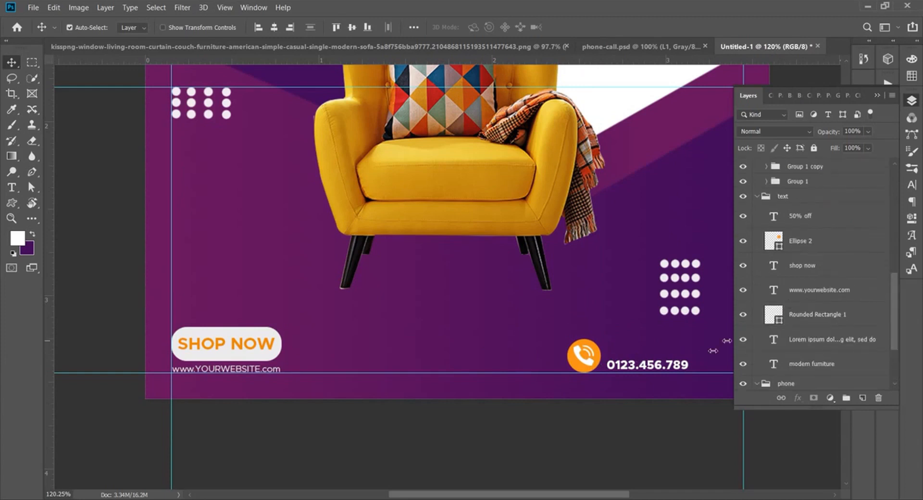
# Move the phone number layer out of the dot group to the top of the layer stack, and collapse and lock the shapes group
pyautogui.click(687, 367)
pyautogui.scroll(5, 887, 128)
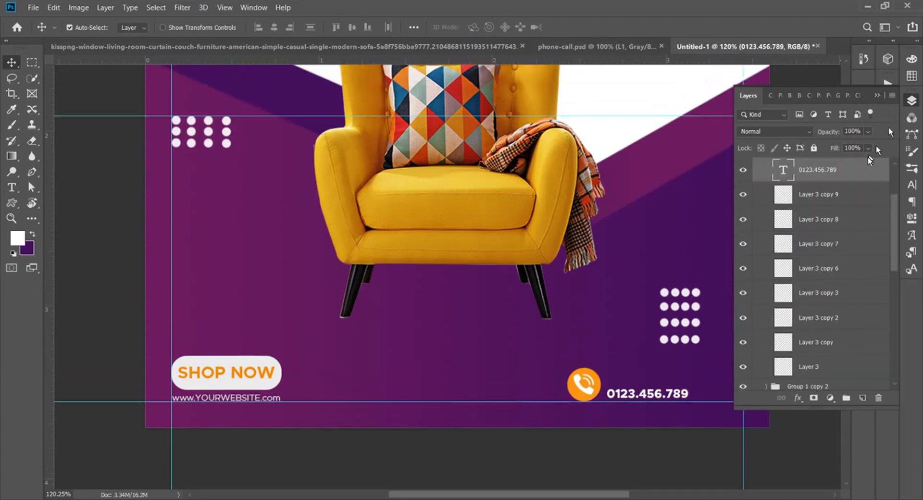
pyautogui.scroll(5, 822, 217)
pyautogui.moveTo(829, 253); pyautogui.dragTo(808, 166)
pyautogui.click(759, 189)
pyautogui.click(776, 192)
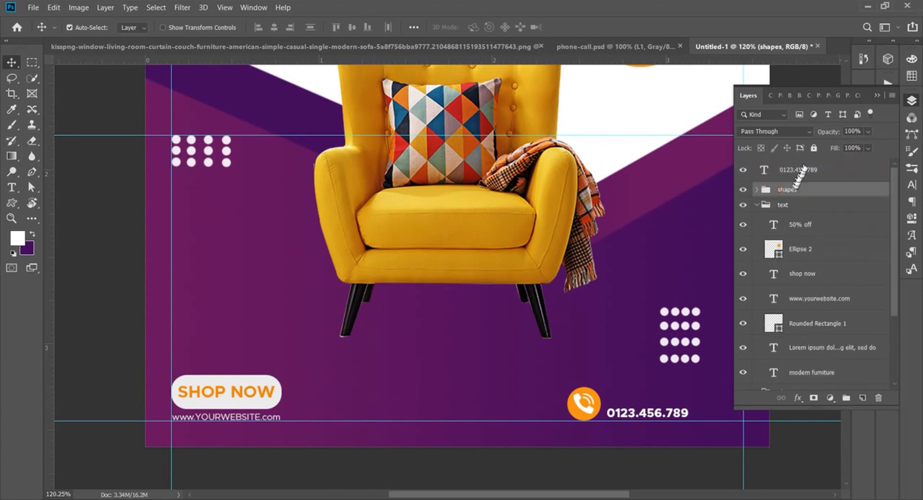
pyautogui.click(814, 148)
# Move the phone number layer into the text group and set its tracking to 300
pyautogui.moveTo(798, 177); pyautogui.dragTo(803, 222)
pyautogui.click(911, 184)
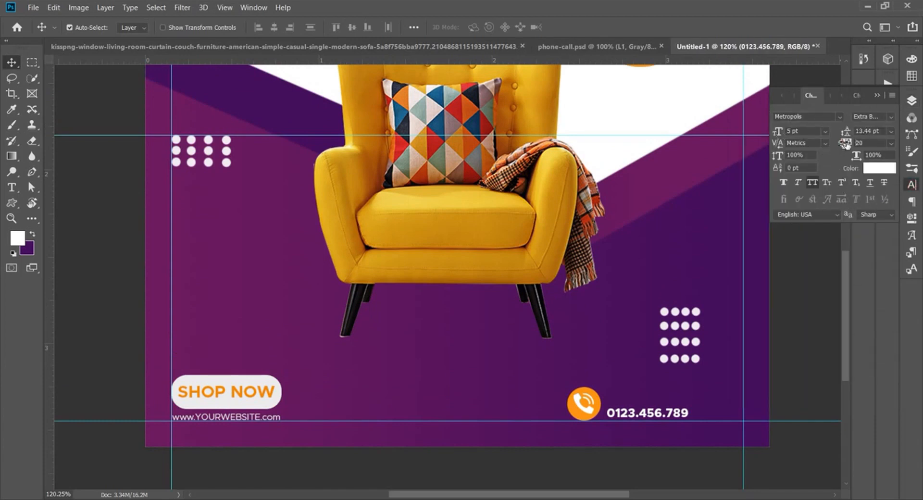
pyautogui.moveTo(845, 144); pyautogui.dragTo(852, 145)
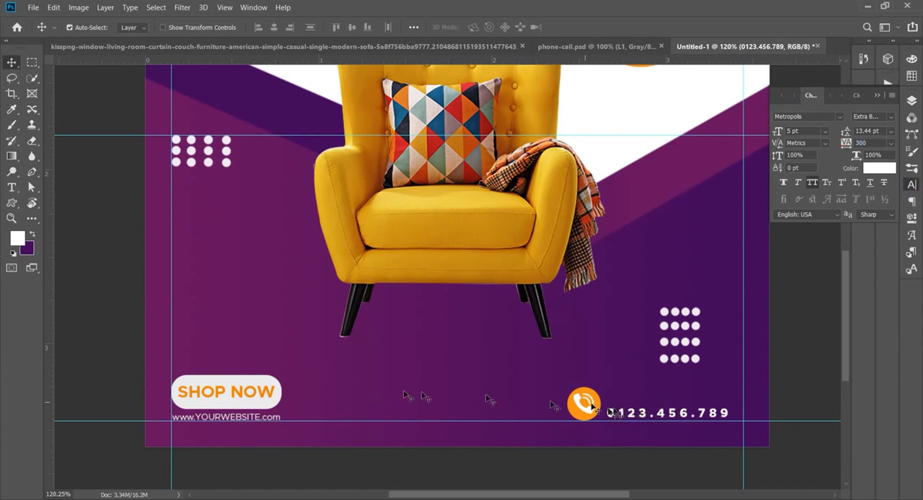
# Add the text line "CALL TO FIND OUT MORE" in the empty area below the armchair
pyautogui.press('t')
pyautogui.click(387, 364)
pyautogui.write('CALL')
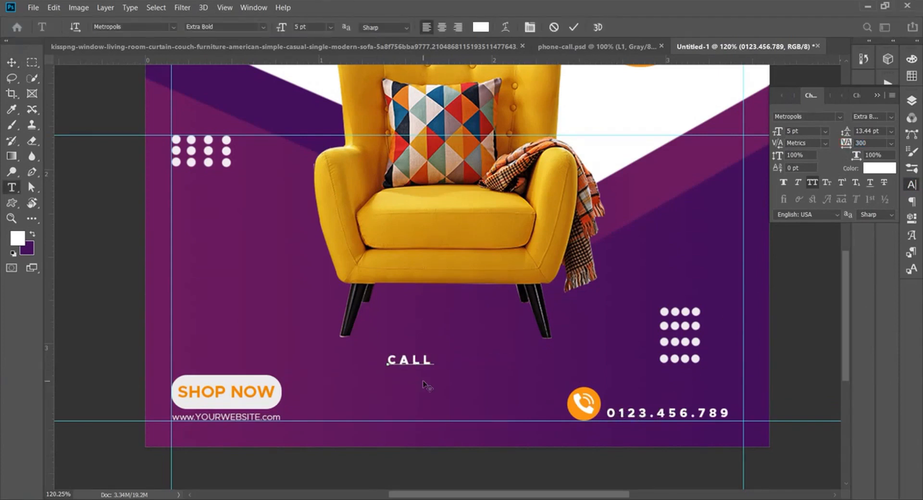
pyautogui.write(' TO FIND OUT MORE')
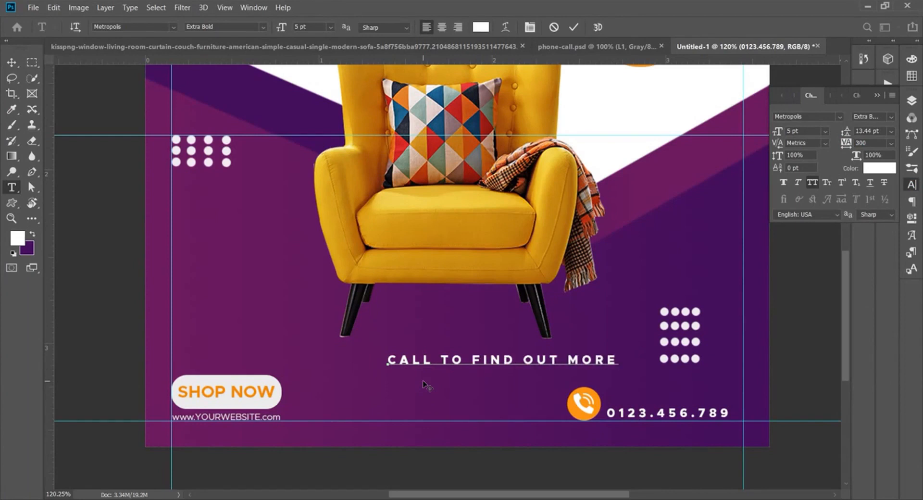
pyautogui.click(574, 27)
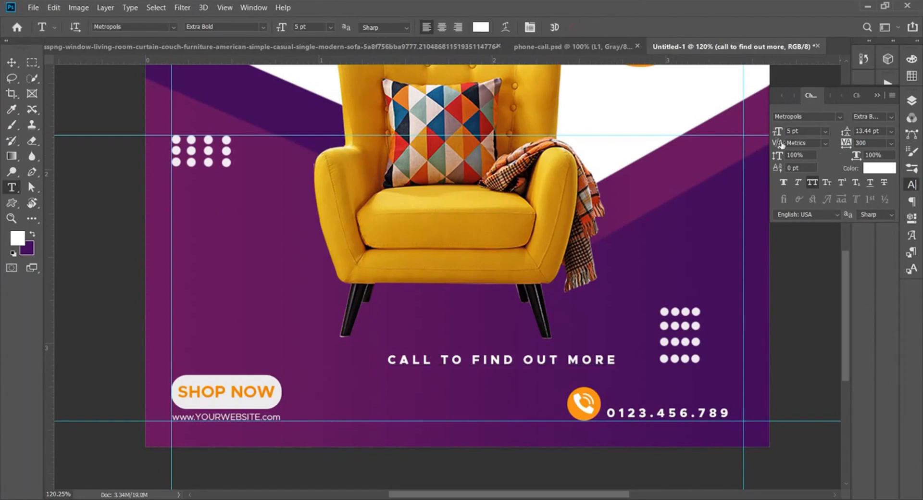
# Format the "CALL TO FIND OUT MORE" line as 4 pt Medium with Auto leading and 0 tracking, and place it directly above the phone number
pyautogui.moveTo(777, 136); pyautogui.dragTo(777, 136)
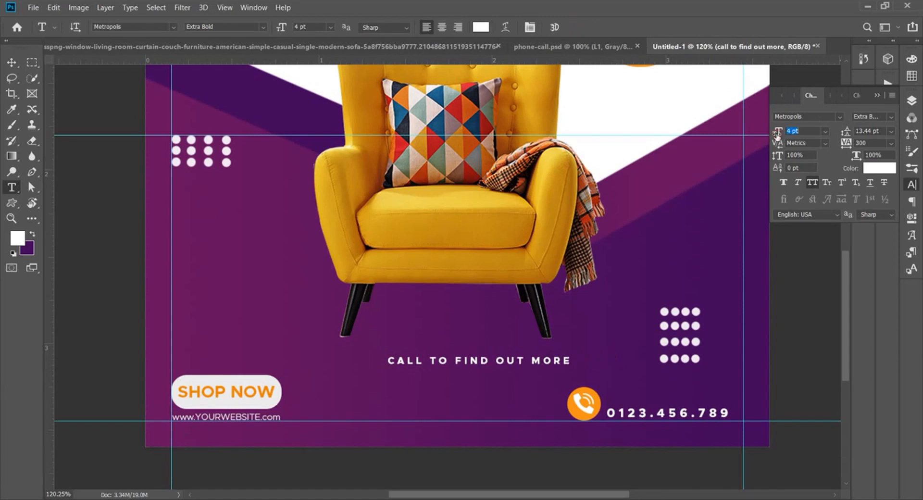
pyautogui.click(890, 121)
pyautogui.click(858, 204)
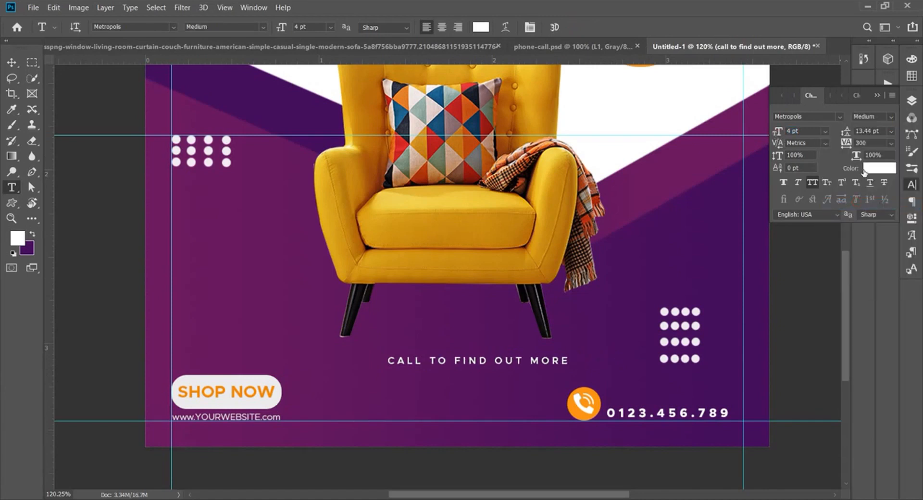
pyautogui.click(891, 131)
pyautogui.click(876, 140)
pyautogui.click(891, 143)
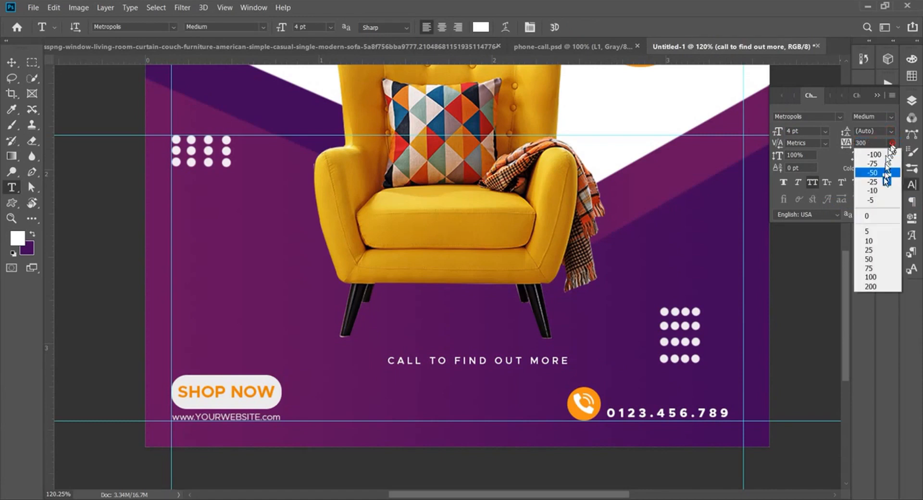
pyautogui.click(876, 212)
pyautogui.moveTo(488, 366); pyautogui.dragTo(706, 400)
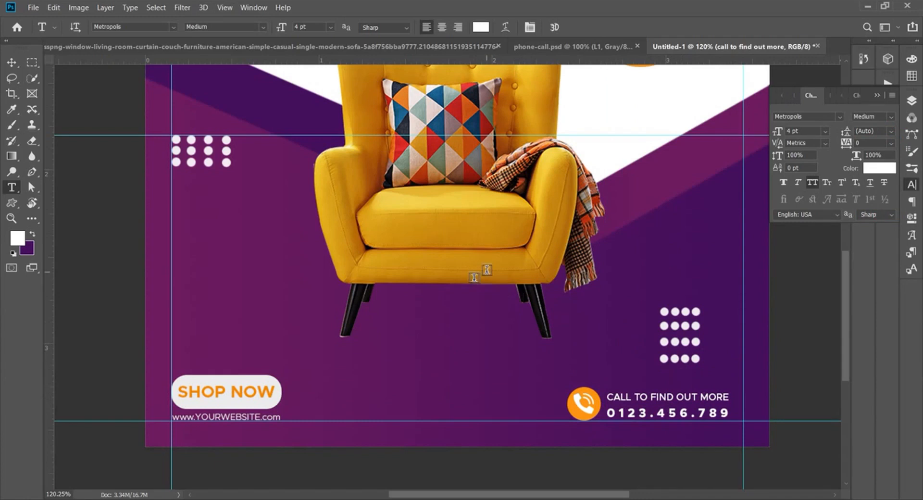
# Add a two-line "YOURE LOGO HERE" text between the headline and the 50% OFF badge, coloured dark grey #292828
pyautogui.scroll(-3, 484, 265)
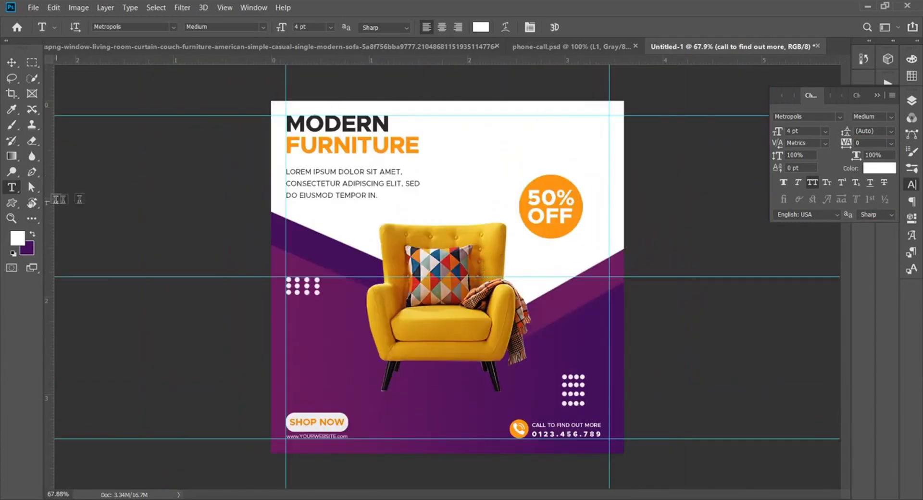
pyautogui.click(473, 159)
pyautogui.write('you')
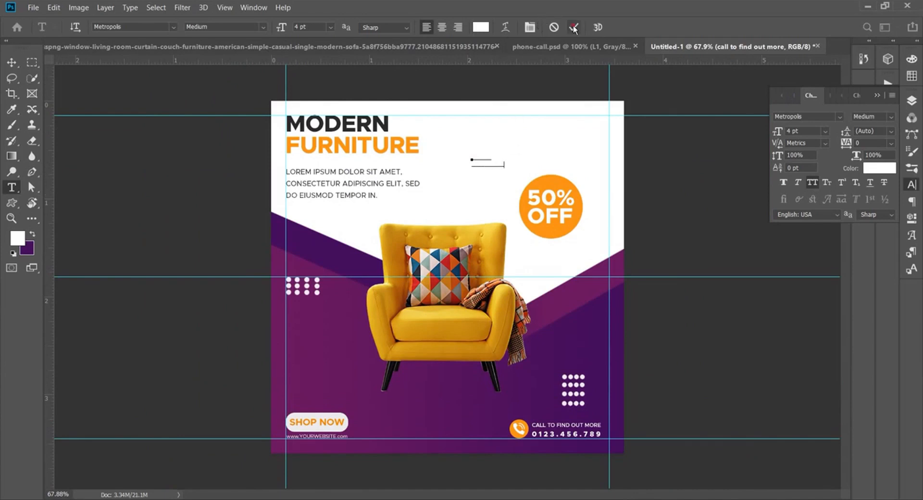
pyautogui.click(574, 27)
pyautogui.click(888, 167)
pyautogui.moveTo(481, 240); pyautogui.dragTo(480, 244)
pyautogui.click(744, 112)
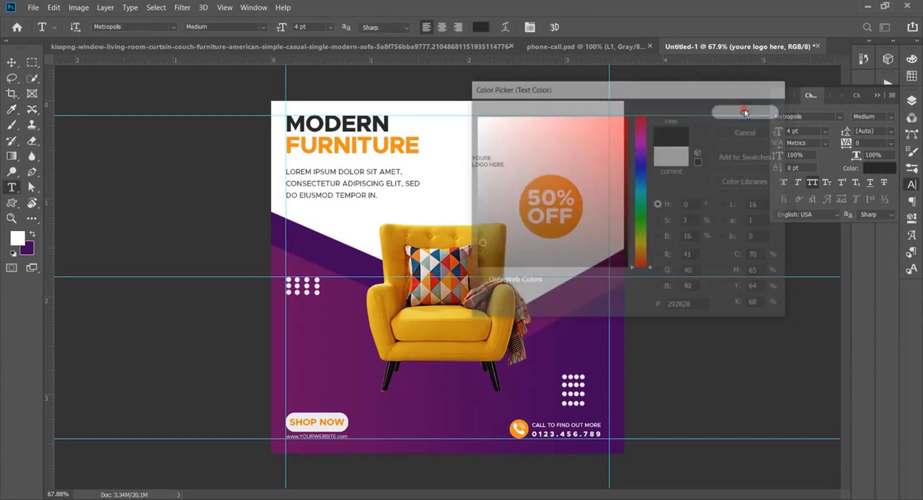
# Set the logo placeholder text to Extra Bold 7 pt and move it to the artwork's upper-right corner against the margin guides
pyautogui.click(909, 101)
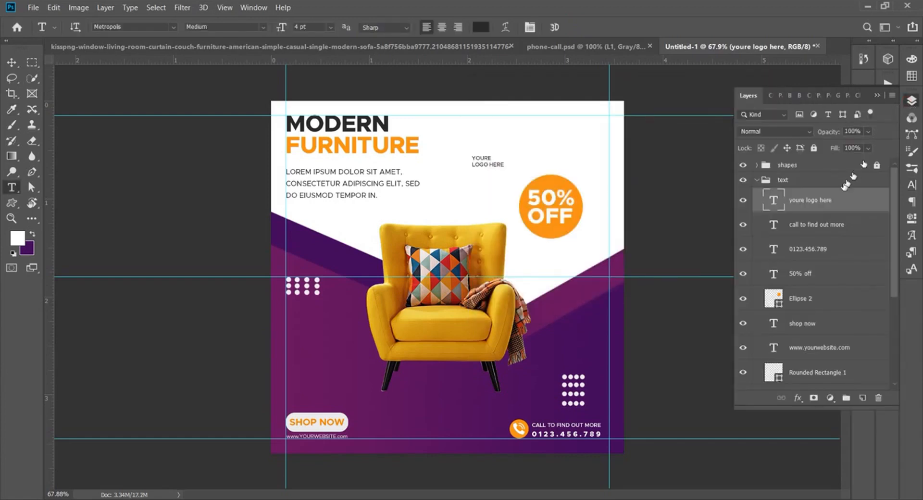
pyautogui.click(911, 185)
pyautogui.click(895, 116)
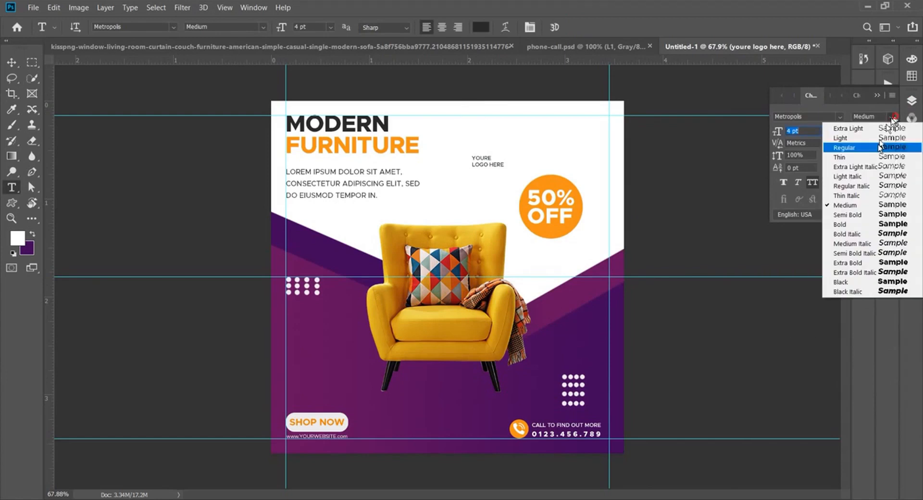
pyautogui.click(841, 263)
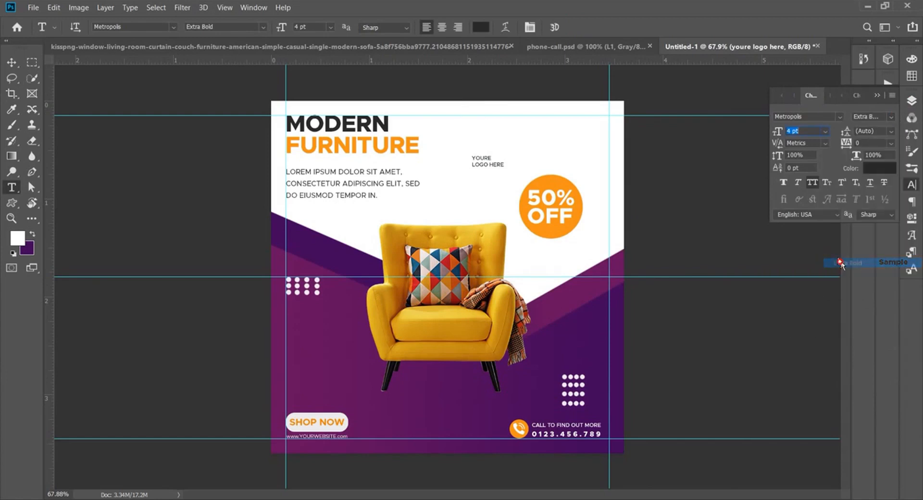
pyautogui.scroll(3, 780, 136)
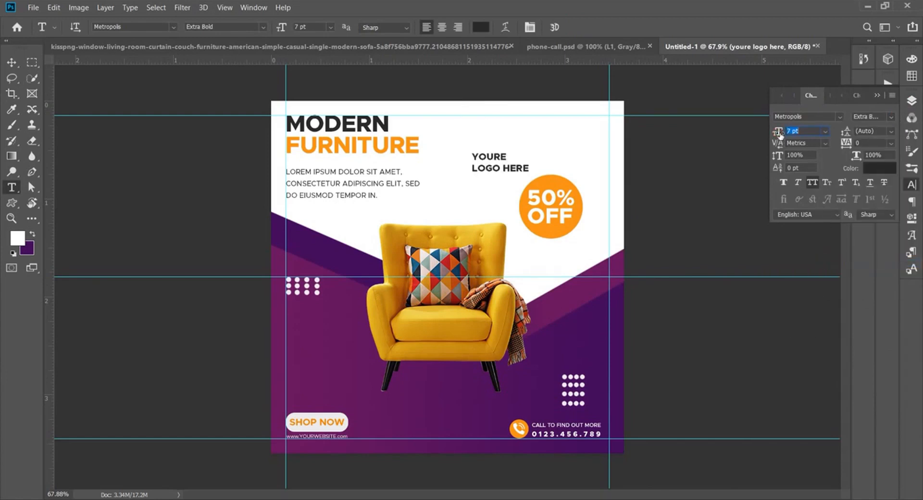
pyautogui.moveTo(502, 160); pyautogui.dragTo(612, 132)
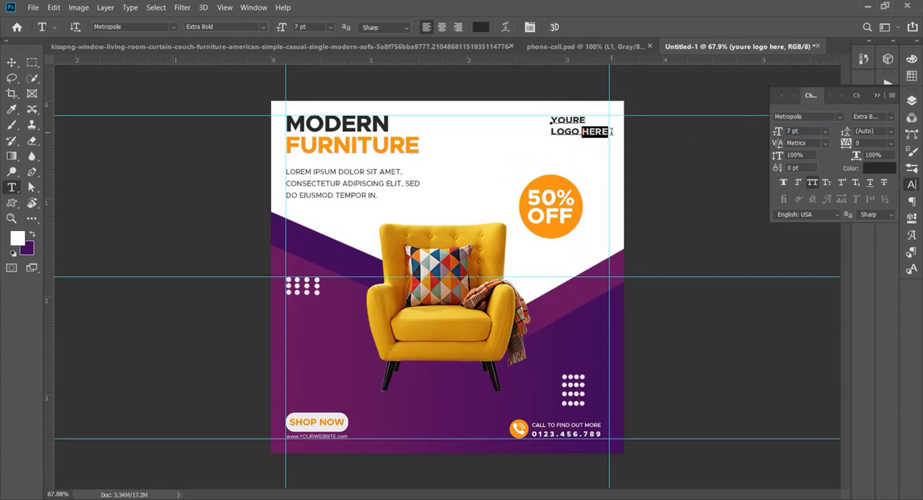
# Shorten the logo placeholder text to the two lines "YOUR" and "LOGO"
pyautogui.press('BackSpace')
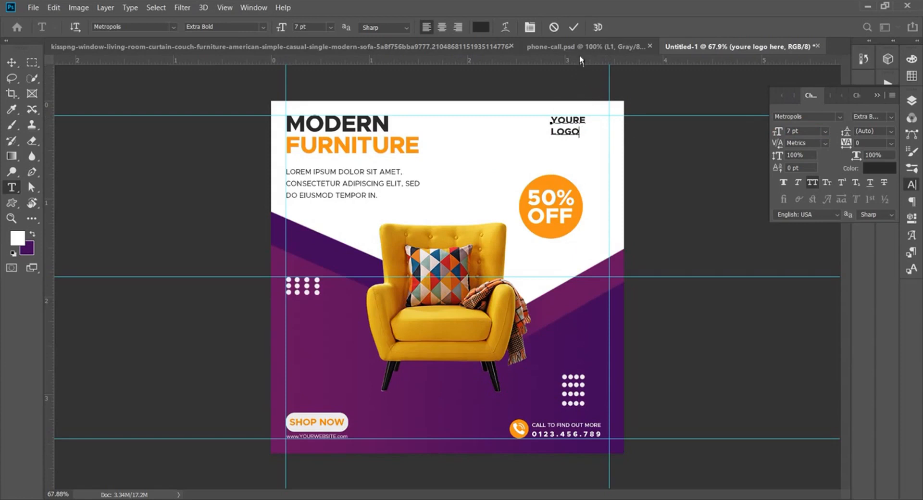
pyautogui.click(722, 116)
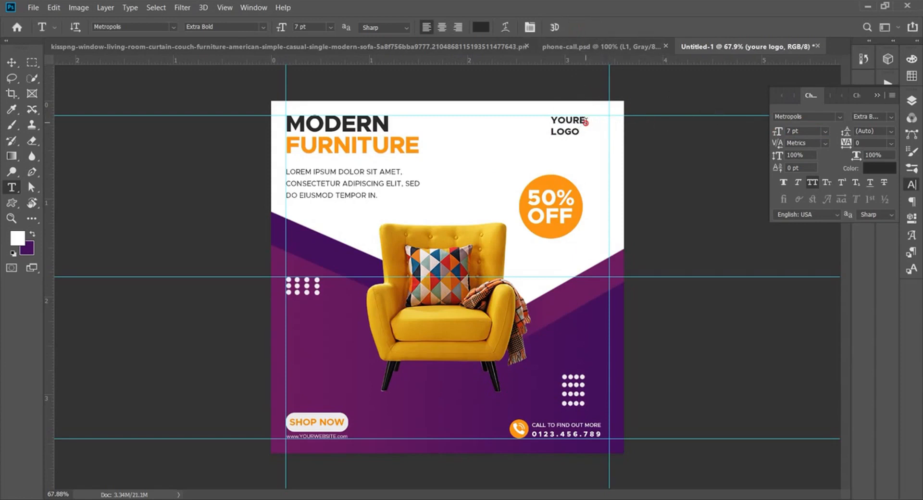
pyautogui.click(582, 119)
pyautogui.click(555, 28)
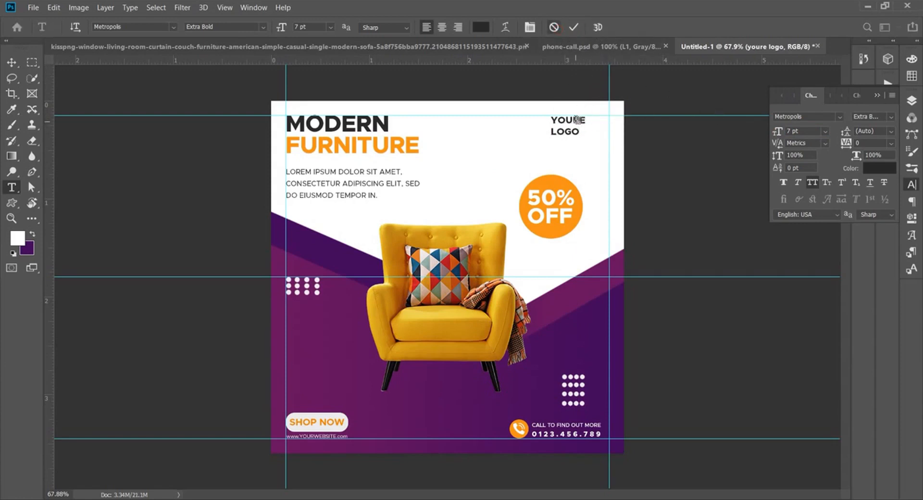
pyautogui.press('BackSpace')
pyautogui.click(573, 27)
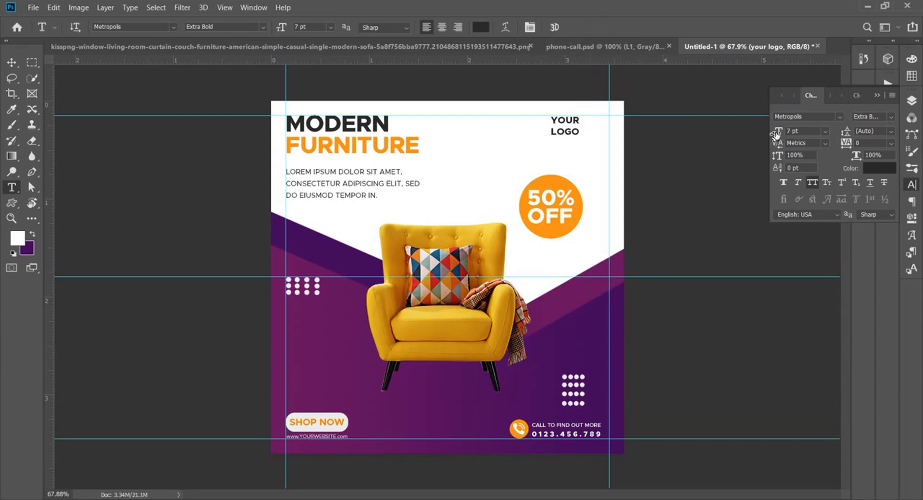
# Enlarge the logo text to 12 pt with 10.64 pt leading and reposition it against the artwork's upper-right margin guides
pyautogui.moveTo(776, 135); pyautogui.dragTo(777, 132)
pyautogui.moveTo(845, 132); pyautogui.dragTo(844, 130)
pyautogui.click(571, 132)
pyautogui.moveTo(574, 130); pyautogui.dragTo(579, 135)
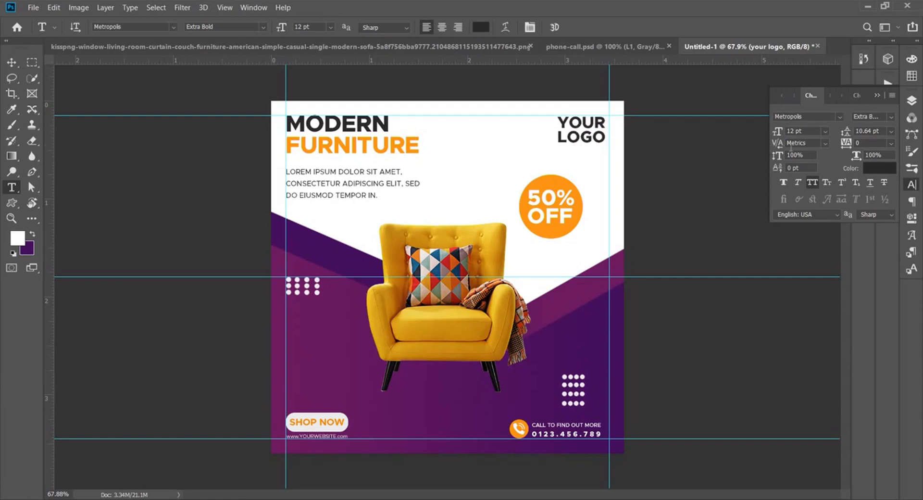
pyautogui.click(879, 168)
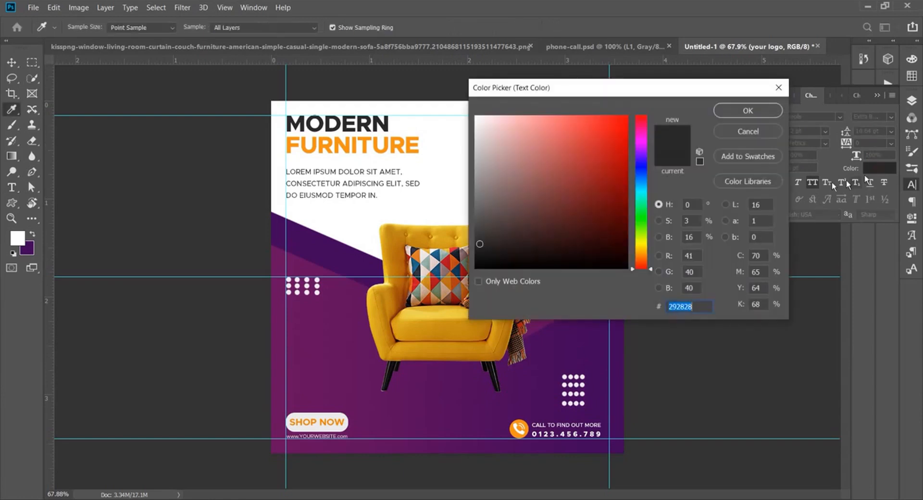
pyautogui.click(729, 110)
# Set only the word "YOUR" in the logo placeholder to Medium weight, keeping "LOGO" on its own line
pyautogui.click(560, 122)
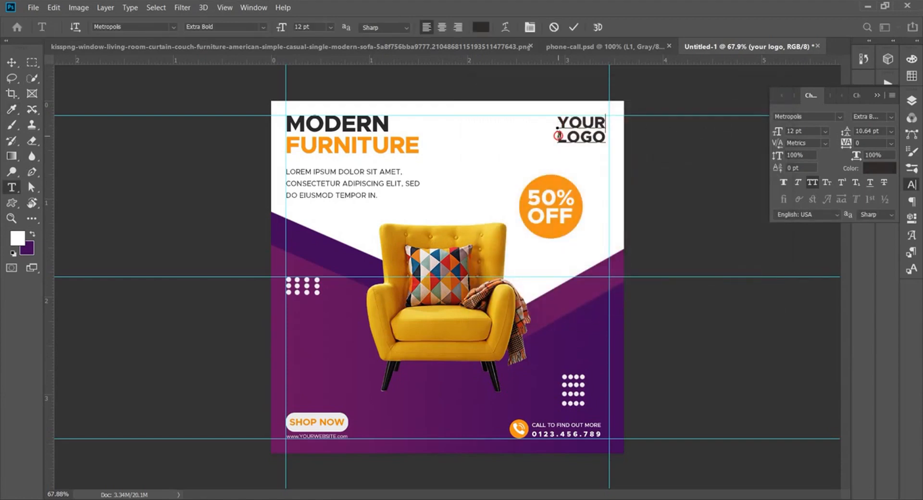
pyautogui.press('Delete')
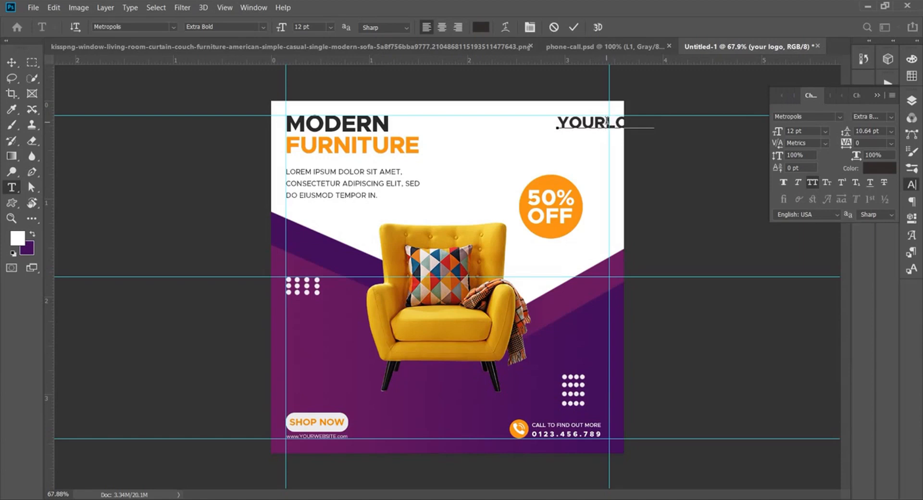
pyautogui.press('Return')
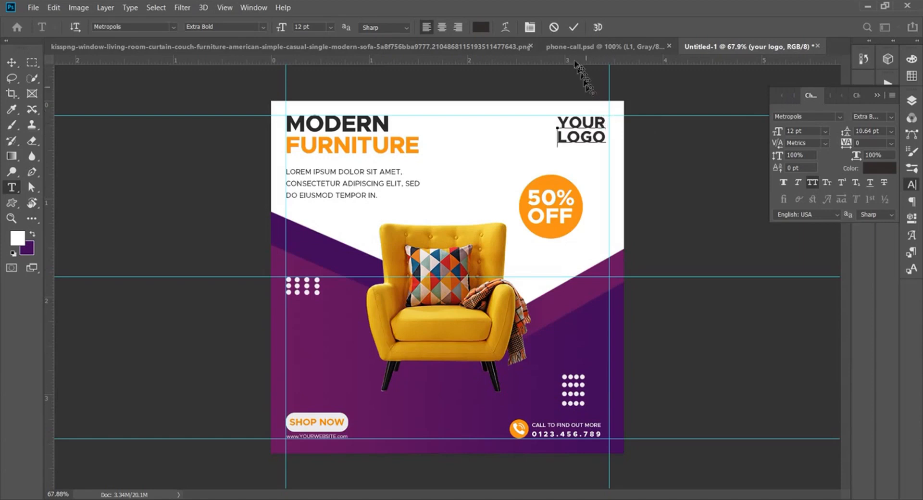
pyautogui.hotkey('ctrl', 'a')
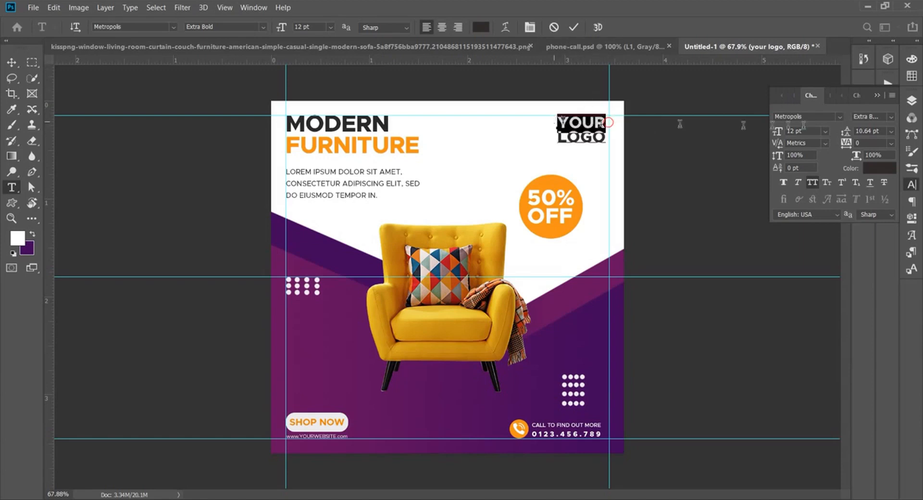
pyautogui.click(892, 116)
pyautogui.click(863, 204)
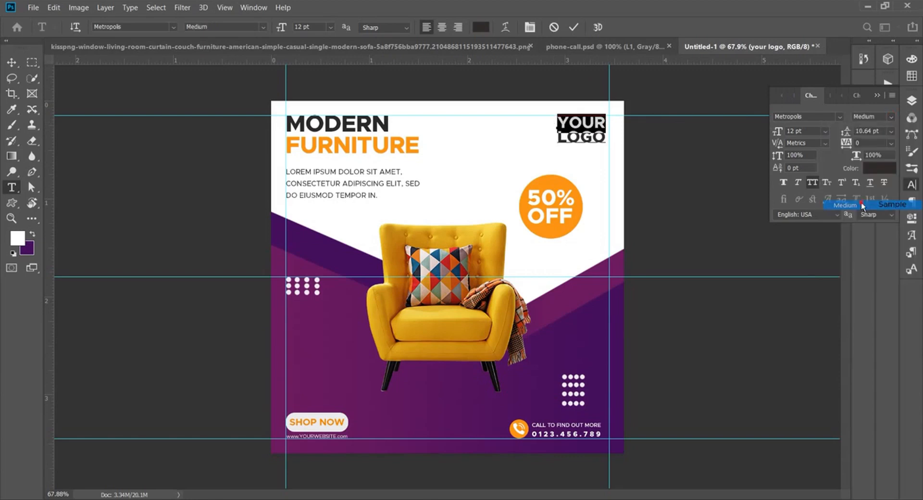
pyautogui.click(575, 27)
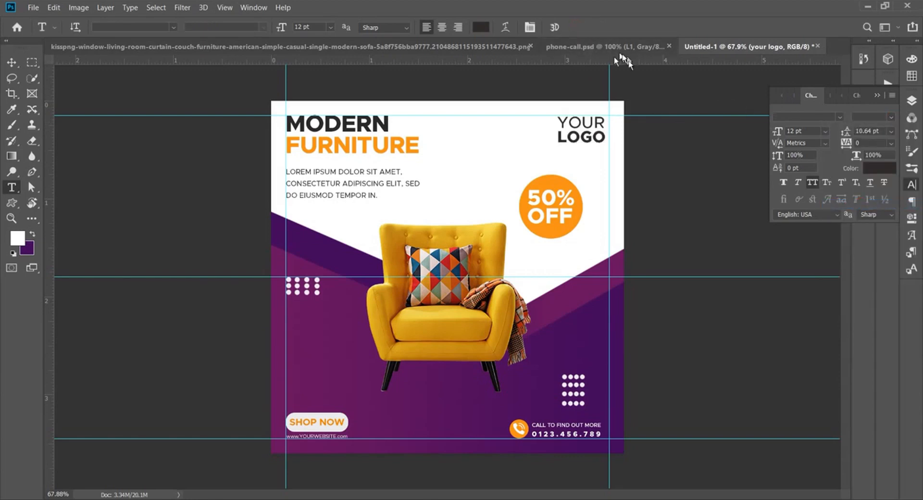
# Collapse the text layer group and clear the guides from the artwork
pyautogui.scroll(-2, 460, 253)
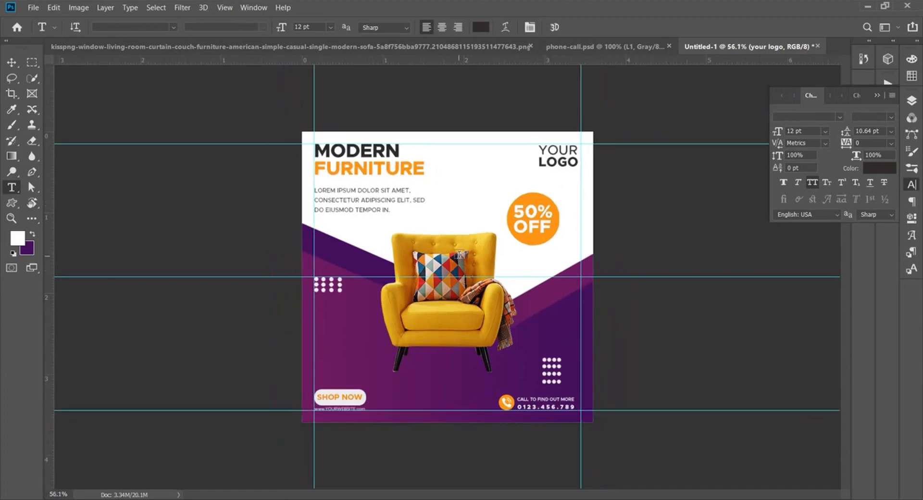
pyautogui.scroll(1, 461, 253)
pyautogui.click(912, 100)
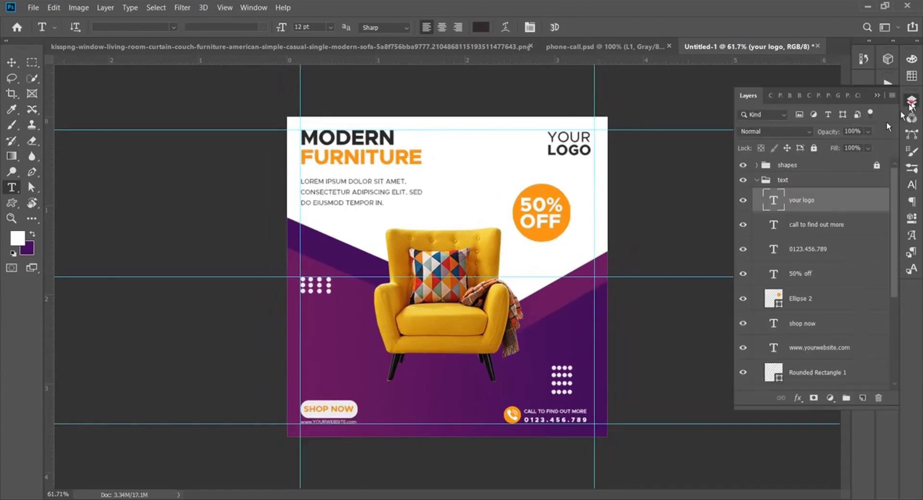
pyautogui.click(757, 181)
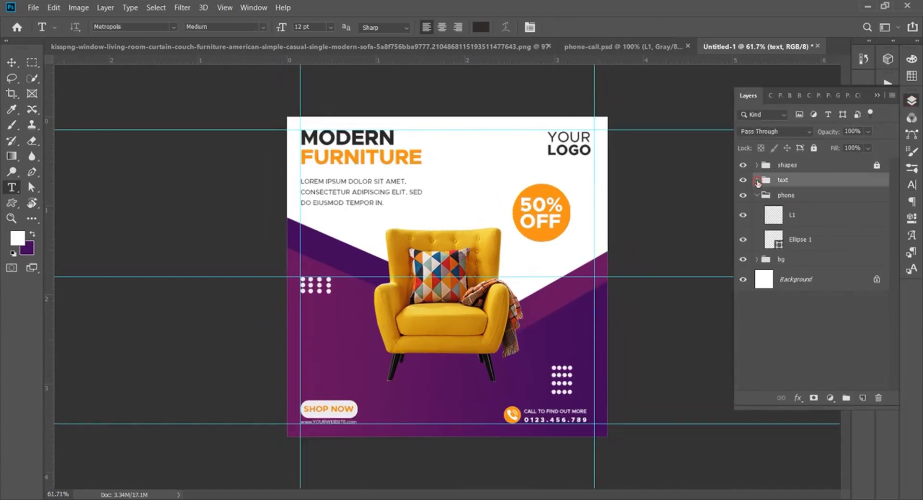
pyautogui.click(878, 95)
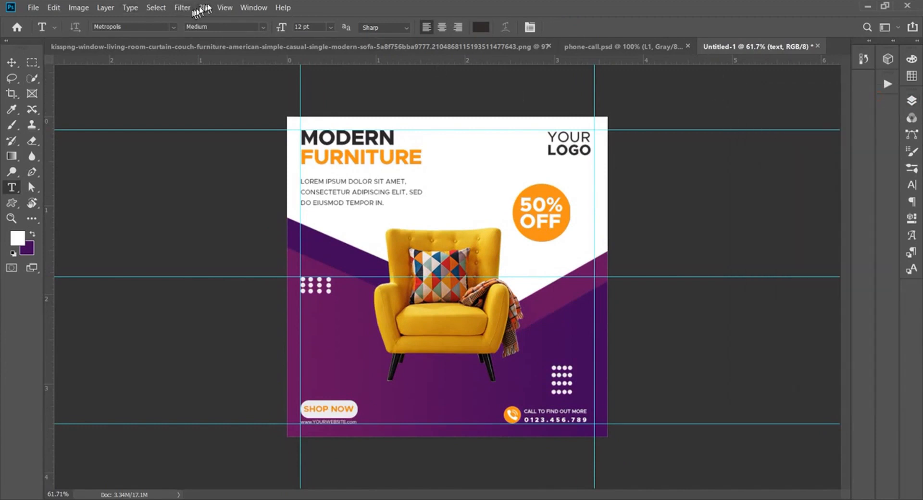
pyautogui.click(225, 8)
pyautogui.click(281, 289)
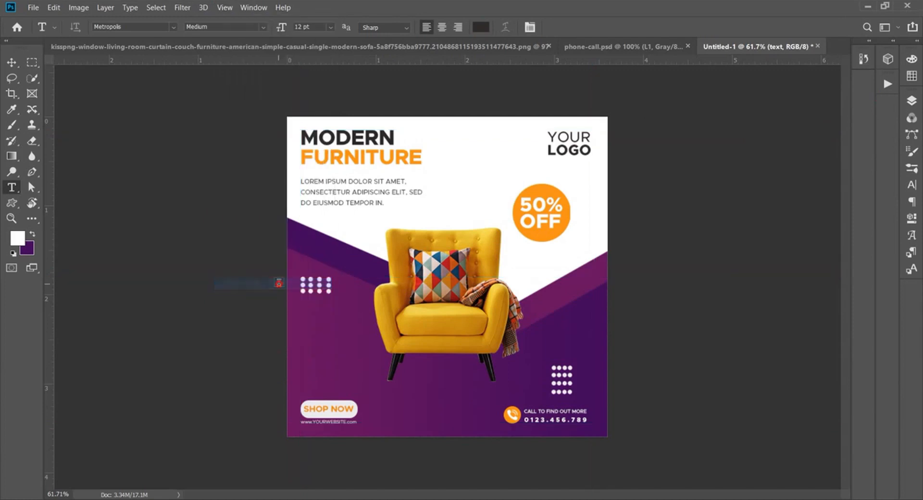